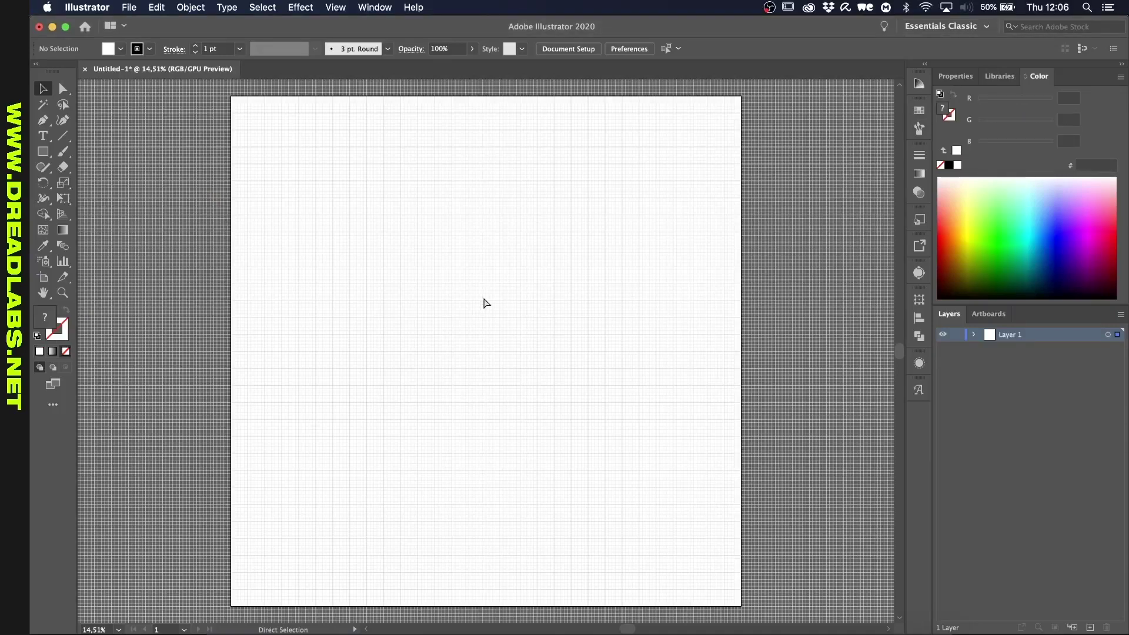
Step: Set the hand-drawn lettering sketch's opacity to 30% so it can serve as a tracing template
drag(540, 274, 563, 405)
click(919, 192)
text(30)
key(Return)
Step: Position the sketch across the artboard and scale it down to line up with the grid
drag(485, 302, 484, 357)
click(501, 49)
drag(325, 468, 353, 439)
key(Return)
drag(636, 359, 673, 347)
drag(623, 416, 585, 345)
scroll(585, 345, up, 5)
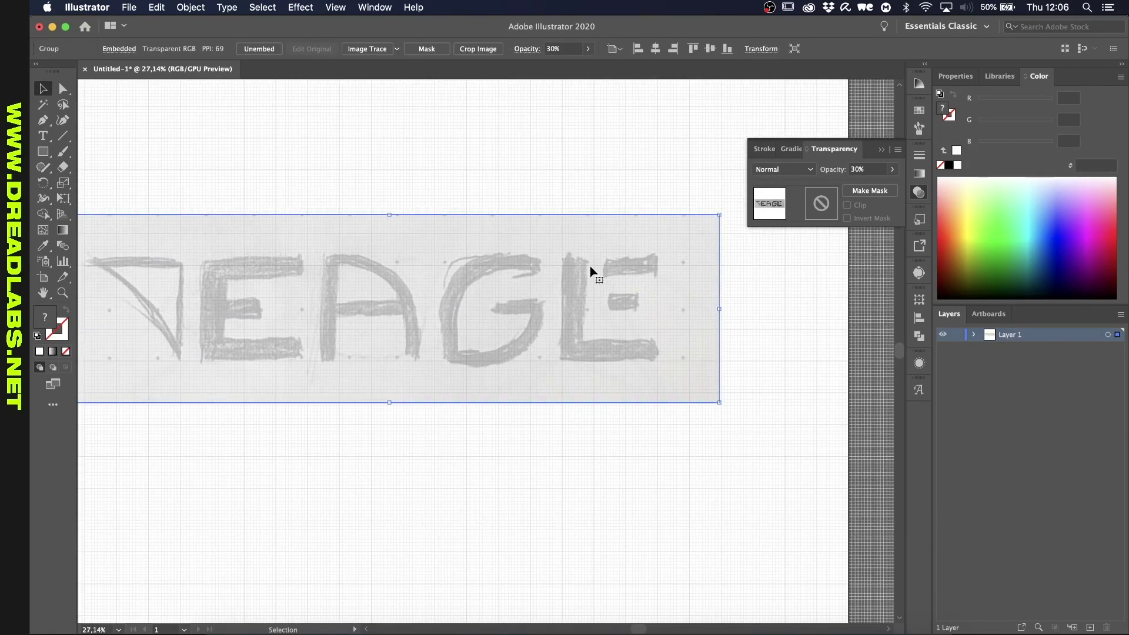
drag(718, 214, 689, 232)
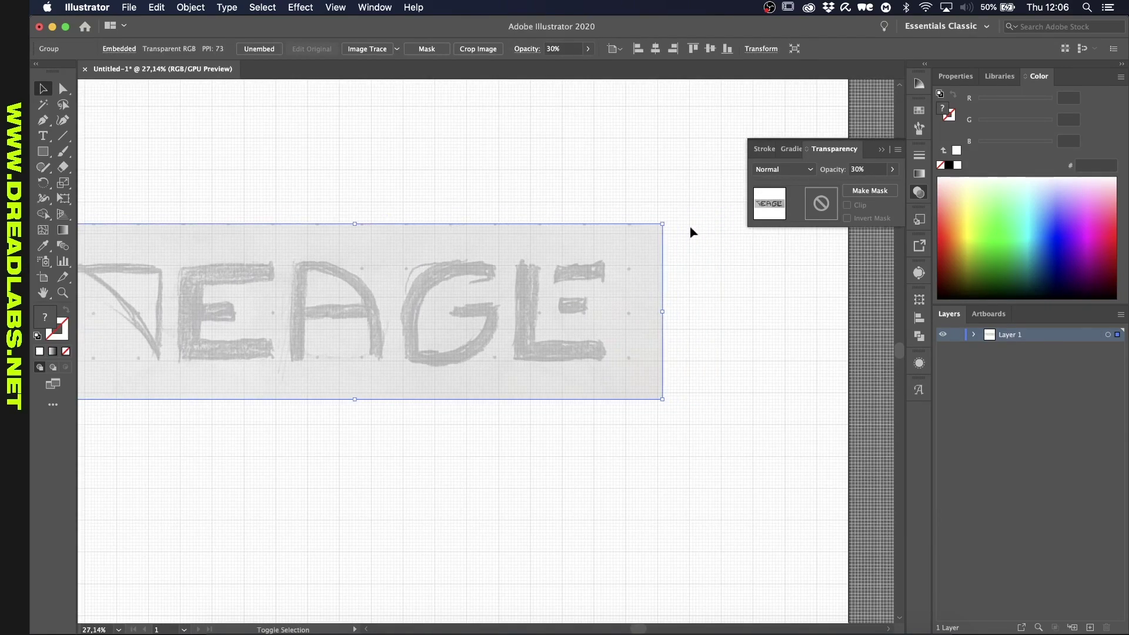
Step: Deselect the sketch and lock its group in Layer 1
click(973, 334)
key(super+shift+a)
scroll(293, 373, up, 3)
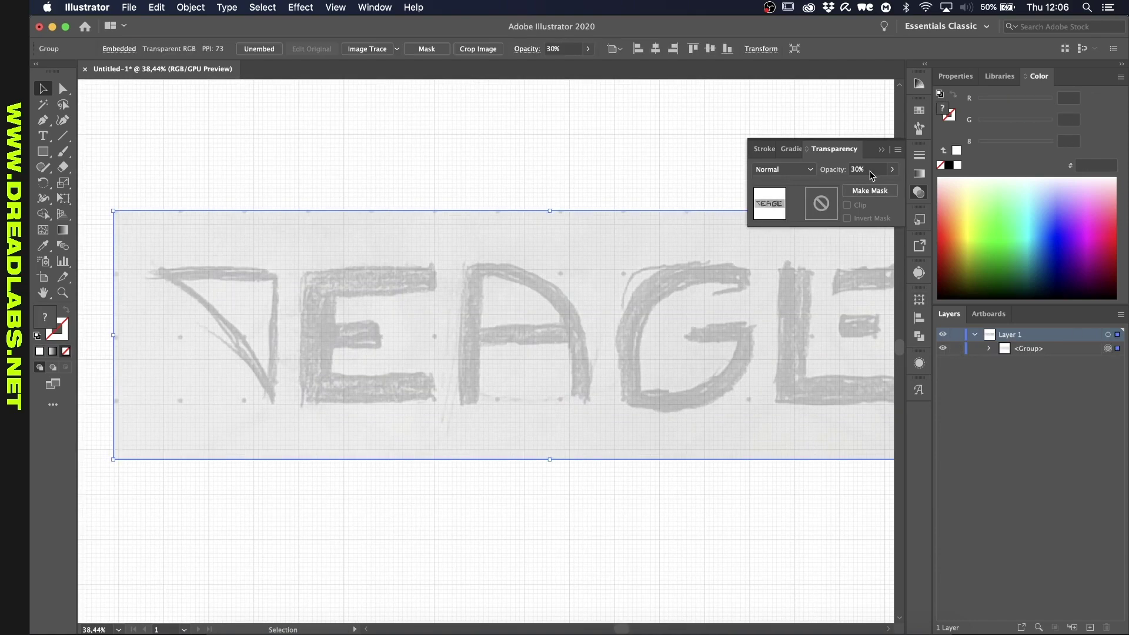
click(957, 349)
Step: Draw a black rectangle without stroke over the sketched E's vertical stem, spanning the full letter height
key(m)
scroll(303, 323, up, 3)
drag(302, 238, 340, 297)
key(super+z)
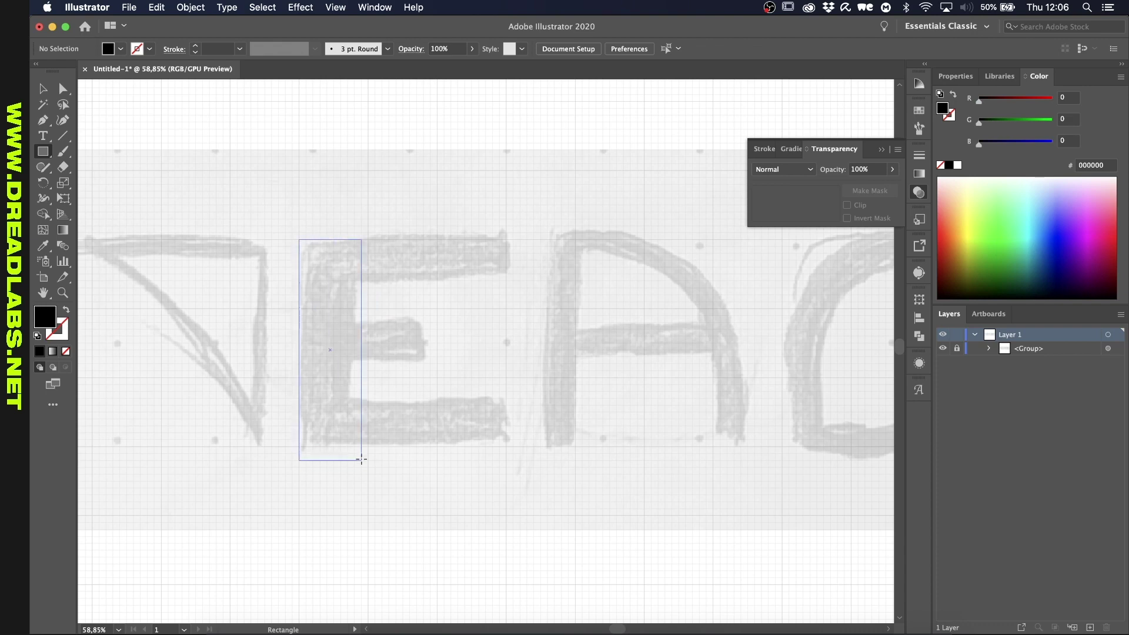
drag(355, 449, 355, 447)
key(v)
click(358, 371)
drag(542, 371, 543, 371)
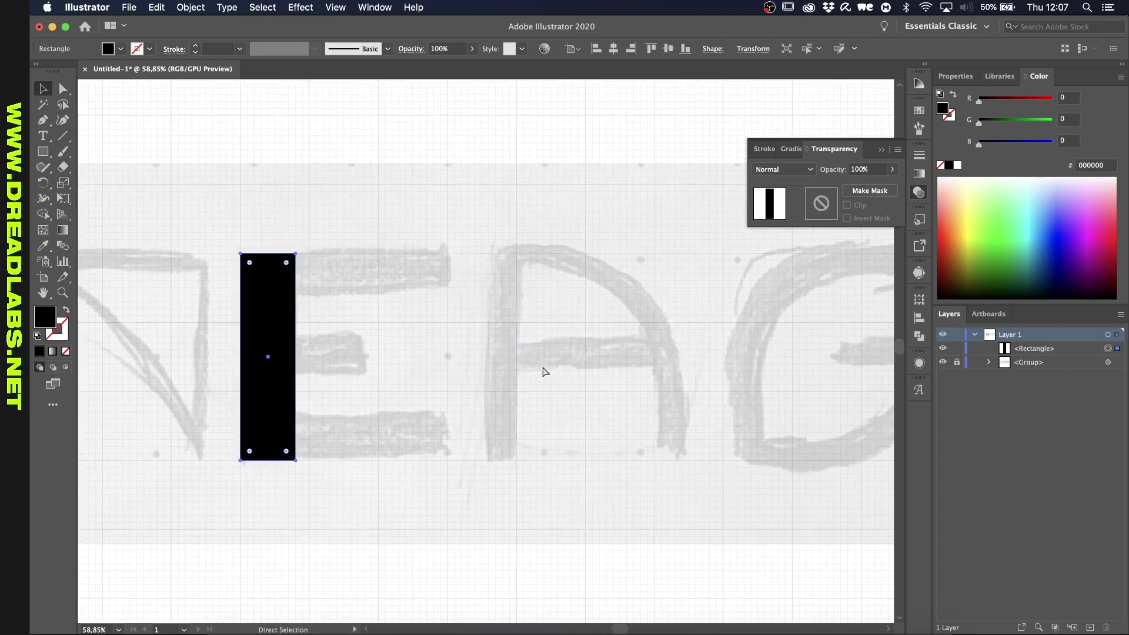
Step: Add the E's bottom arm as a black rectangle along the baseline, ending at the sketched width
key(super+z)
scroll(224, 379, up, 2)
key(super+shift+a)
drag(420, 366, 421, 364)
drag(463, 474, 316, 421)
drag(379, 345, 353, 442)
drag(538, 434, 467, 433)
right_click(541, 623)
click(537, 532)
Step: Copy the E's bottom arm upward to make its top and middle arms
click(367, 401)
drag(363, 432, 371, 257)
click(366, 428)
drag(370, 398, 365, 335)
Step: Resize the E's arms so the middle one is shorter and thinner than the top and bottom ones
scroll(416, 335, down, 3)
scroll(395, 416, up, 4)
key(super+alt+bracketright)
drag(412, 239, 413, 250)
click(418, 461)
drag(410, 424, 410, 411)
click(471, 366)
scroll(471, 365, down, 5)
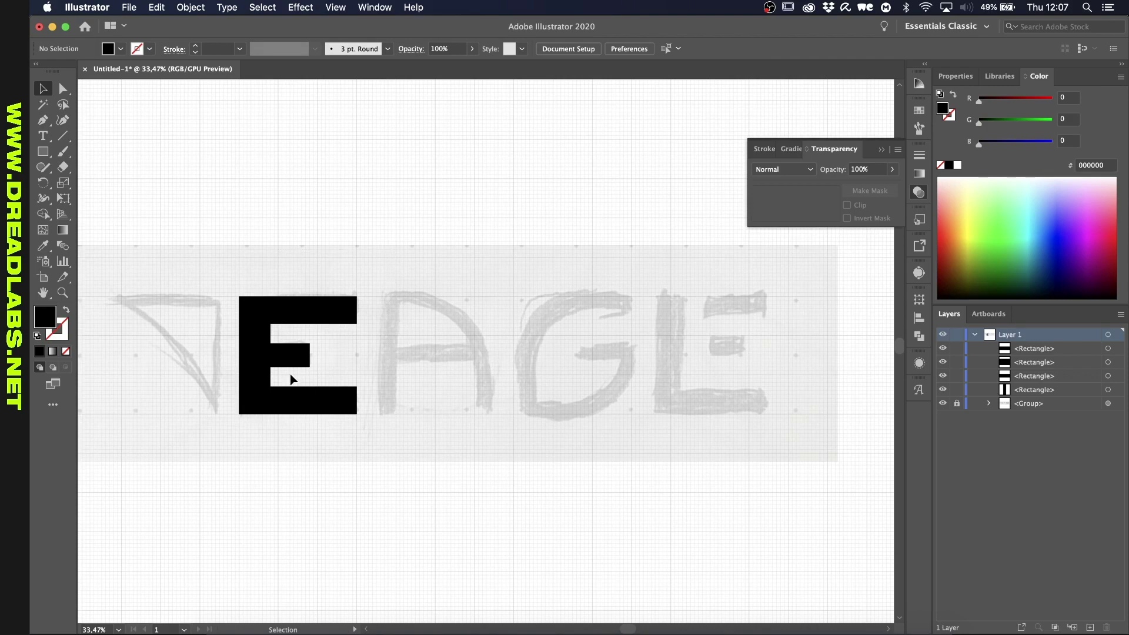
Step: Copy the E's stem and bottom arm over to the sketched L
click(278, 407)
shift+click(259, 405)
drag(667, 404, 670, 403)
scroll(669, 404, up, 3)
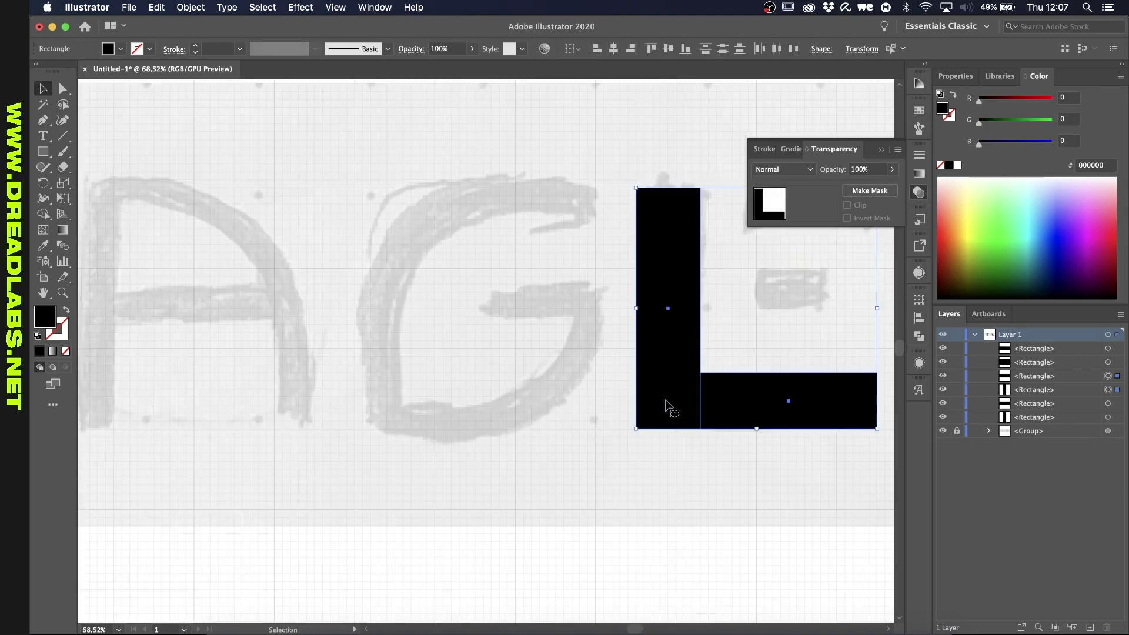
scroll(671, 403, down, 3)
click(530, 441)
Step: Copy the vertical stem onto the sketched A and nudge it into place beside the E
scroll(668, 403, up, 2)
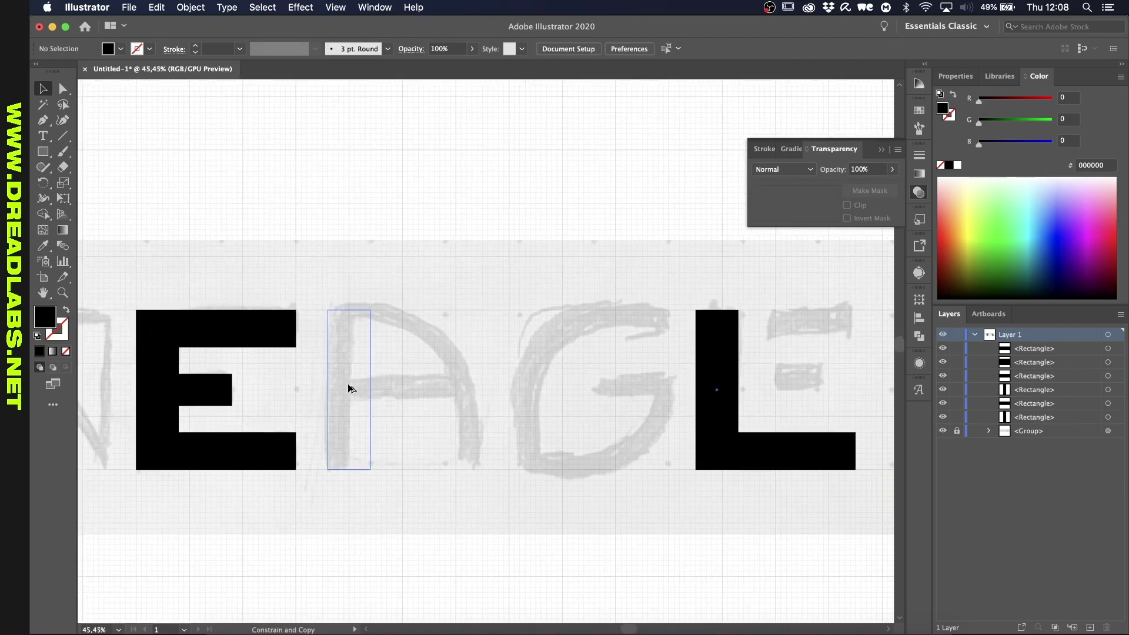
drag(349, 388, 350, 390)
scroll(352, 393, up, 2)
key(shift+Left)
click(411, 368)
scroll(439, 369, down, 3)
scroll(439, 369, up, 2)
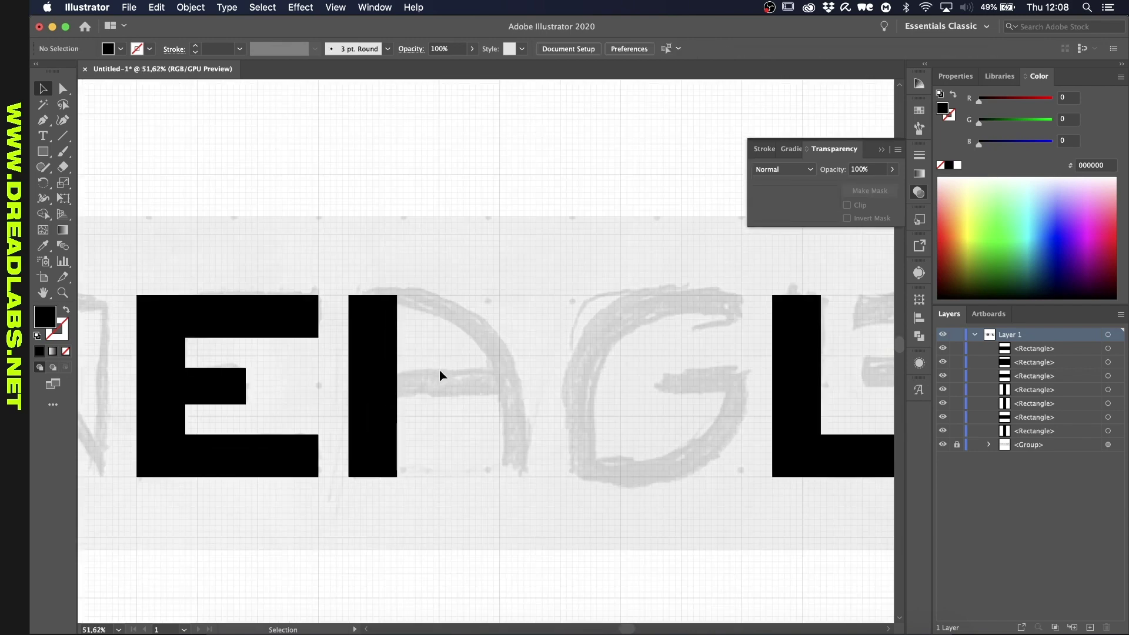
scroll(439, 370, right, 1)
Step: Draw the A's outer curve with the Pen tool from the stem's top to X 1550 px, Y 1500 px, and adjust its handles
key(p)
scroll(439, 369, up, 5)
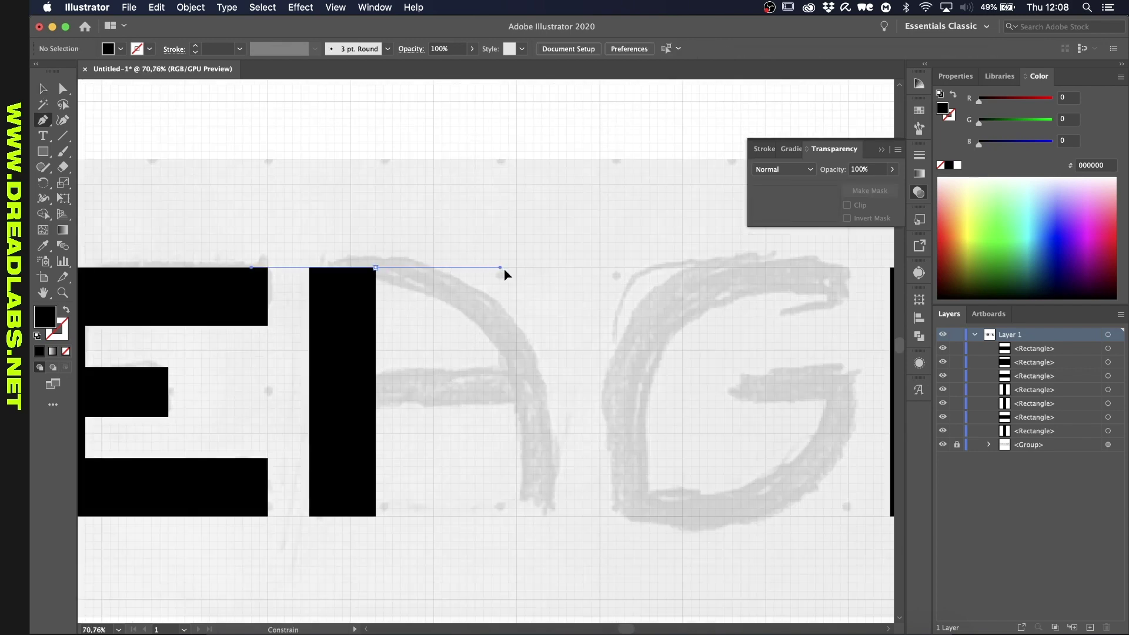
drag(476, 268, 476, 269)
drag(558, 568, 558, 607)
key(a)
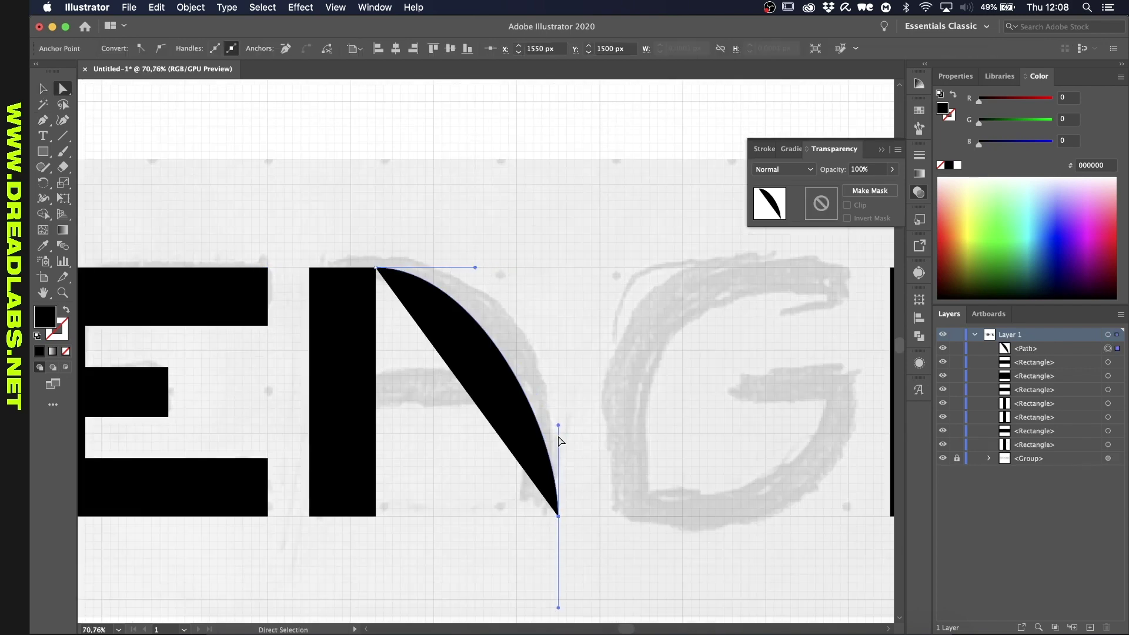
drag(563, 377, 569, 349)
drag(503, 270, 503, 269)
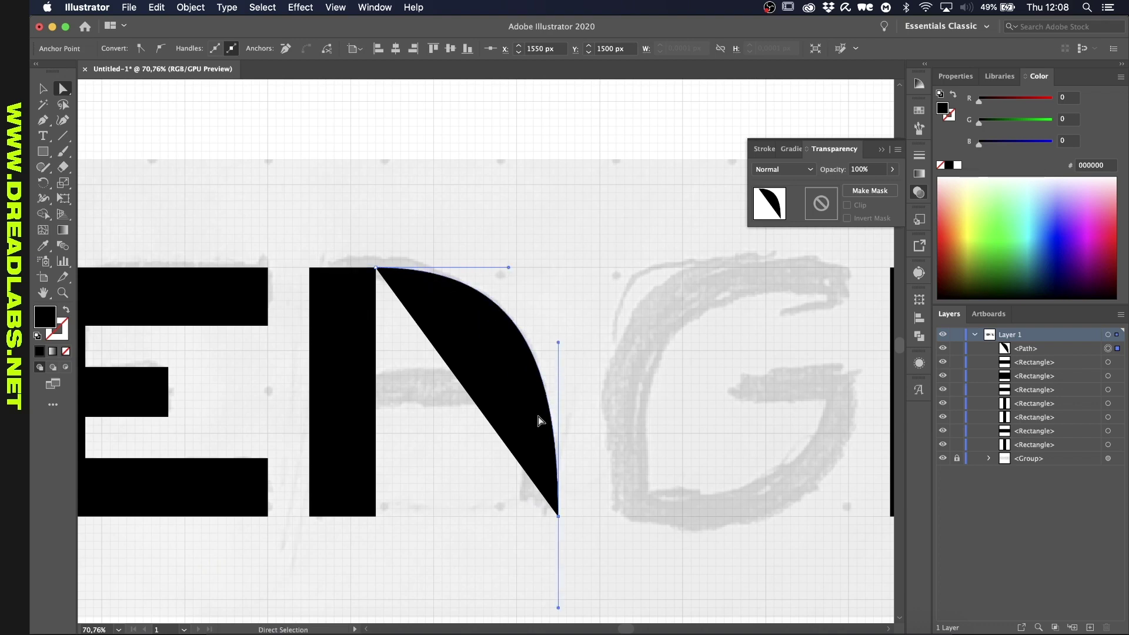
Step: Extend the A's curved path along the baseline to X 1450 px and close it with an inner curve from X 1330 px, Y 1270 px
click(537, 417)
drag(559, 517, 505, 518)
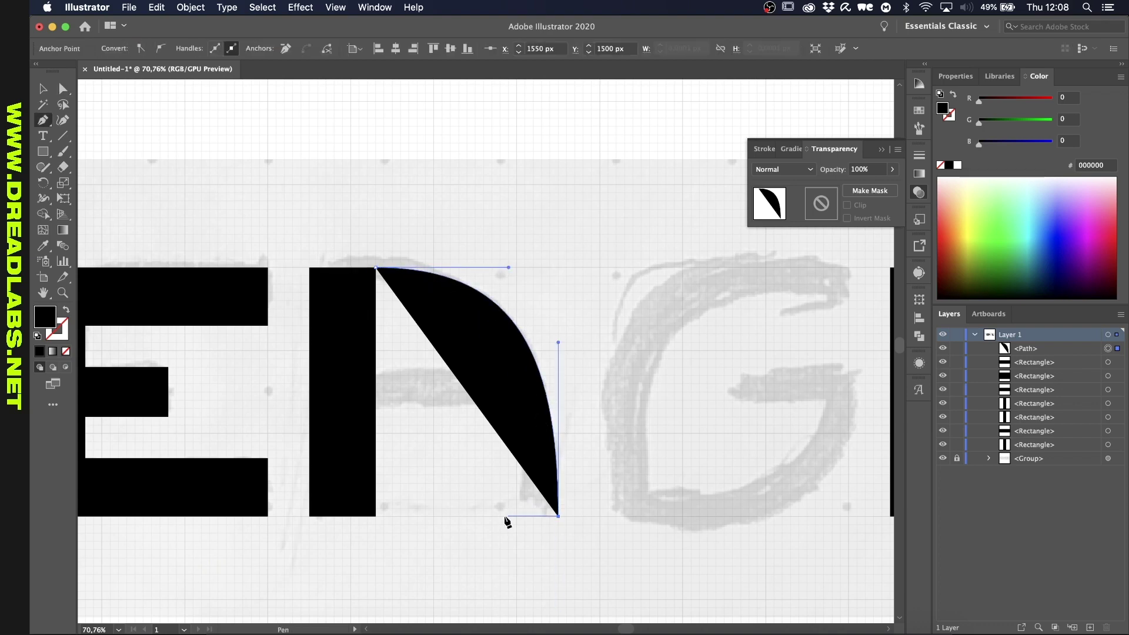
click(475, 516)
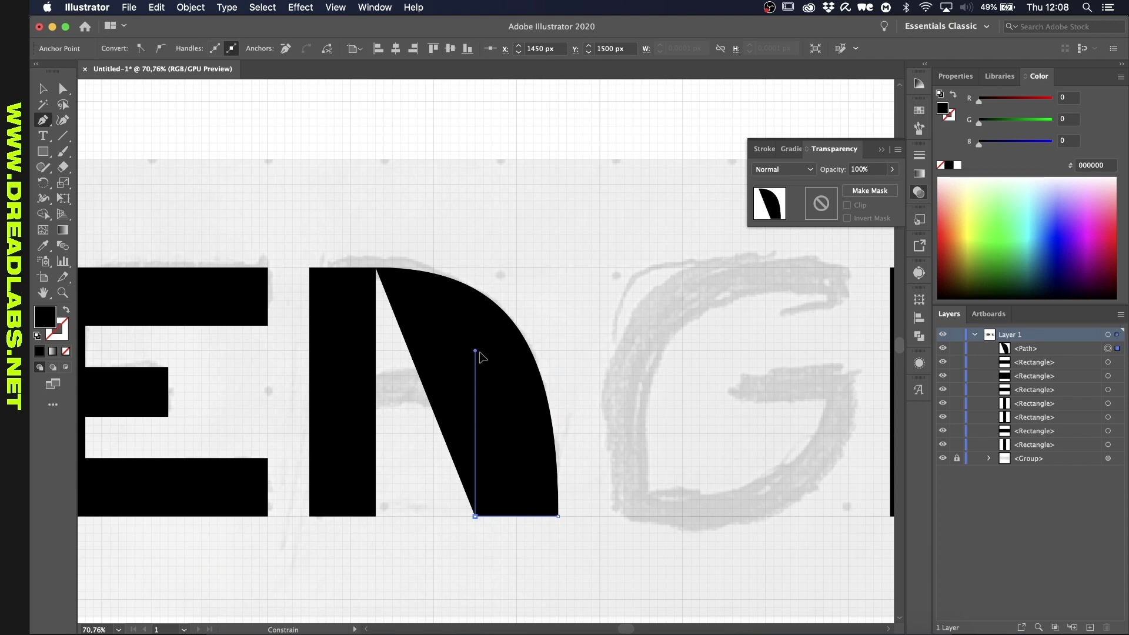
drag(361, 326, 334, 325)
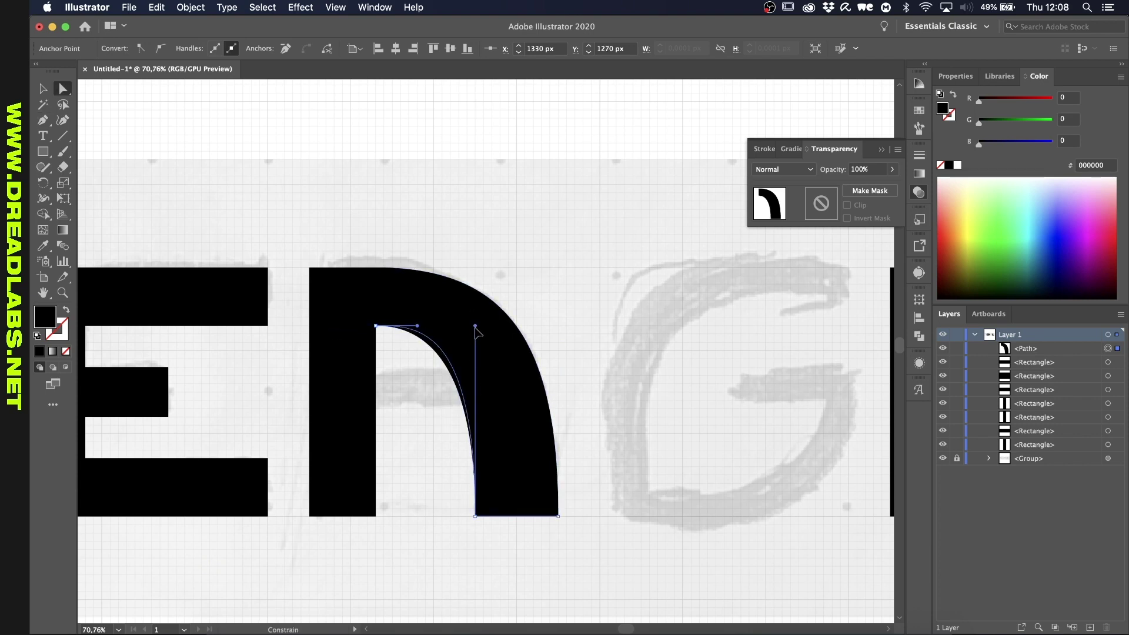
Step: Move the A's inner foot anchor to X 1470 px using a temporary measuring rectangle below the leg, and delete that rectangle
click(475, 517)
key(m)
mouse_move(309, 523)
mouse_down()
mouse_move(376, 554)
mouse_move(525, 540)
mouse_move(483, 516)
mouse_up()
key(a)
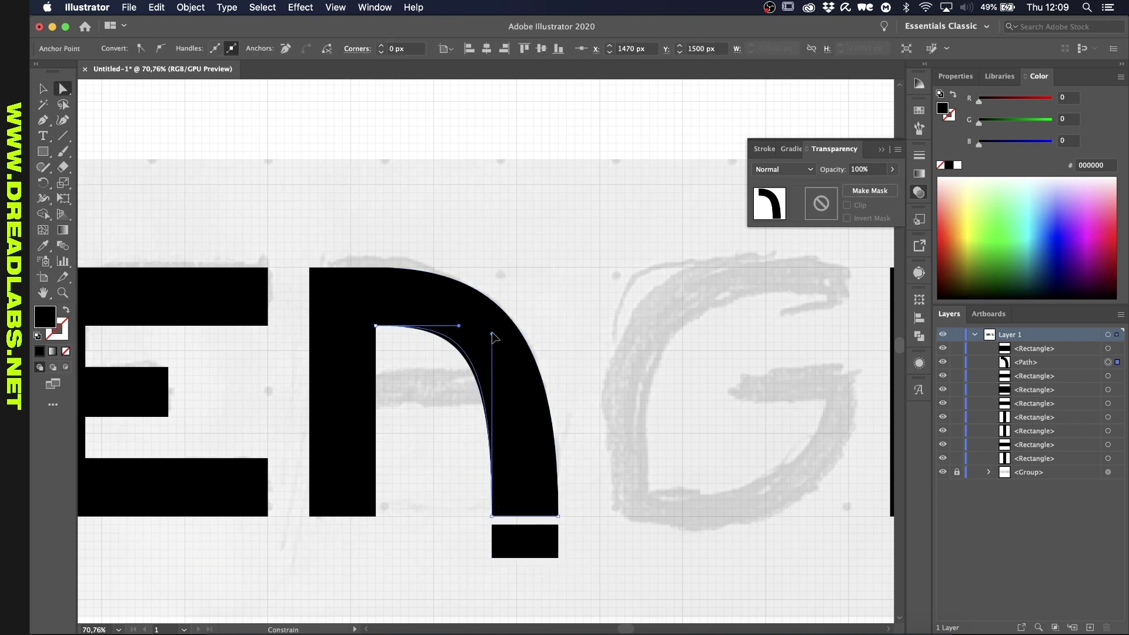
scroll(501, 374, down, 3)
key(v)
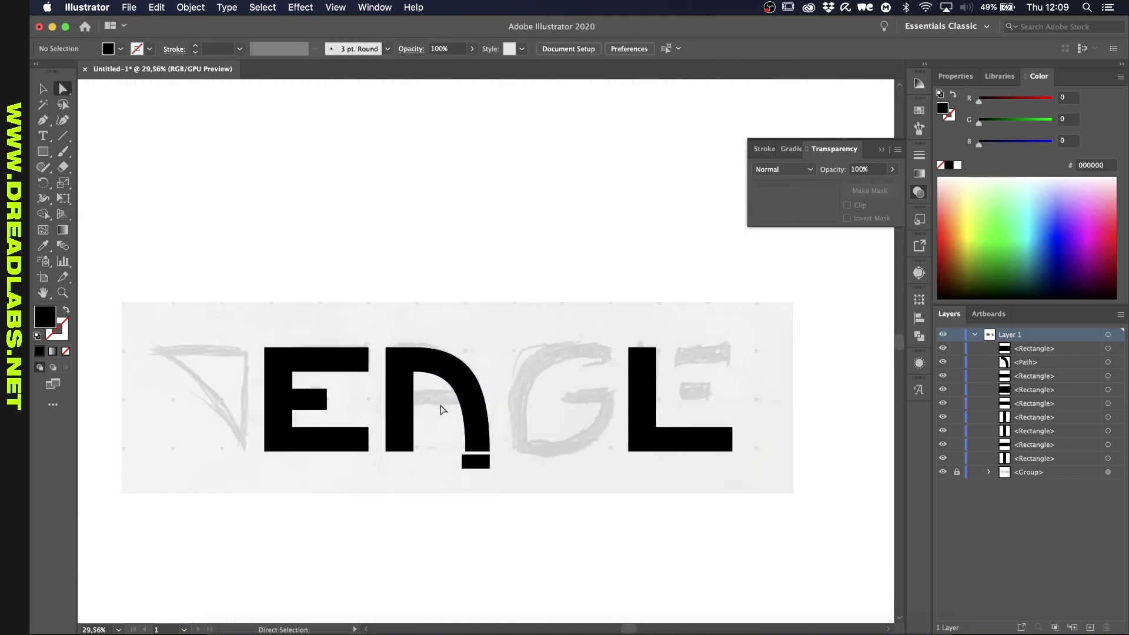
click(486, 474)
key(Delete)
Step: Reshape the A's inner and outer curves by their handles and set the inner foot anchor at X 1480 px, Y 1500 px
scroll(474, 449, up, 2)
click(428, 374)
scroll(428, 376, up, 2)
key(a)
click(376, 360)
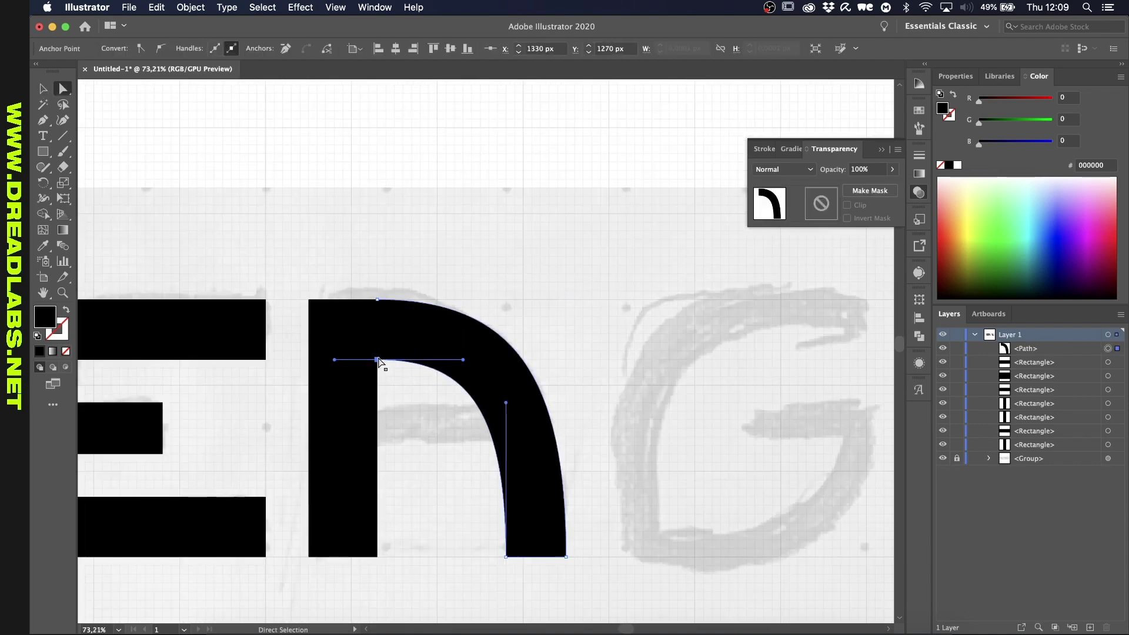
scroll(433, 378, down, 1)
click(494, 341)
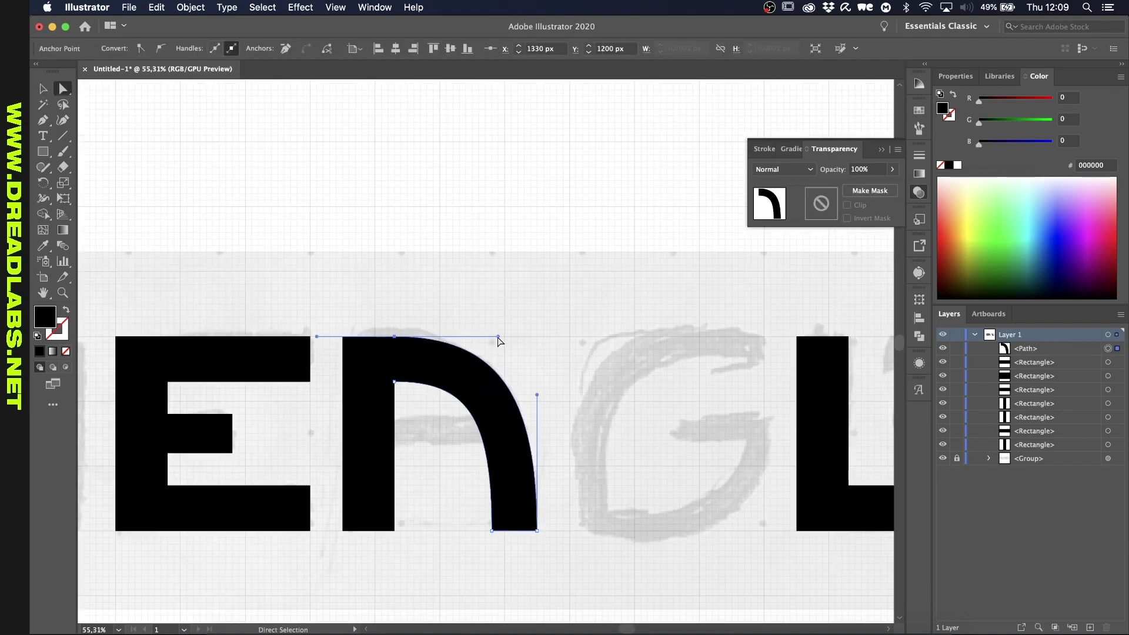
scroll(461, 390, down, 1)
scroll(383, 341, up, 2)
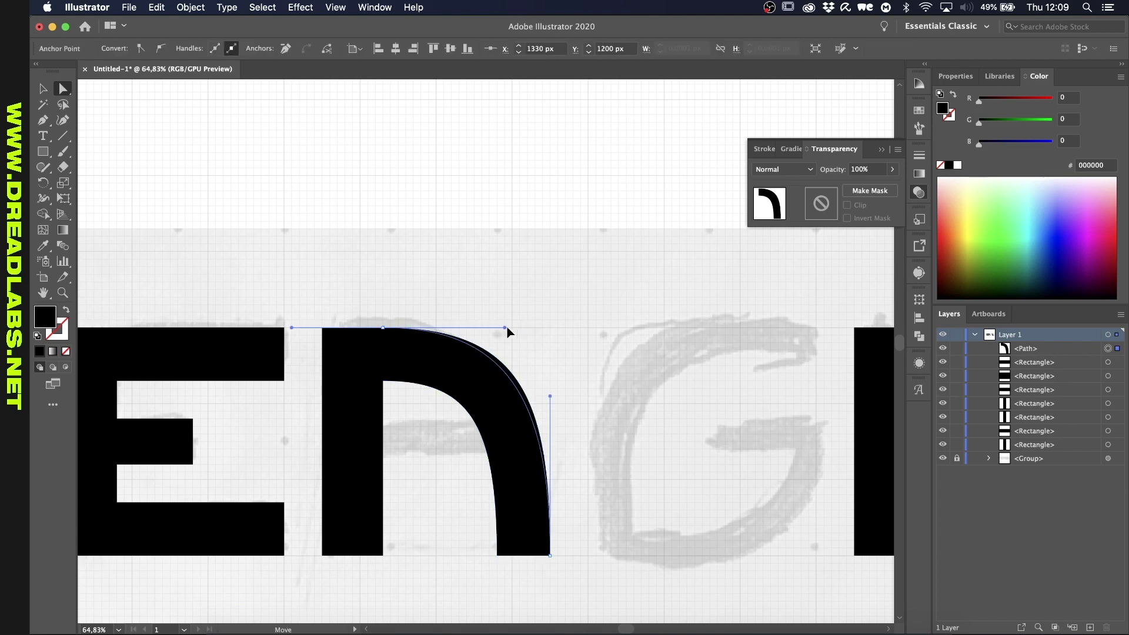
click(454, 454)
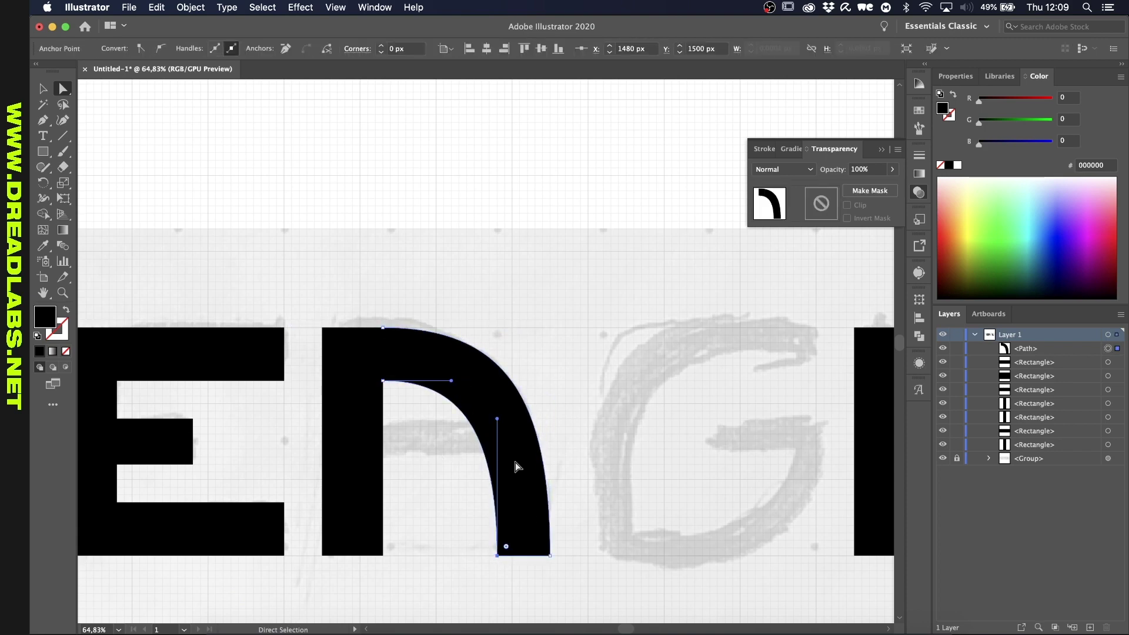
scroll(550, 398, down, 2)
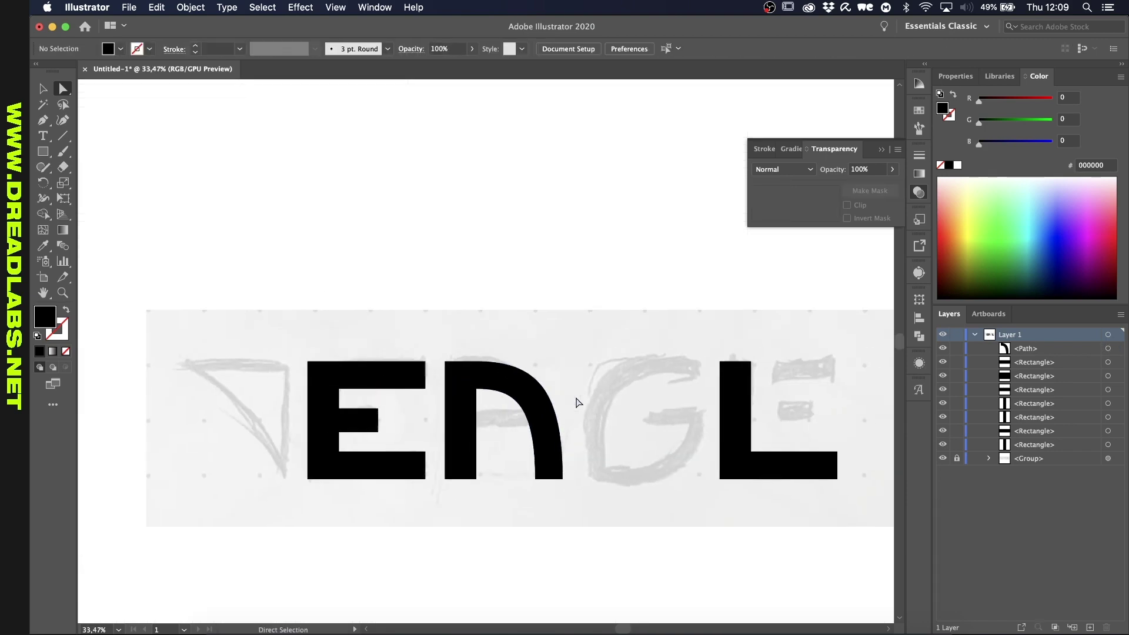
Step: Copy the E's middle arm into the A as its crossbar and extend it to meet the curved leg
scroll(578, 398, up, 2)
click(297, 427)
key(v)
drag(296, 427, 504, 428)
click(537, 497)
scroll(575, 398, down, 2)
scroll(529, 447, up, 3)
key(a)
click(510, 467)
scroll(510, 467, down, 3)
click(435, 470)
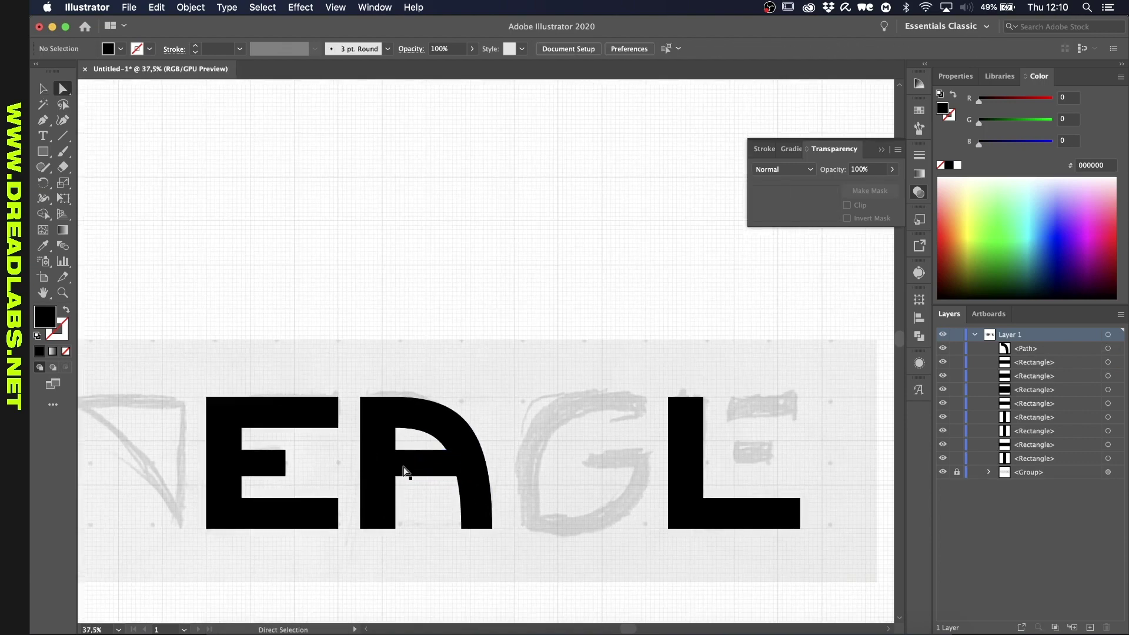
Step: Copy the first E's middle and top arms over the L to build the ligature's final E
drag(753, 463, 765, 463)
key(v)
scroll(308, 410, up, 1)
drag(309, 410, 807, 410)
scroll(709, 415, up, 3)
drag(718, 425, 718, 426)
scroll(718, 425, down, 3)
scroll(680, 503, up, 1)
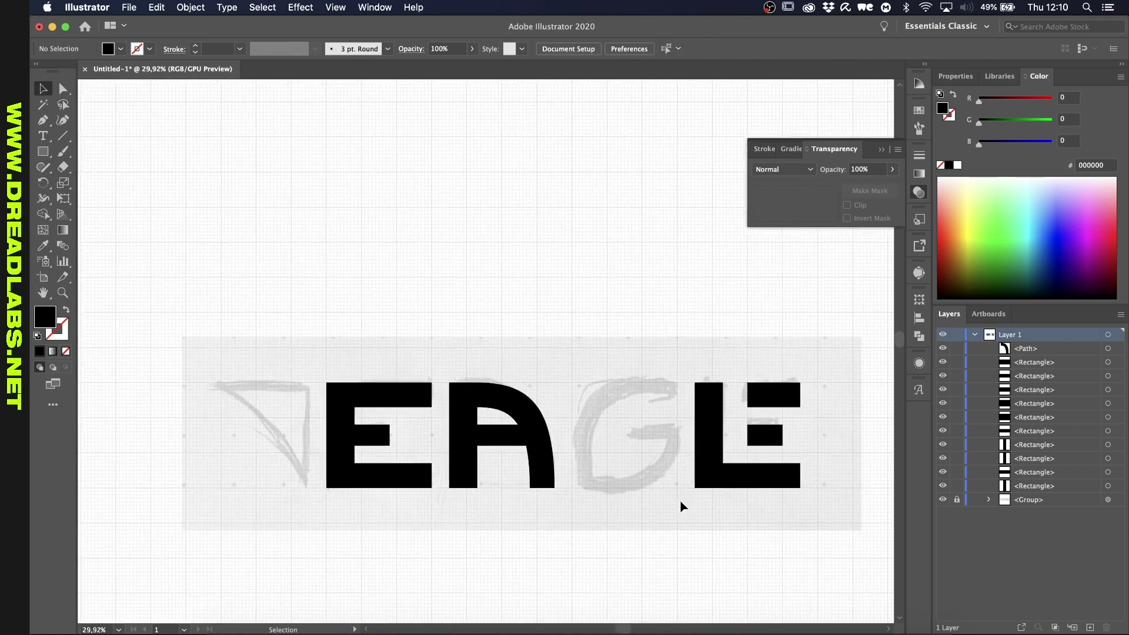
Step: Lower the A's crossbar slightly below the E's middle arm
scroll(453, 412, up, 1)
click(453, 405)
scroll(468, 417, up, 1)
drag(469, 416, 469, 425)
scroll(441, 370, down, 2)
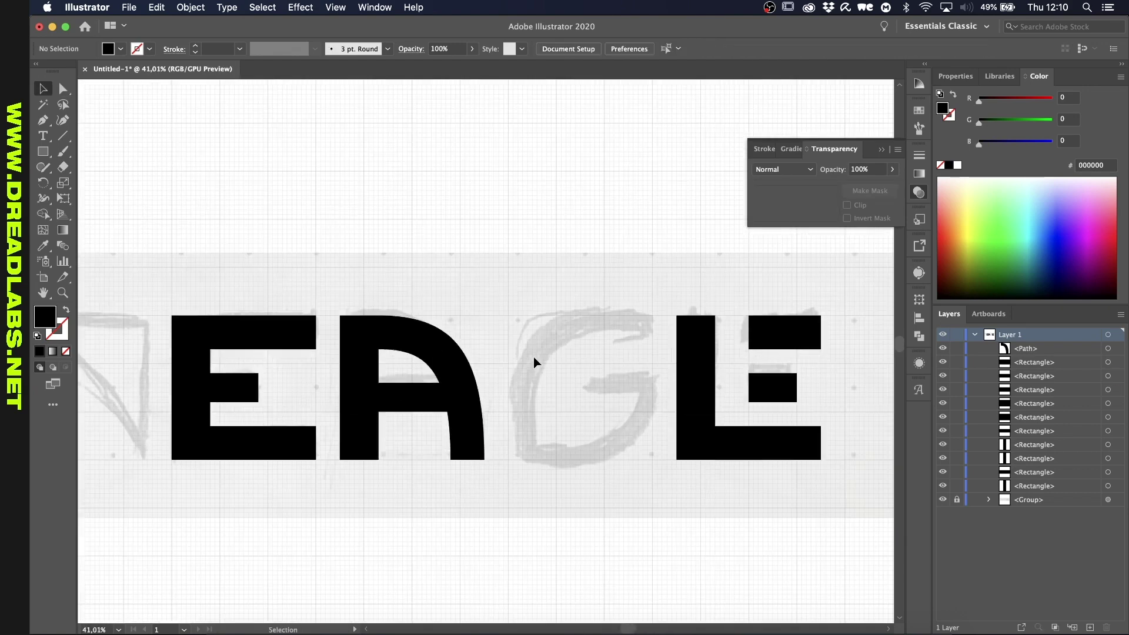
Step: Copy the A's curved leg onto the sketched G and reflect it horizontally
click(425, 347)
mouse_move(637, 342)
mouse_down()
mouse_move(643, 335)
mouse_move(650, 358)
mouse_up()
scroll(647, 337, up, 2)
key(o)
key(v)
key(super+shift+a)
drag(563, 319, 581, 320)
Step: Raise the A's curve and stem 10 px above the E's top edge and move the inner curve anchor to Y 1250 px
scroll(609, 360, down, 2)
click(320, 340)
scroll(319, 339, up, 2)
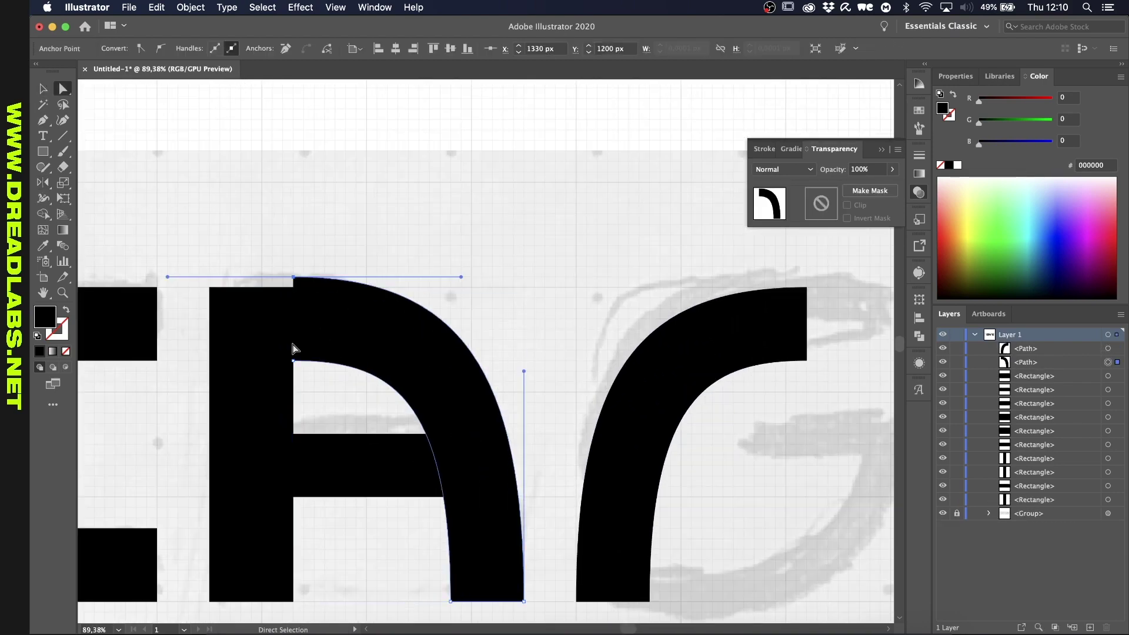
click(295, 348)
click(312, 348)
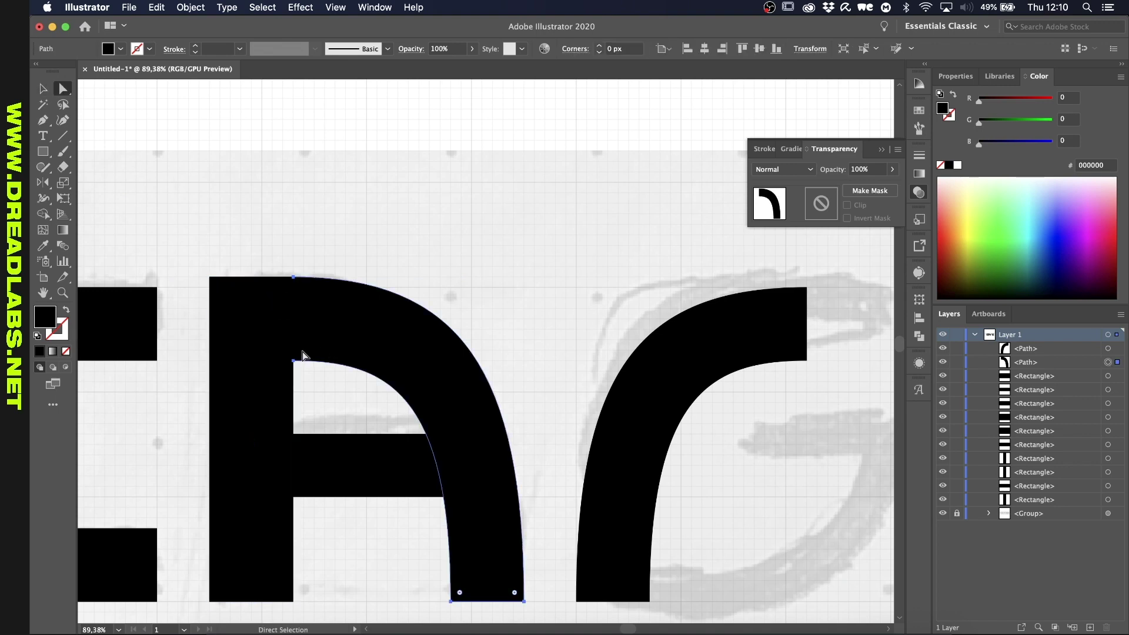
key(a)
drag(282, 329, 341, 383)
Step: Delete the mirrored curve from the sketched G
scroll(388, 340, down, 3)
click(706, 317)
key(Delete)
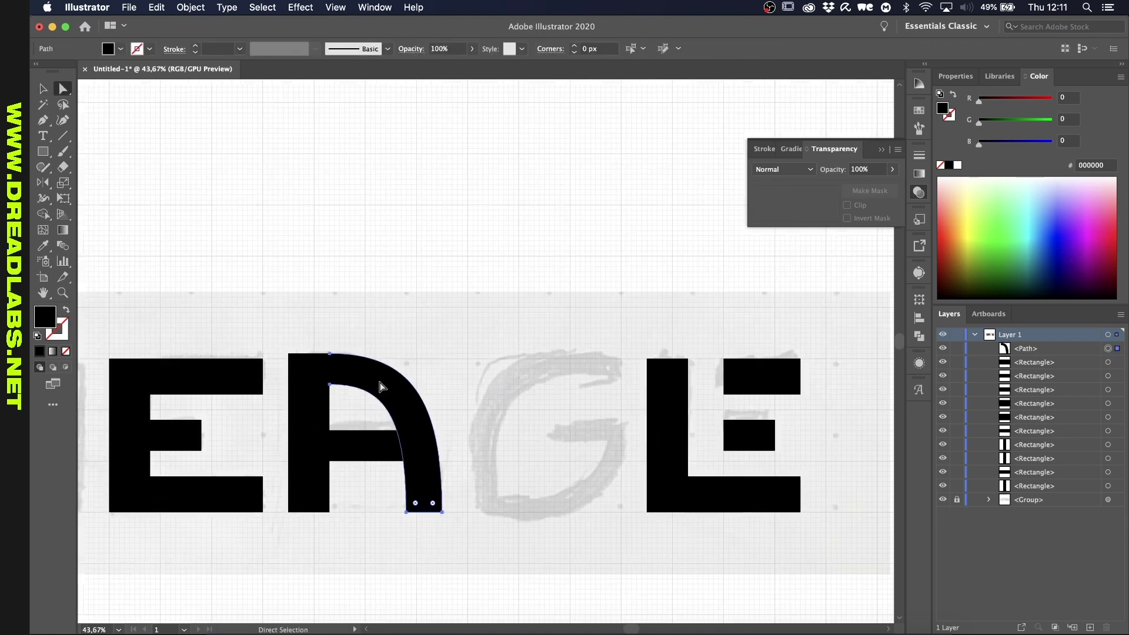
Step: Lower the A's inner top anchor slightly so the arch matches the thickness of the E's arms
scroll(482, 357, up, 2)
scroll(347, 421, up, 2)
click(324, 363)
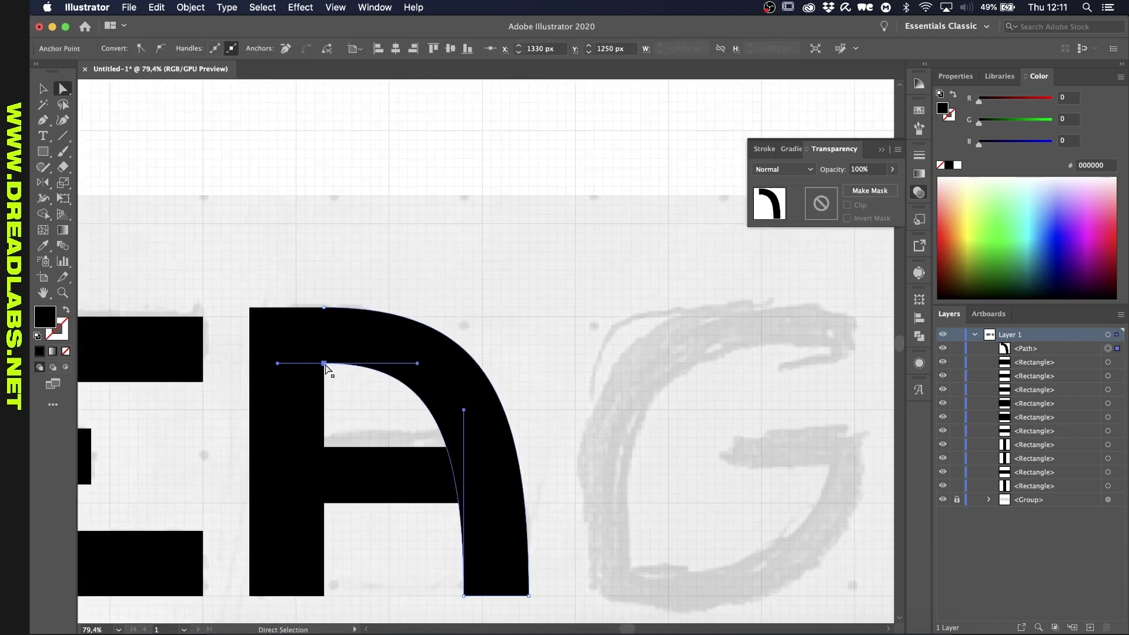
click(399, 420)
scroll(344, 440, down, 3)
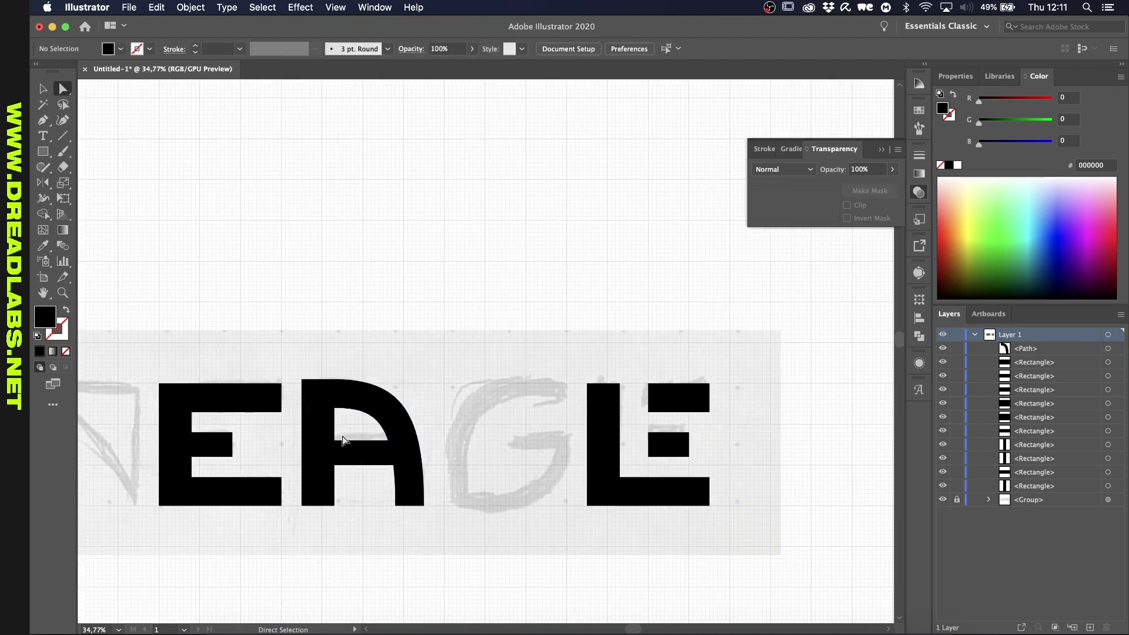
Step: Move the E's middle arm over the bottom arm to compare their thickness, and return it to the centre
scroll(344, 440, up, 4)
key(v)
click(232, 547)
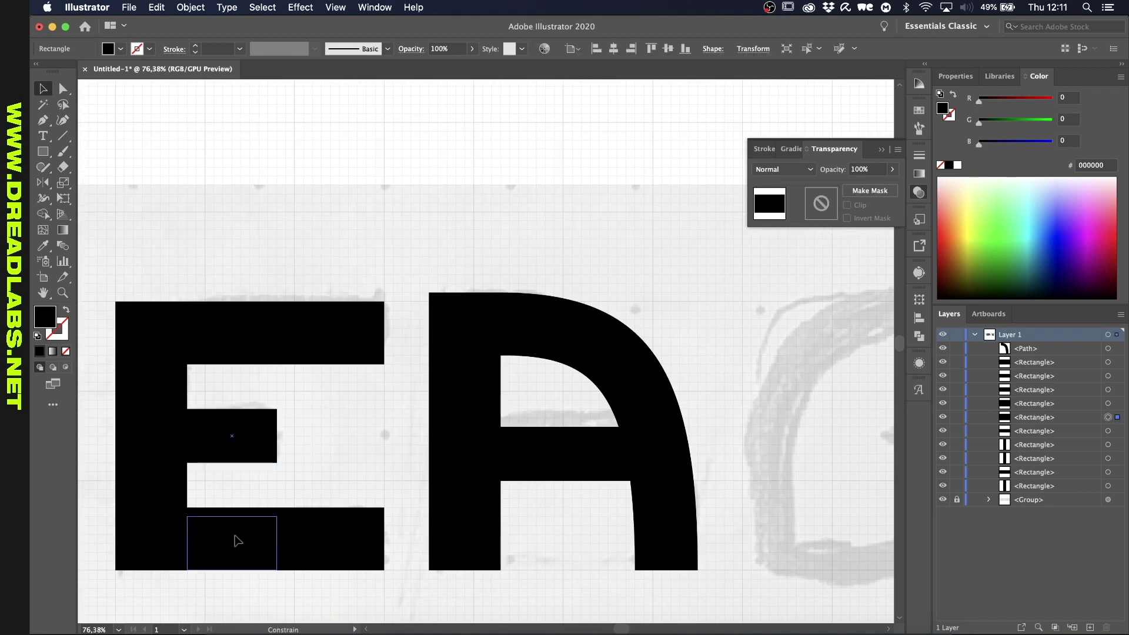
scroll(235, 541, up, 2)
drag(232, 512, 232, 372)
click(328, 403)
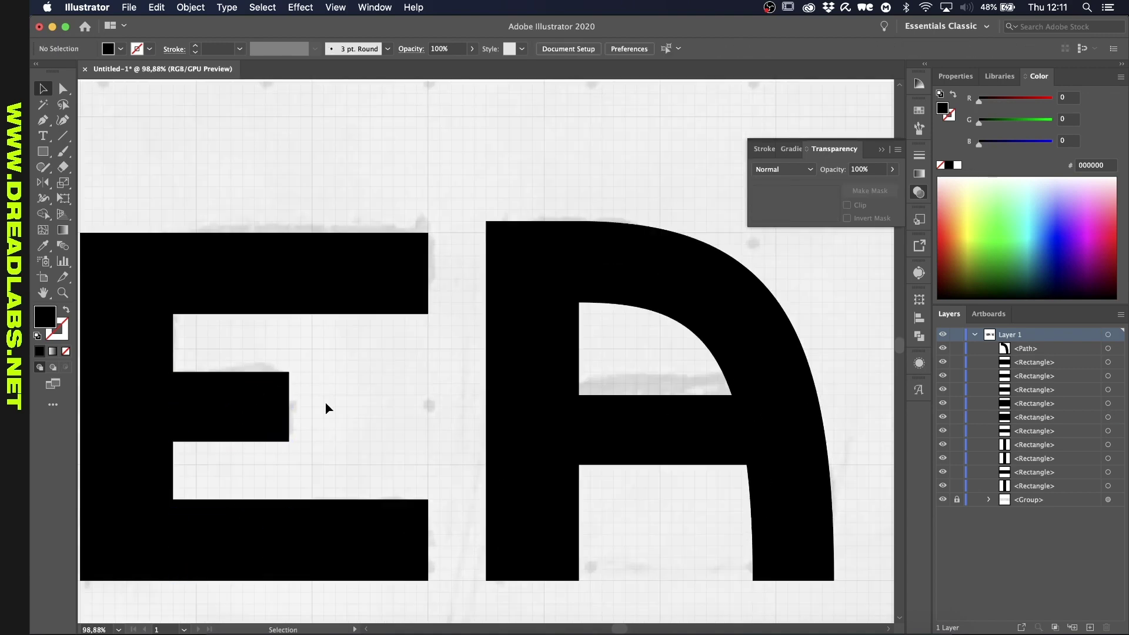
Step: Thin the A's crossbar by lowering its top edge
scroll(403, 417, down, 2)
click(570, 444)
drag(560, 442, 561, 457)
scroll(572, 471, down, 3)
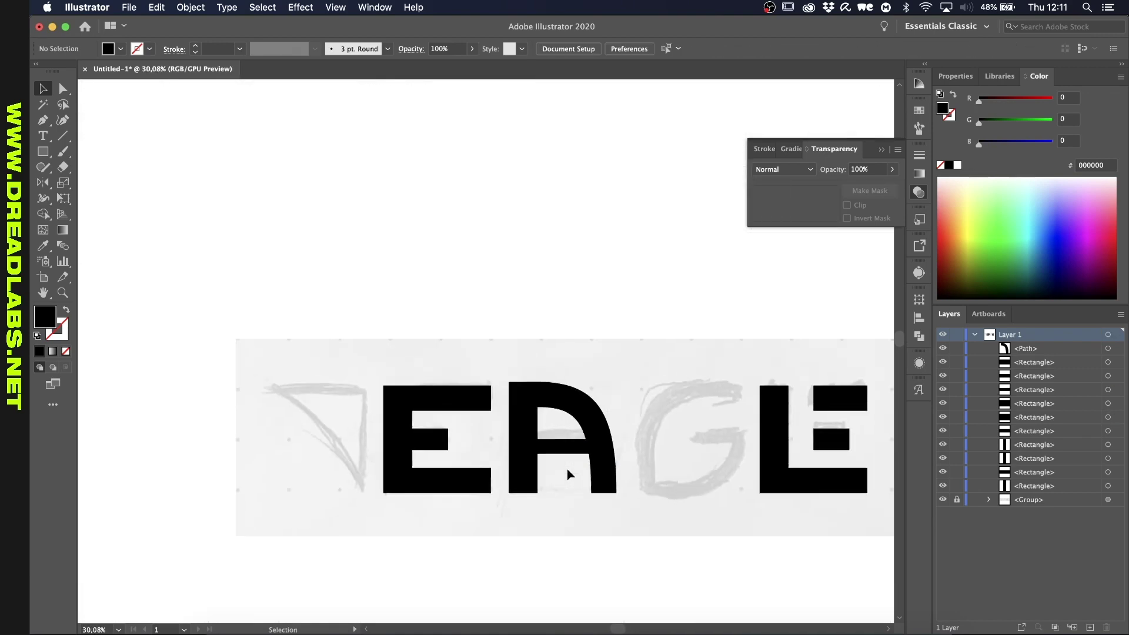
scroll(572, 471, up, 4)
scroll(556, 435, down, 3)
scroll(549, 479, up, 4)
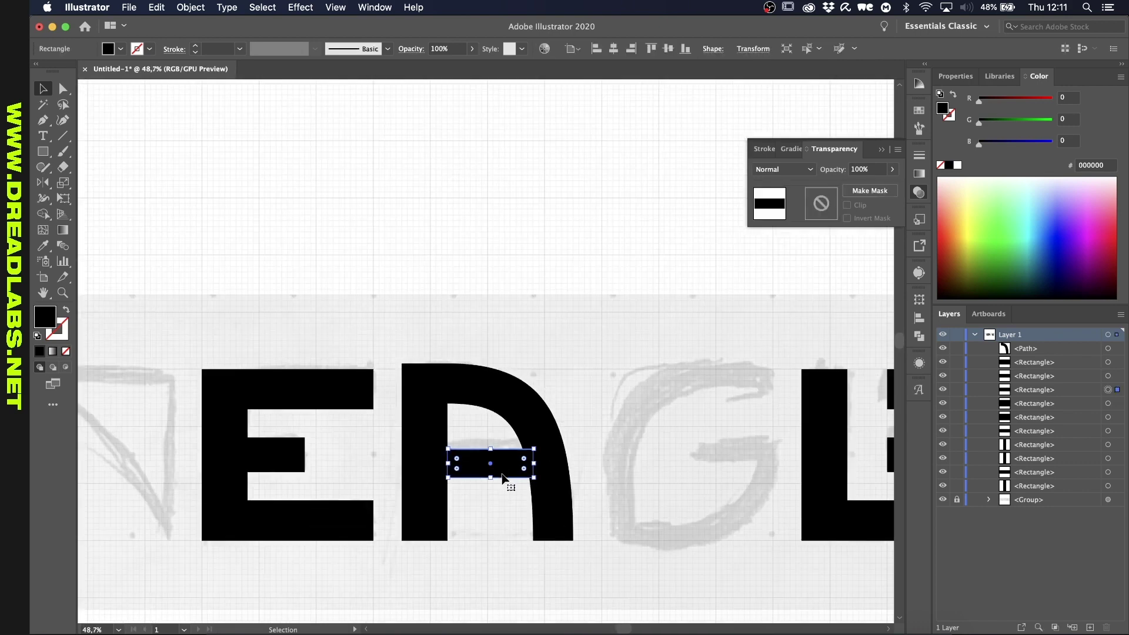
click(504, 549)
Step: Raise the A's inner top anchor to Y 1250 px and lengthen its horizontal handle to make the arch squarer
click(568, 500)
key(a)
click(479, 382)
click(525, 289)
click(494, 374)
scroll(491, 373, down, 1)
click(492, 424)
click(507, 362)
click(432, 348)
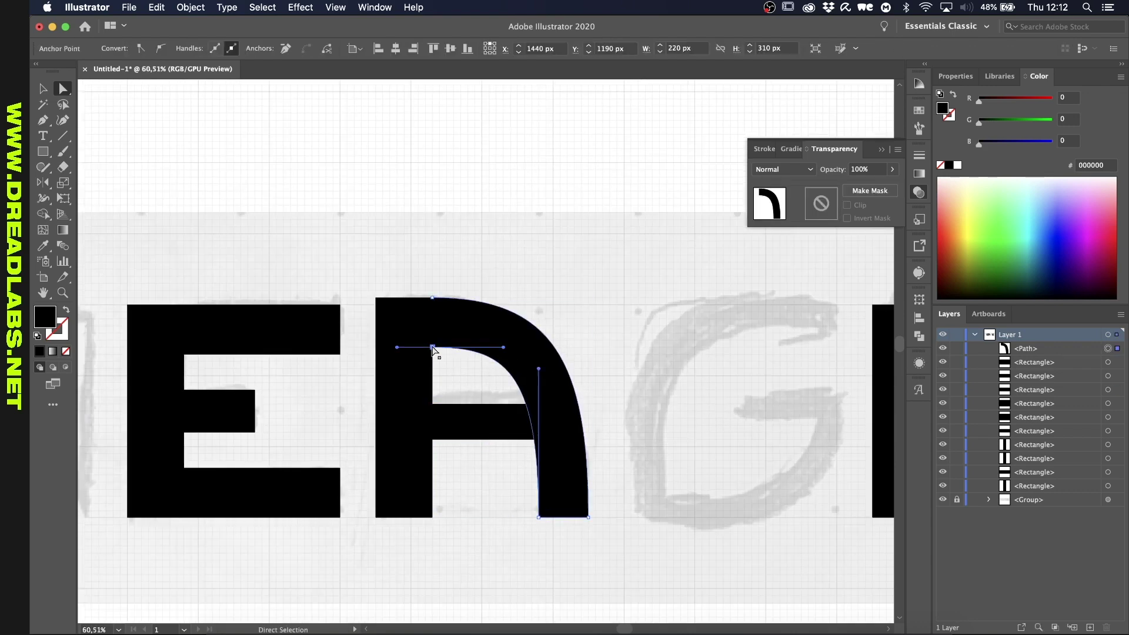
drag(502, 341, 511, 341)
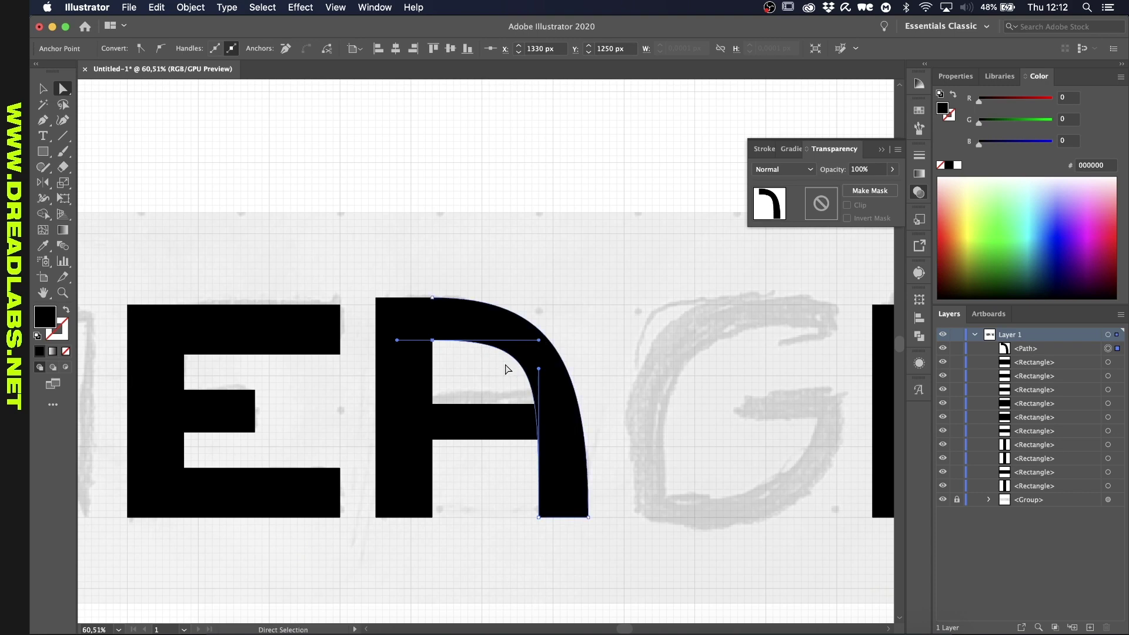
drag(588, 302, 588, 300)
scroll(612, 327, down, 2)
scroll(552, 348, up, 2)
click(551, 348)
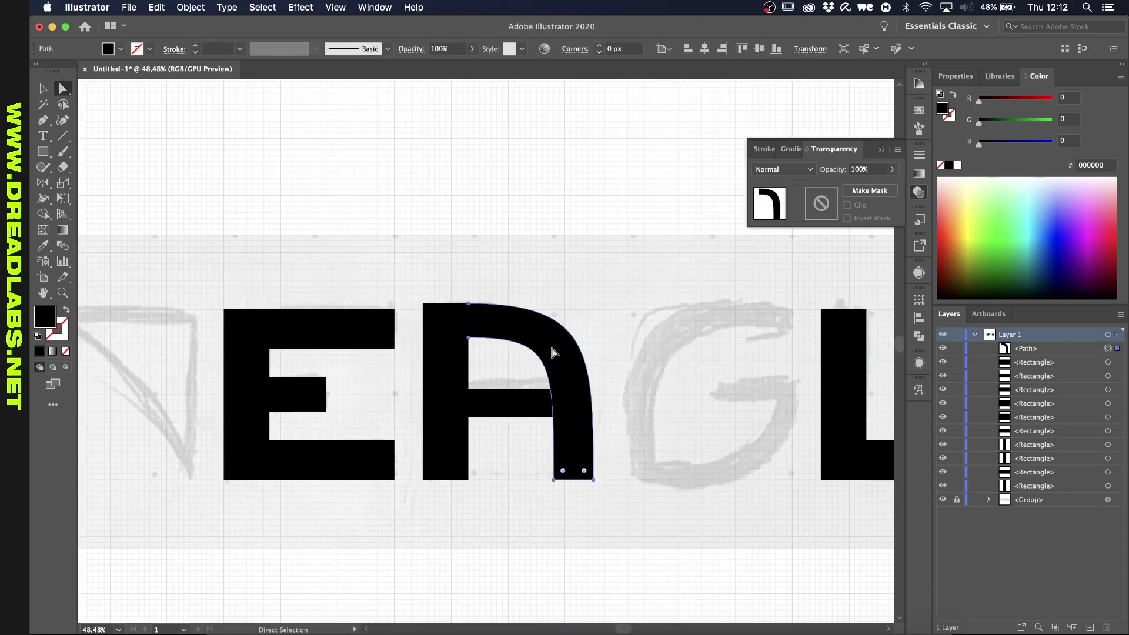
Step: Draw a curved centre line for the A's arch, 190 × 280 px, from the leg's base to the stem, stroked black without fill
key(p)
key(ctrl+shift+a)
scroll(585, 535, up, 3)
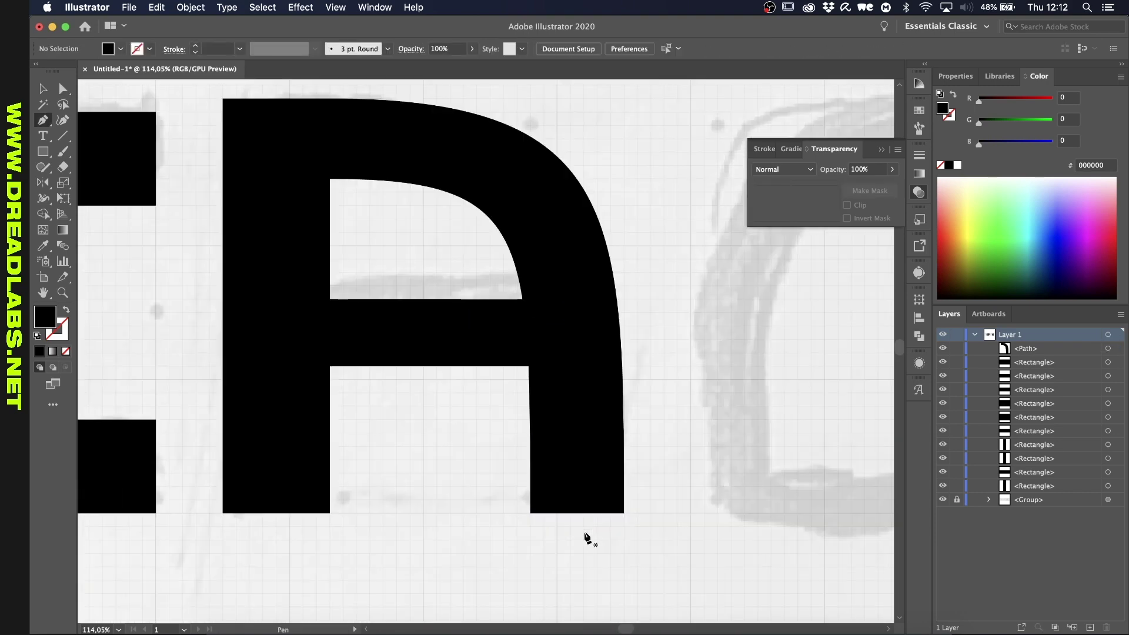
click(584, 513)
scroll(584, 515, down, 4)
scroll(529, 412, up, 2)
drag(478, 350, 547, 350)
key(a)
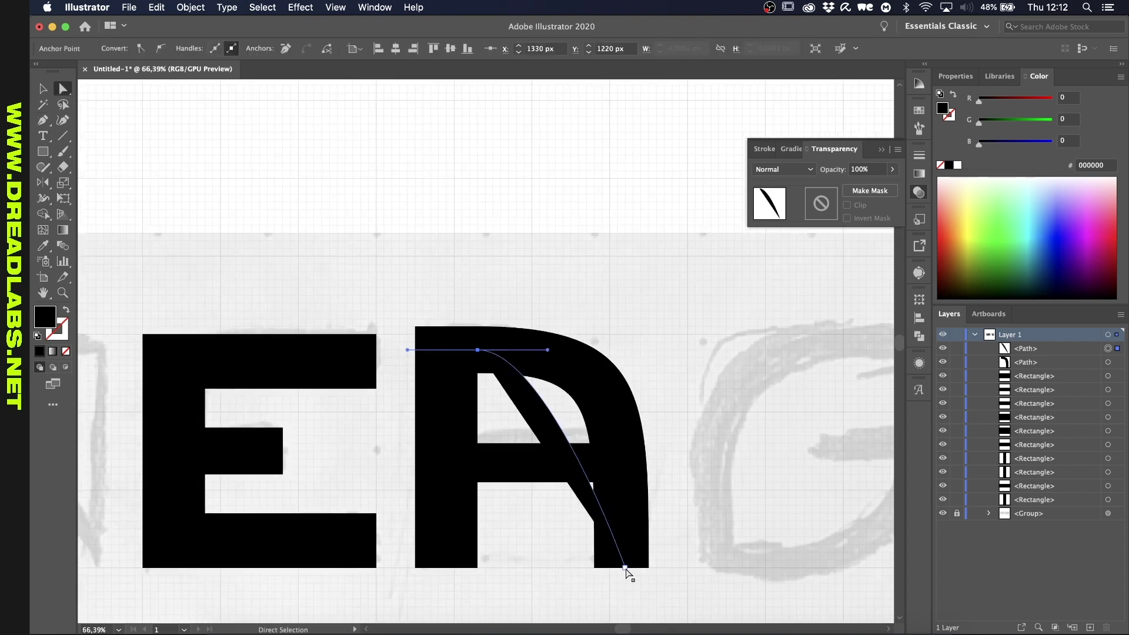
drag(627, 604, 624, 627)
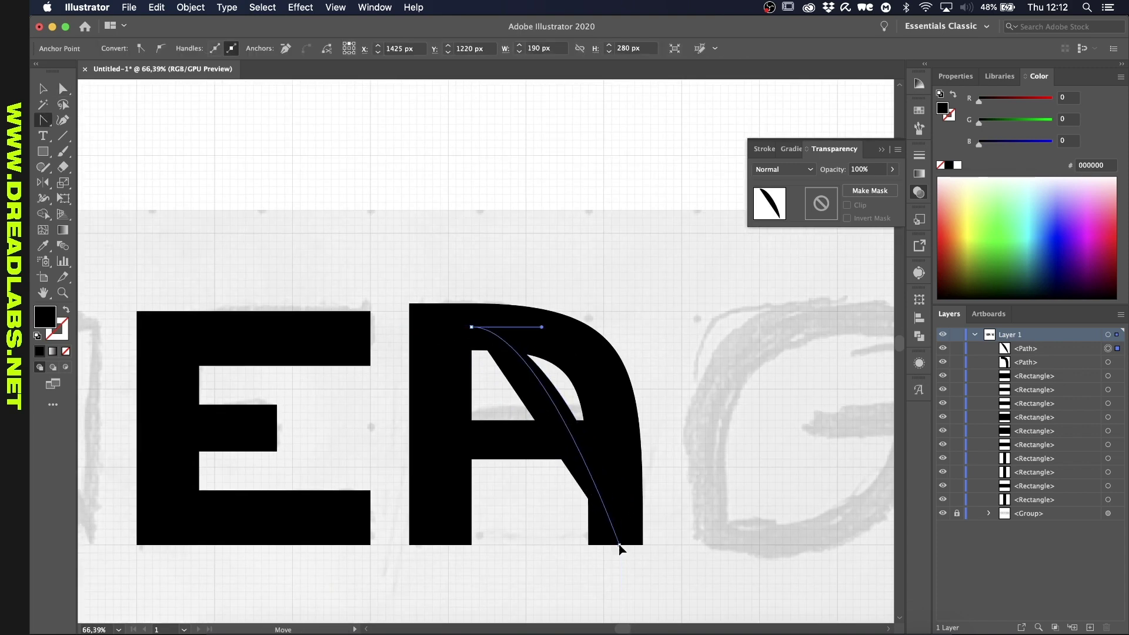
drag(622, 325, 622, 339)
key(shift+x)
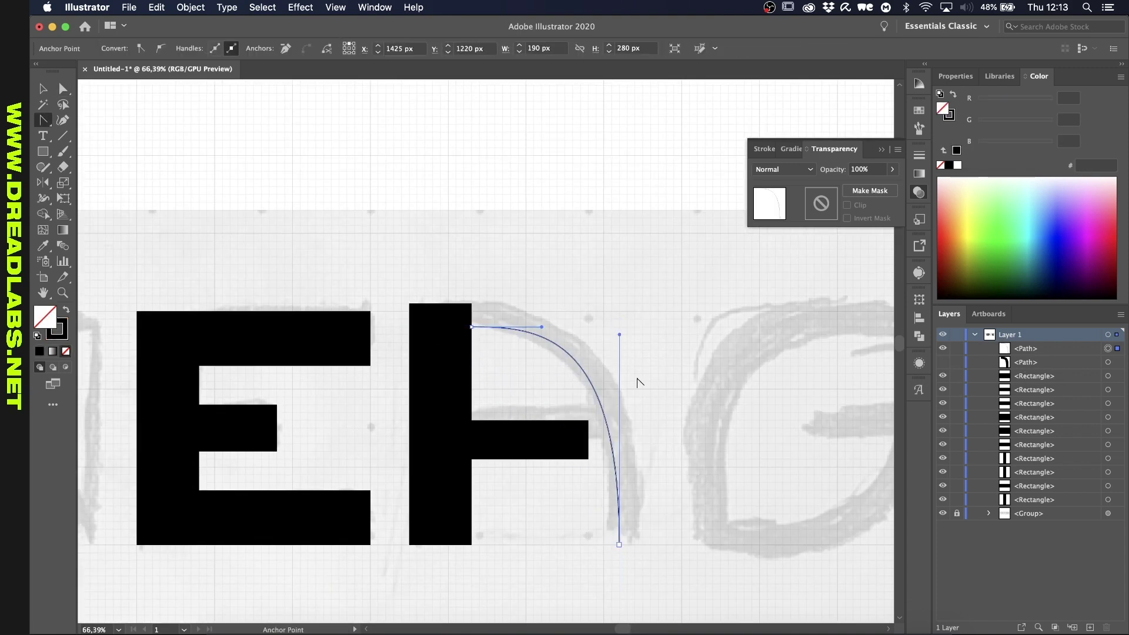
Step: Set the arch line's stroke to 60 pt and adjust both curve handles to shape a fuller shoulder
click(954, 77)
click(1002, 235)
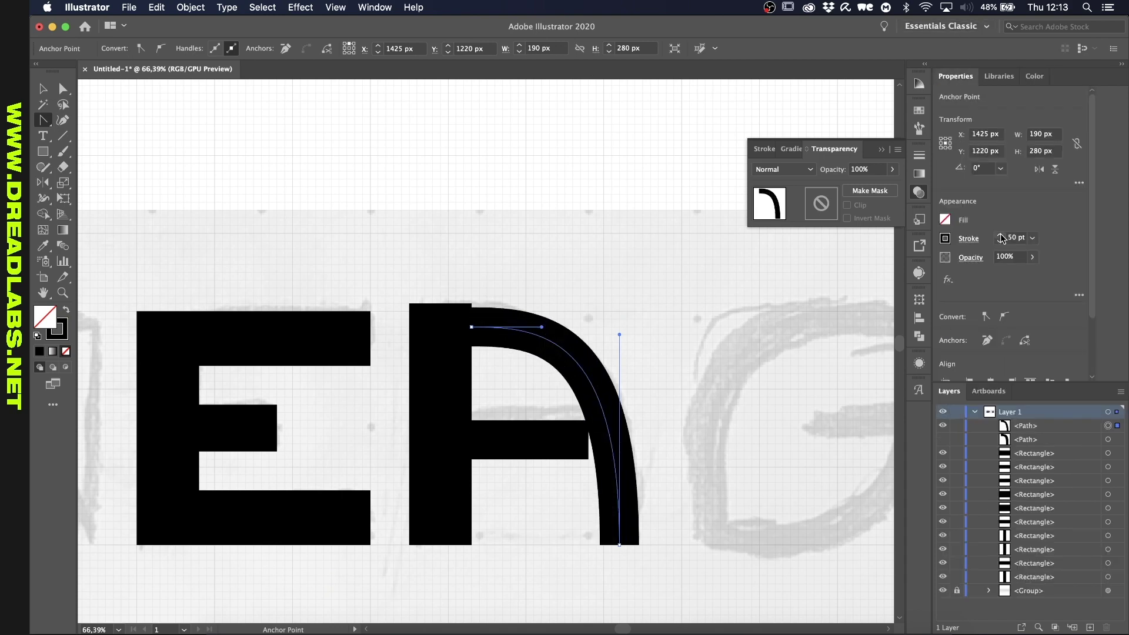
drag(619, 340, 619, 358)
drag(557, 326, 589, 326)
scroll(597, 331, down, 3)
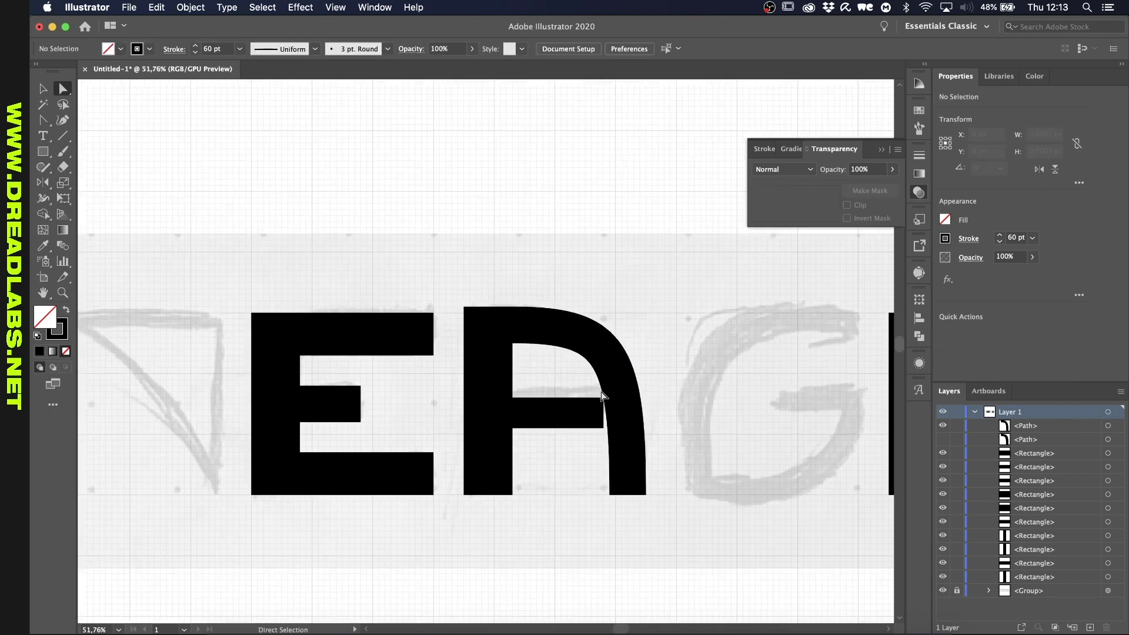
Step: Extend the A's crossbar until it reaches into the right leg
key(v)
click(529, 439)
drag(588, 439, 617, 439)
key(super+shift+a)
Step: Move the stroked arch's lower end up to Y 1370 px and reshape its handles into a rounder curve
scroll(675, 357, up, 1)
scroll(605, 316, up, 2)
key(a)
click(559, 293)
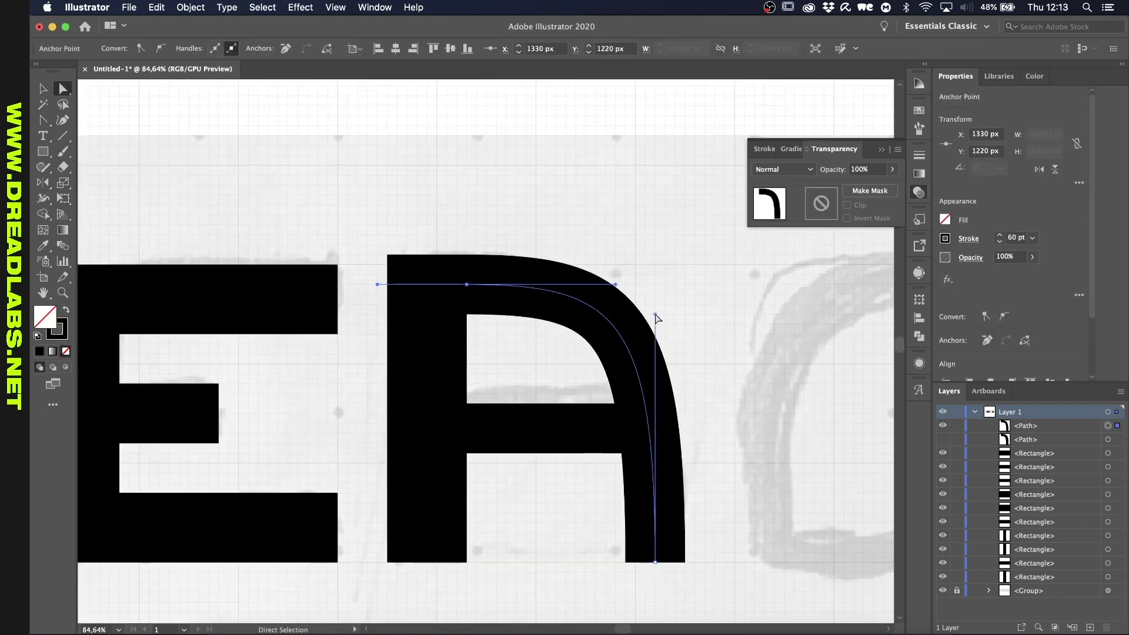
drag(655, 364, 655, 315)
key(Delete)
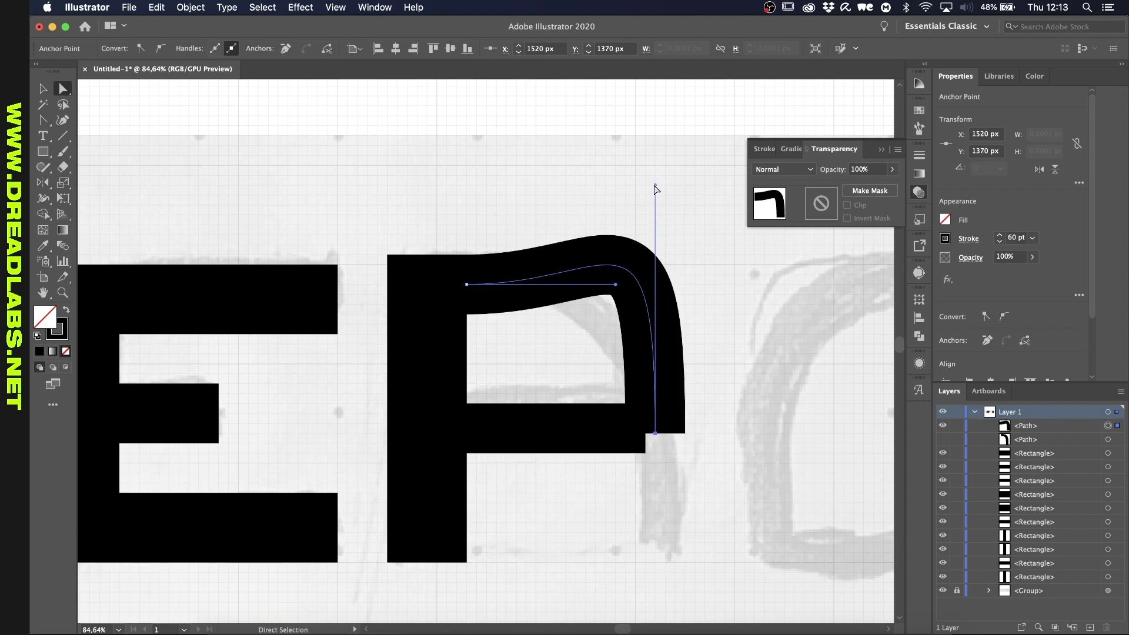
drag(655, 366, 655, 364)
drag(562, 287, 643, 335)
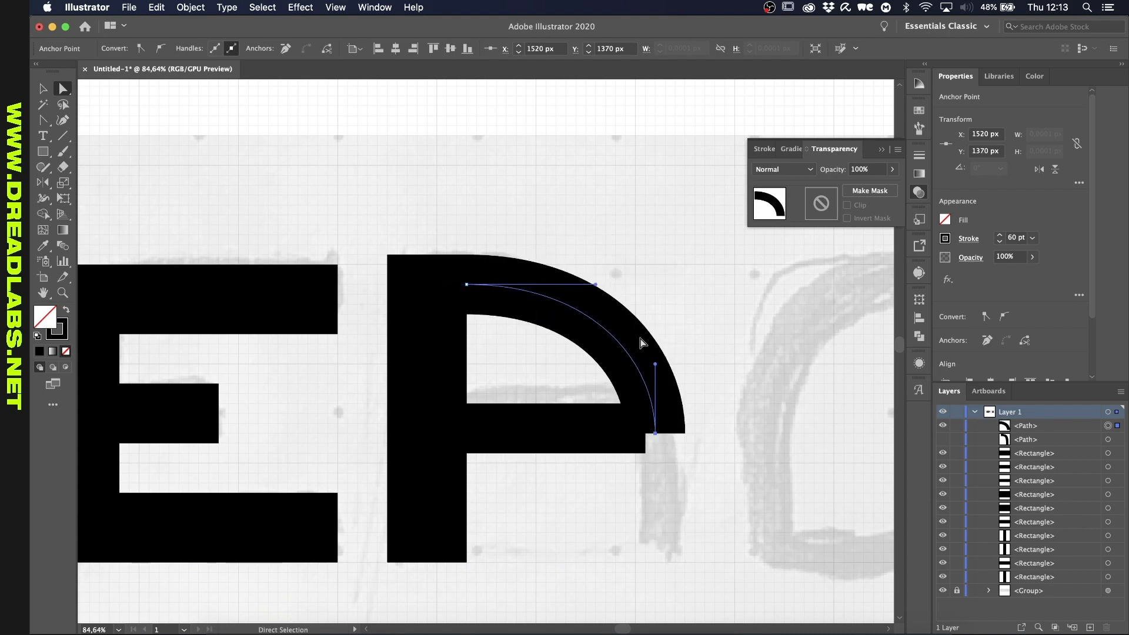
Step: Try replacing the A's stroked arch with a circle 180 px across
key(Delete)
key(l)
drag(468, 298, 600, 532)
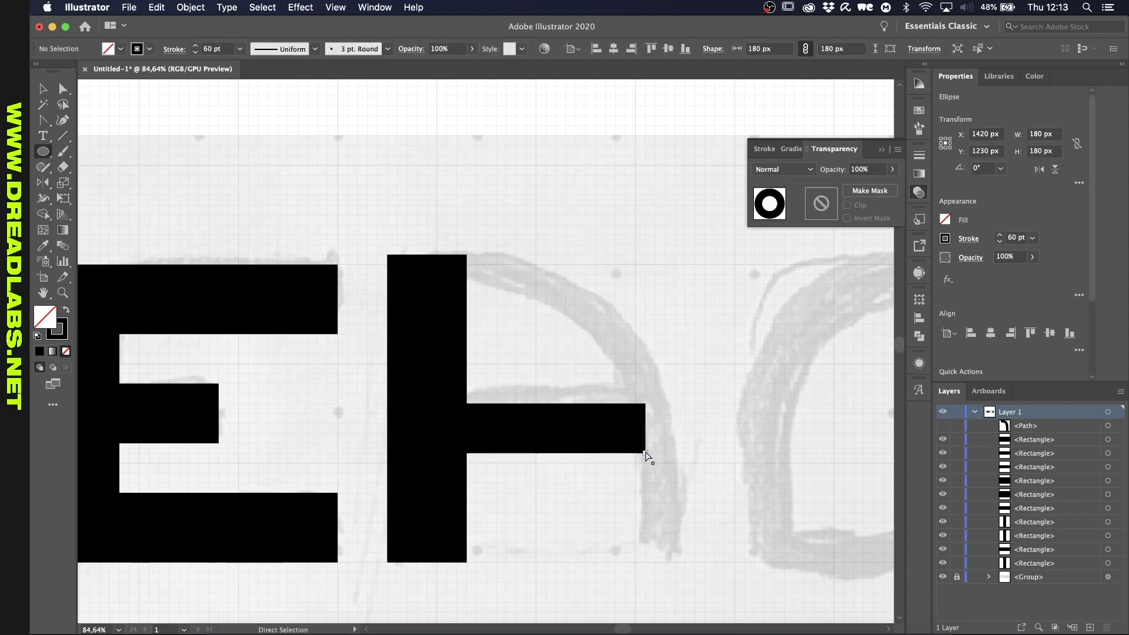
drag(647, 453, 470, 270)
scroll(518, 468, down, 3)
key(super+shift+a)
Step: Draw a 400 px circle with a 60 pt stroke, its topmost point at X 1330 px, Y 1220 px on the stem's inner edge
drag(607, 348, 648, 576)
scroll(617, 479, up, 2)
key(v)
scroll(675, 555, down, 1)
drag(551, 418, 551, 389)
drag(351, 398, 309, 411)
drag(478, 321, 476, 339)
scroll(477, 340, up, 2)
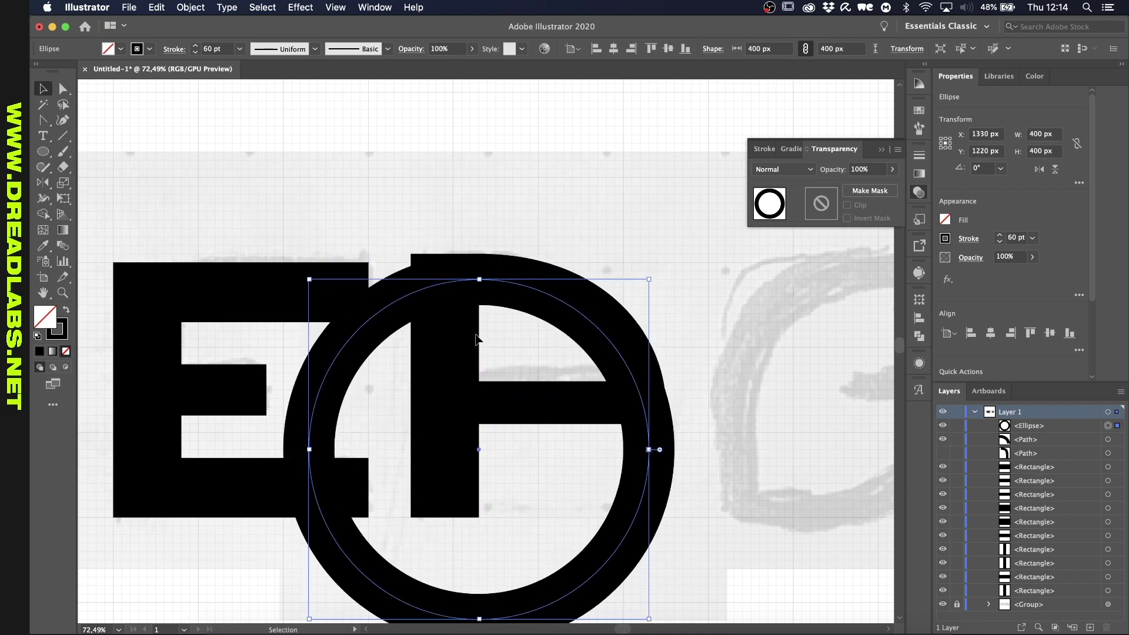
Step: Squash the circle to 400 × 280 px and delete anchors until only its upper-right quarter remains as the A's arch
scroll(681, 383, up, 2)
scroll(681, 382, down, 3)
drag(509, 583, 516, 497)
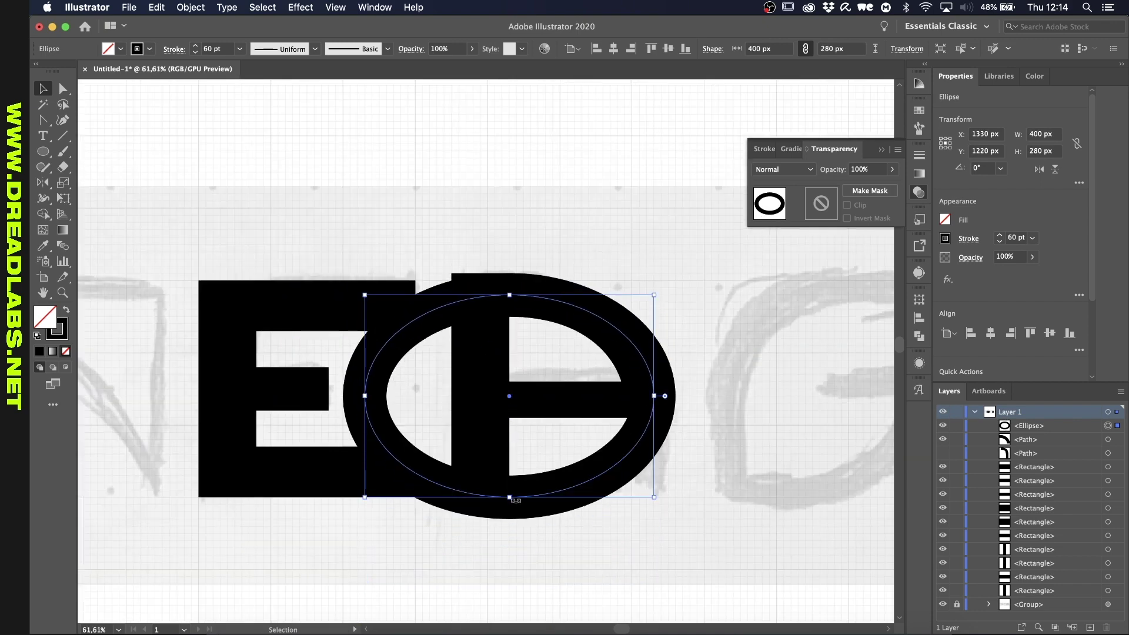
scroll(517, 497, up, 3)
key(a)
click(506, 497)
shift+click(287, 344)
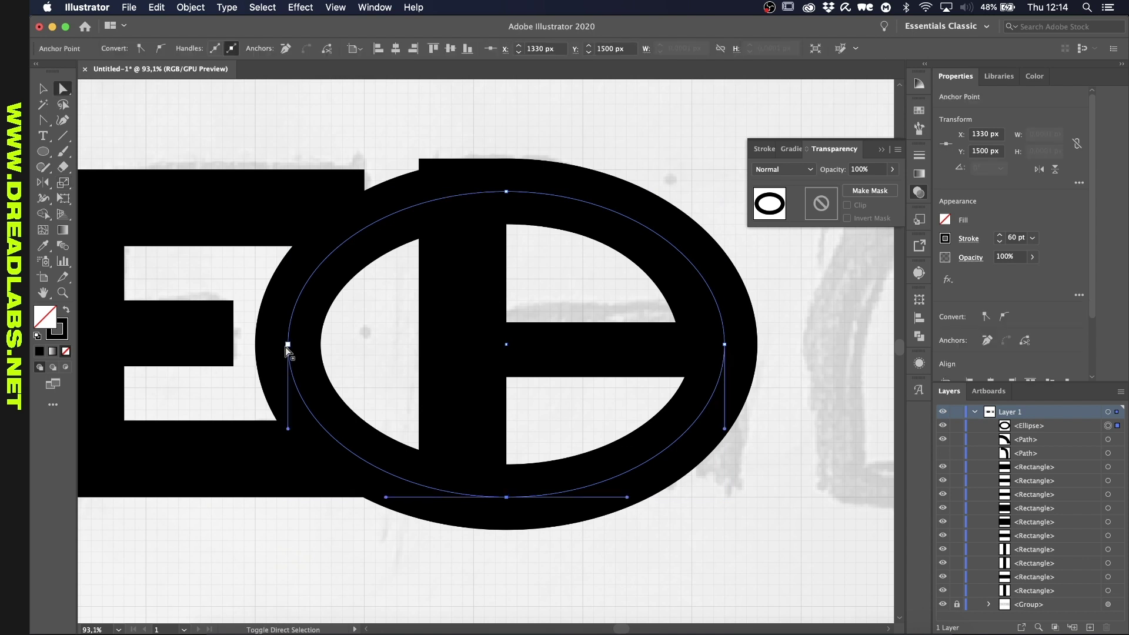
key(Delete)
scroll(731, 388, up, 2)
key(Delete)
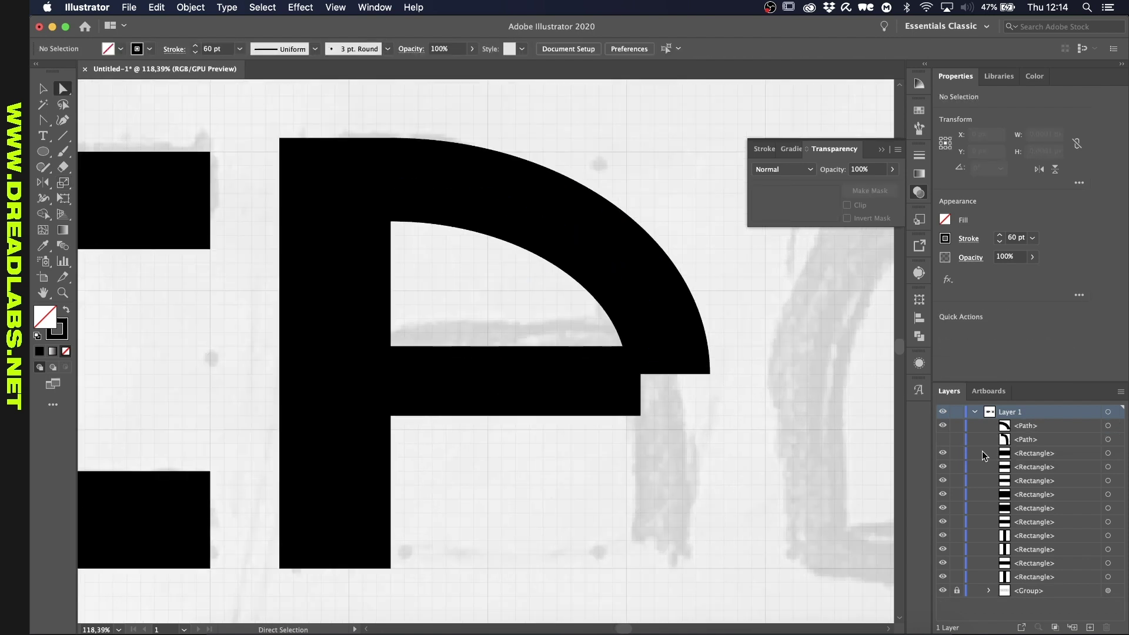
Step: Draw a black-filled 60 × 140 px rectangle as the A's right leg below the arch
drag(626, 568, 710, 380)
key(shift+x)
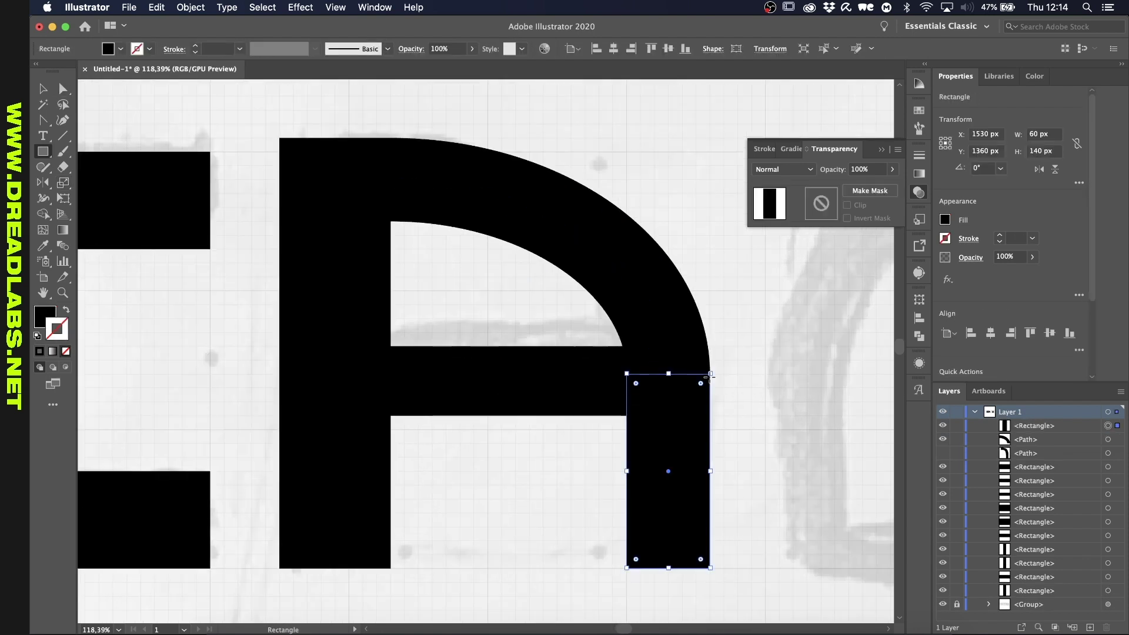
key(v)
key(super+shift+a)
scroll(628, 287, down, 1)
key(a)
Step: Lengthen the vertical handle at the arch's lower end to make its shoulder fuller
click(653, 237)
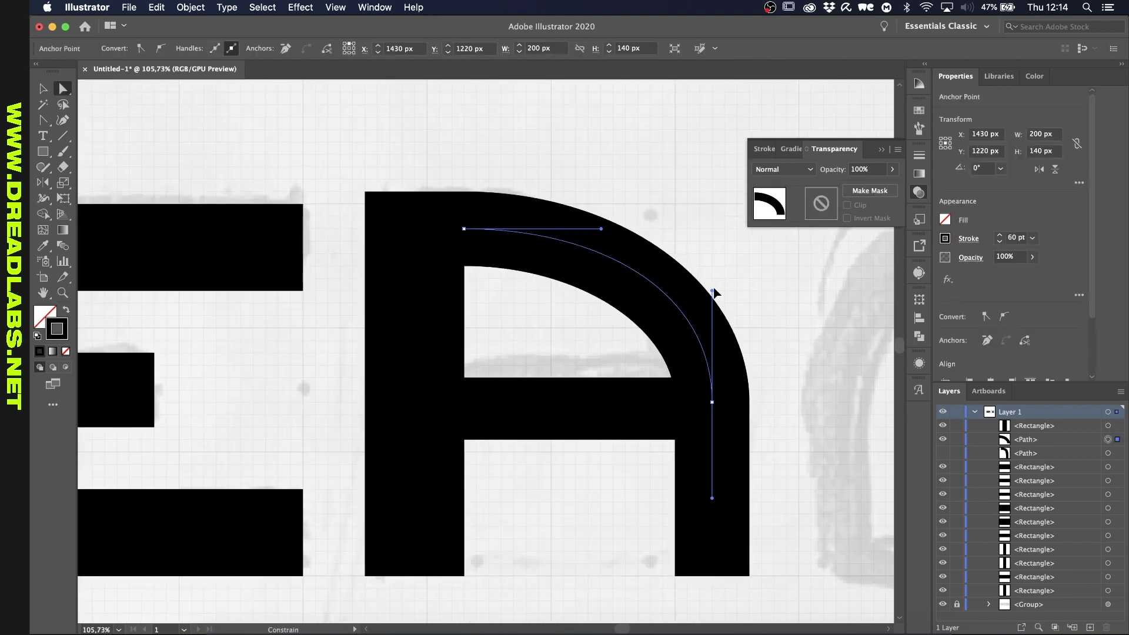
scroll(609, 296, down, 5)
scroll(609, 297, up, 4)
Step: Undo the handle, leg and quarter-ellipse edits back to the full 400 px circle
key(super+z)
key(super+z)
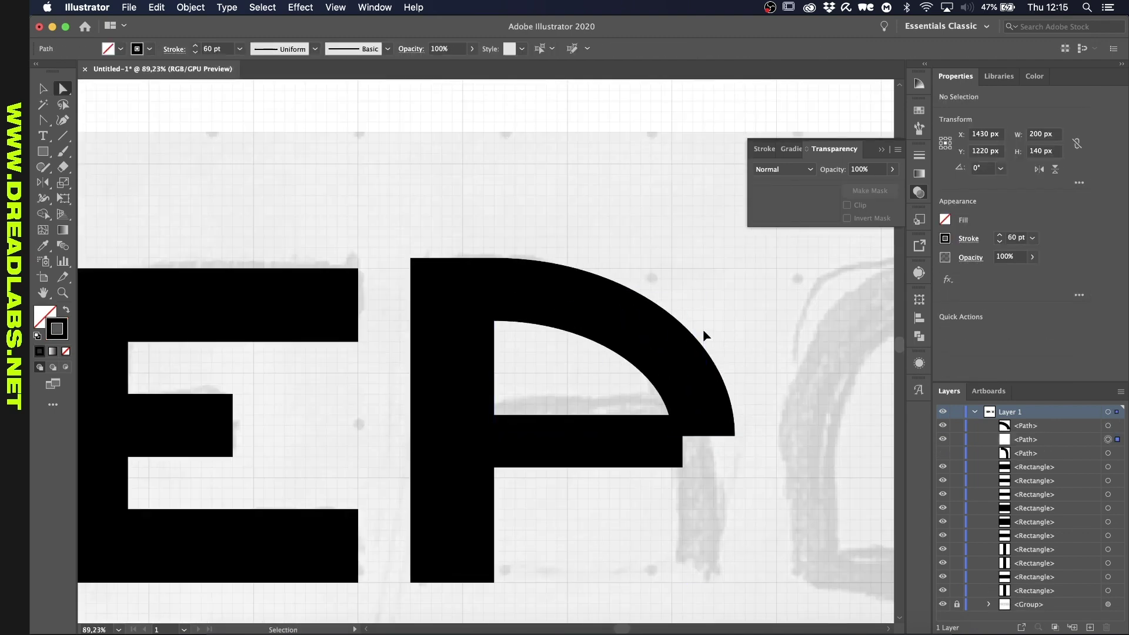
key(super+z)
key(super+z)
key(super+z)
key(super+z)
Step: Delete the A's crossbar and set the circle's opacity to 40%
key(v)
scroll(698, 461, down, 1)
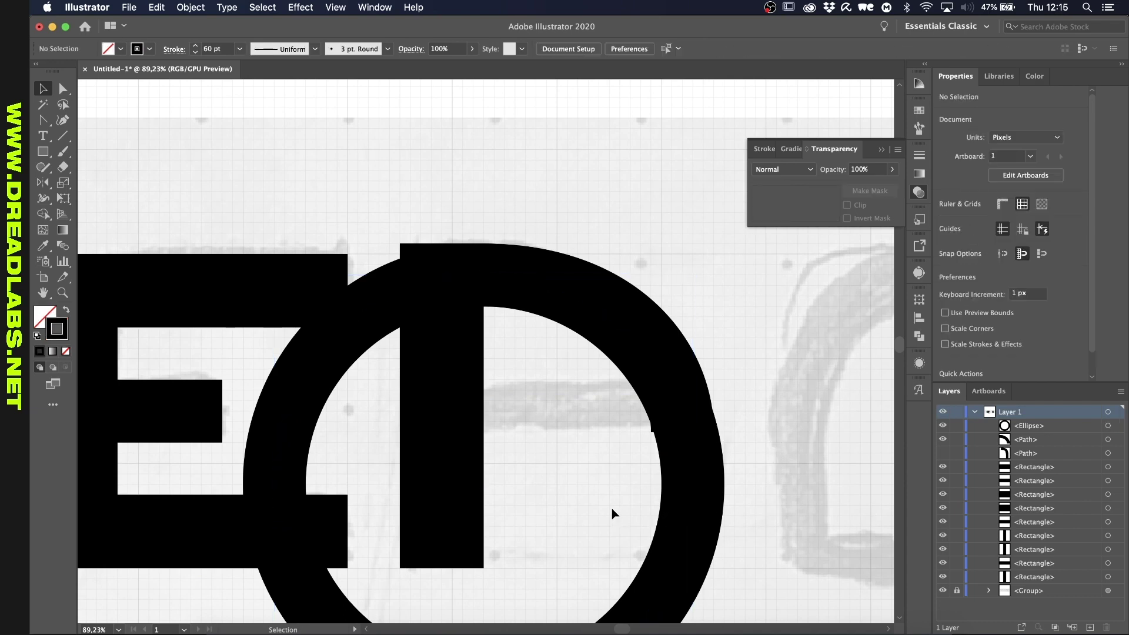
scroll(611, 508, up, 1)
click(629, 504)
scroll(598, 486, down, 2)
scroll(598, 486, up, 1)
click(582, 503)
key(4)
scroll(631, 486, up, 1)
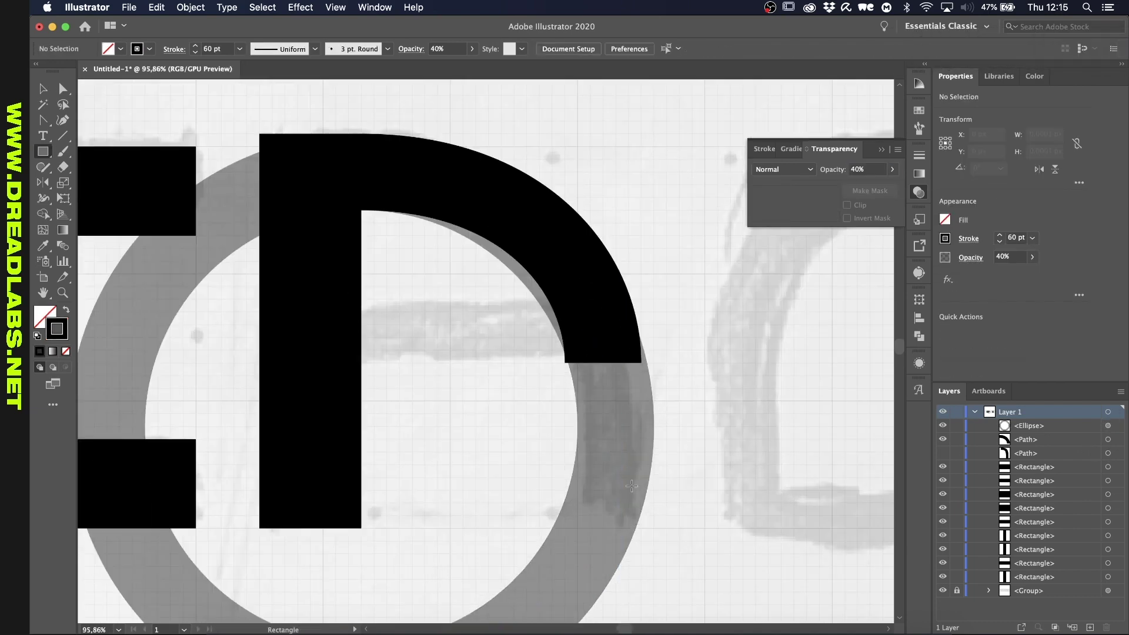
Step: Draw a 60 × 80 px black rectangle for the A's right leg, from the circle's widest point down to the baseline
key(m)
drag(578, 427, 653, 529)
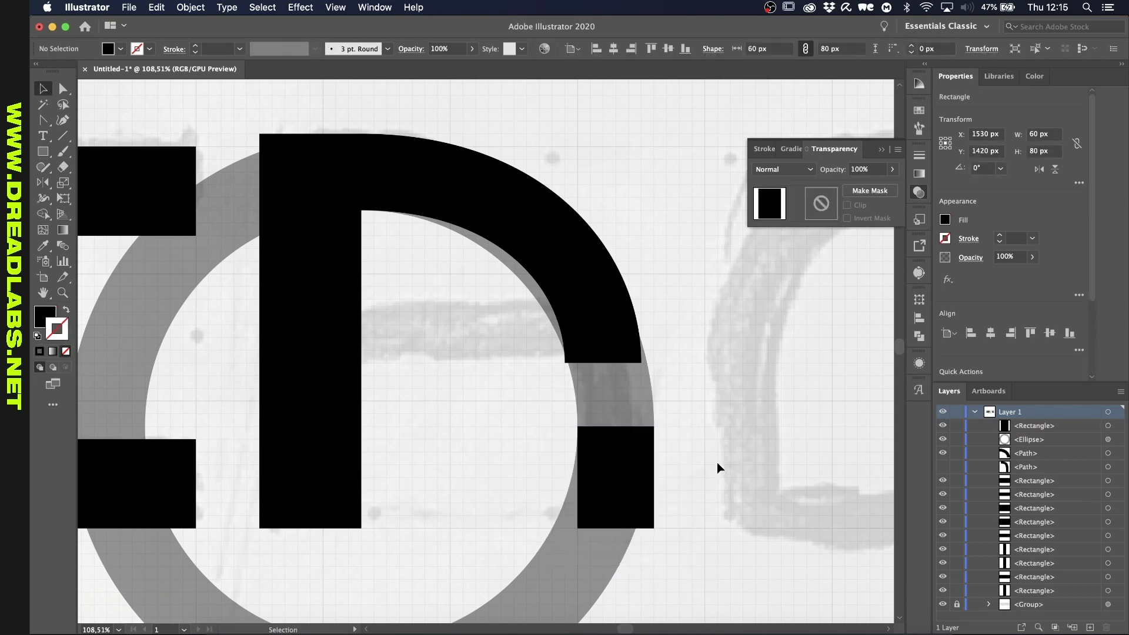
scroll(717, 462, down, 2)
Step: Reduce the circle to its upper-right quarter at 100% opacity and delete the A's old arch paths
key(a)
click(504, 599)
key(Delete)
scroll(590, 488, up, 2)
key(v)
key(0)
key(super+shift+a)
click(1040, 451)
key(Delete)
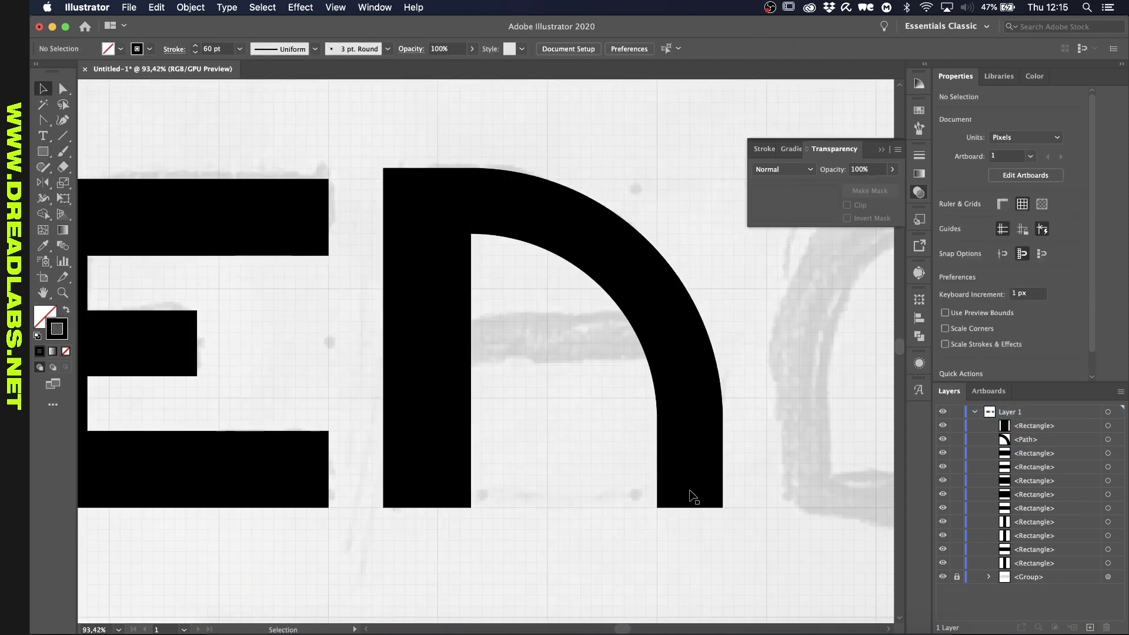
Step: Draw a black-filled crossbar 170 × 40 px between the A's stem and right leg
scroll(612, 428, down, 2)
scroll(612, 429, up, 3)
key(m)
mouse_move(665, 405)
mouse_down()
mouse_move(525, 407)
mouse_move(444, 457)
mouse_up()
key(shift+x)
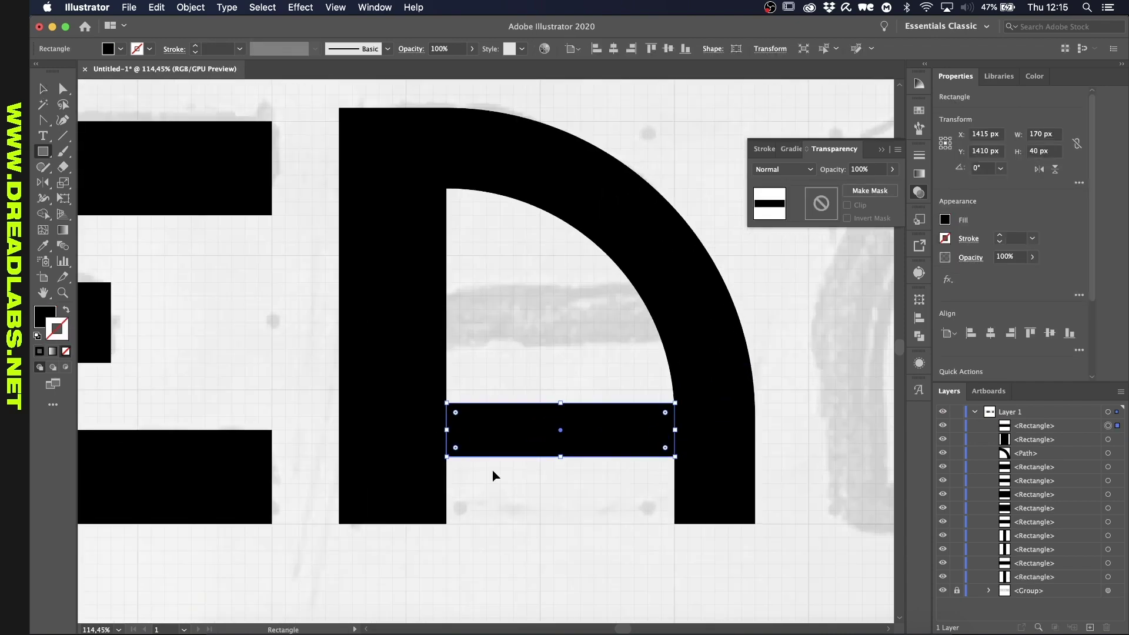
Step: Move the A's crossbar up to Y 1370 px and raise its top edge until it matches the leg's thickness
key(v)
scroll(546, 499, down, 3)
scroll(529, 449, up, 2)
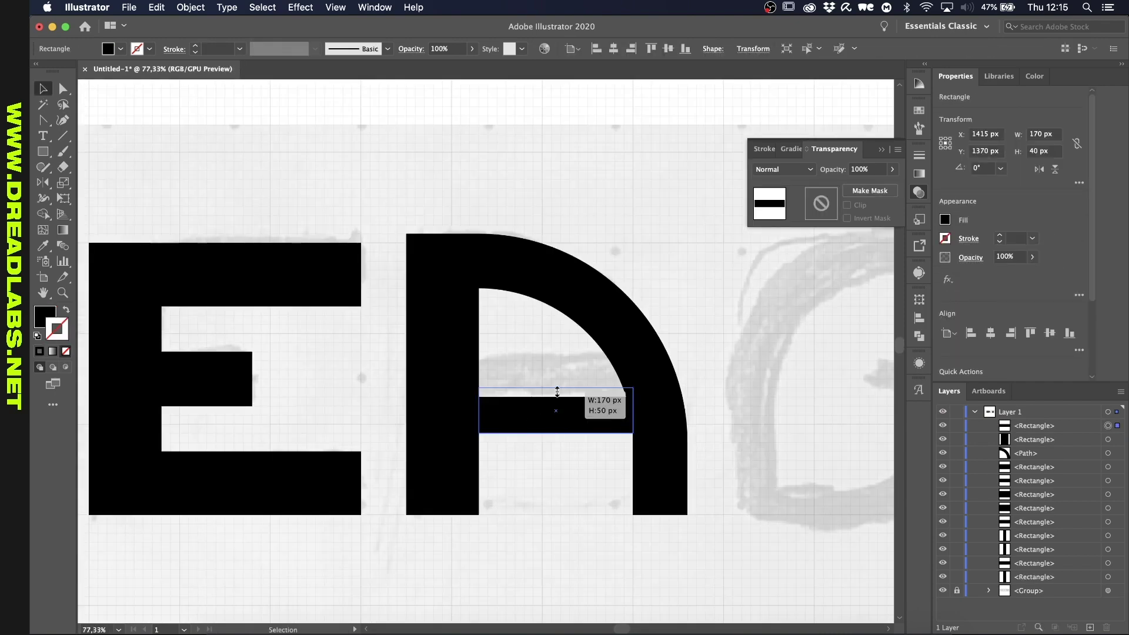
drag(557, 394, 557, 379)
scroll(545, 461, down, 3)
scroll(545, 461, up, 3)
Step: Tighten the A's arch curve and extend its ends with straight segments that join the stem and right leg
click(599, 390)
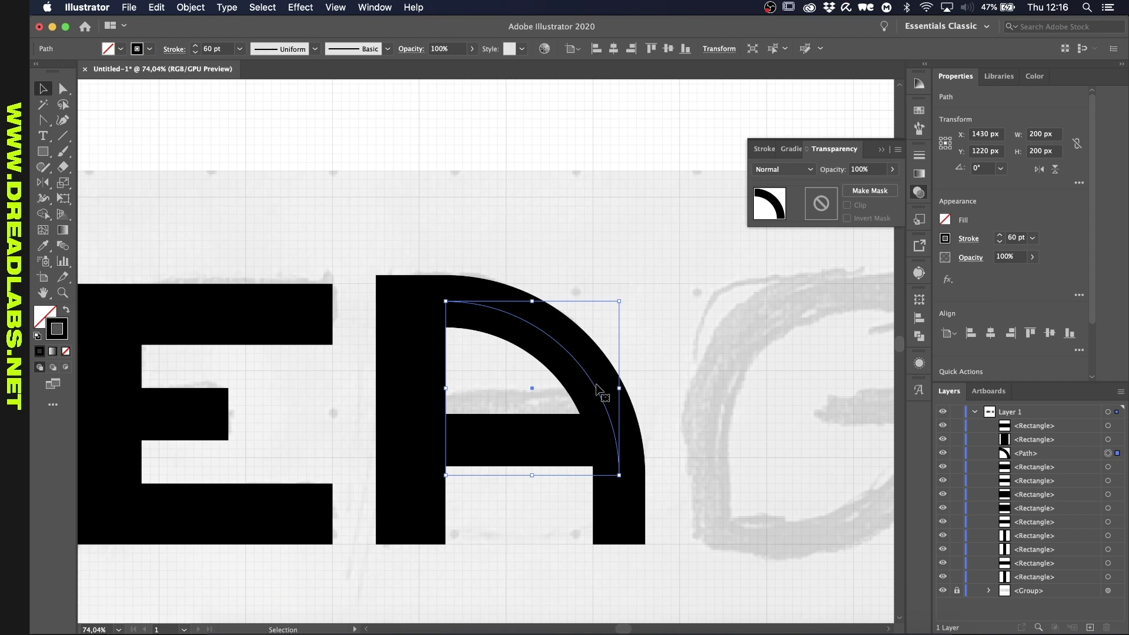
scroll(598, 389, up, 3)
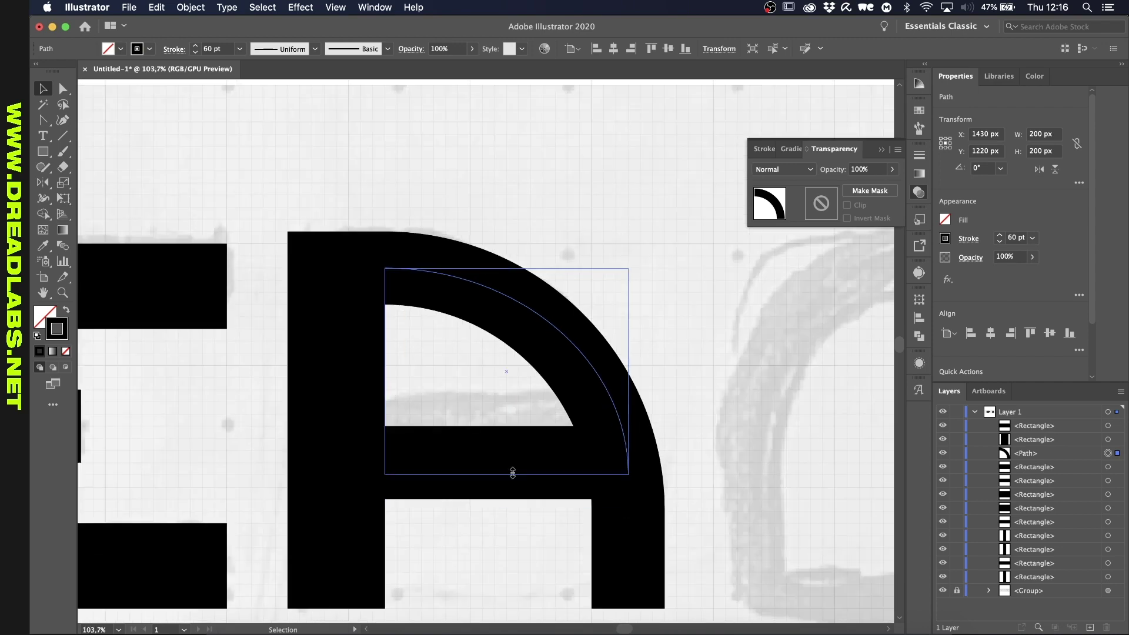
key(a)
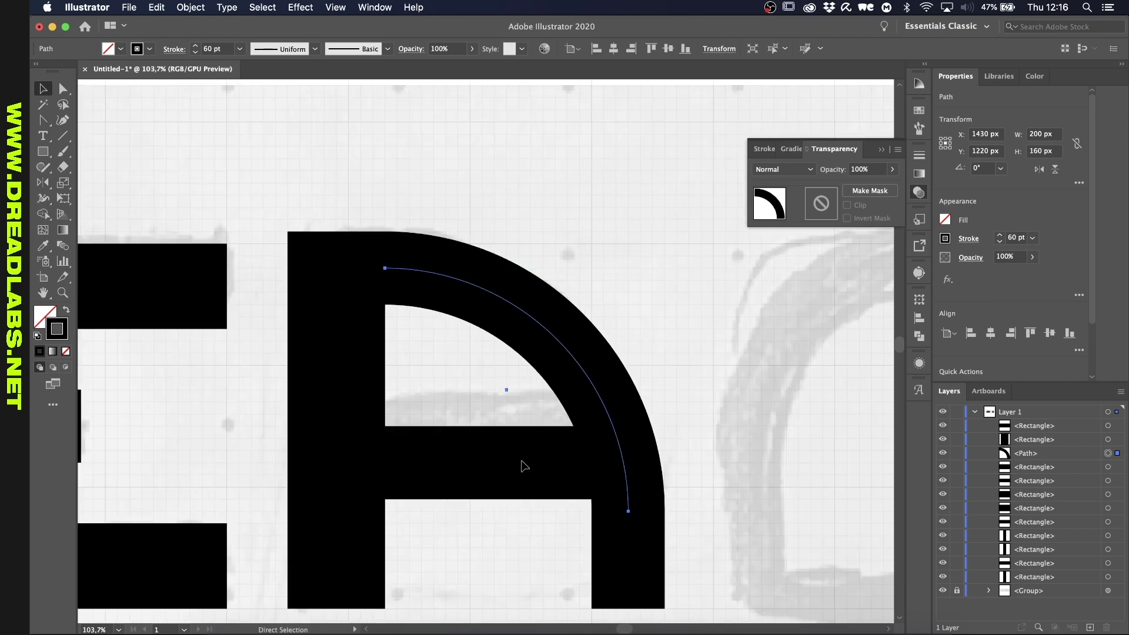
drag(385, 514, 384, 466)
click(456, 396)
key(p)
click(384, 268)
scroll(630, 468, down, 3)
key(v)
scroll(745, 467, up, 1)
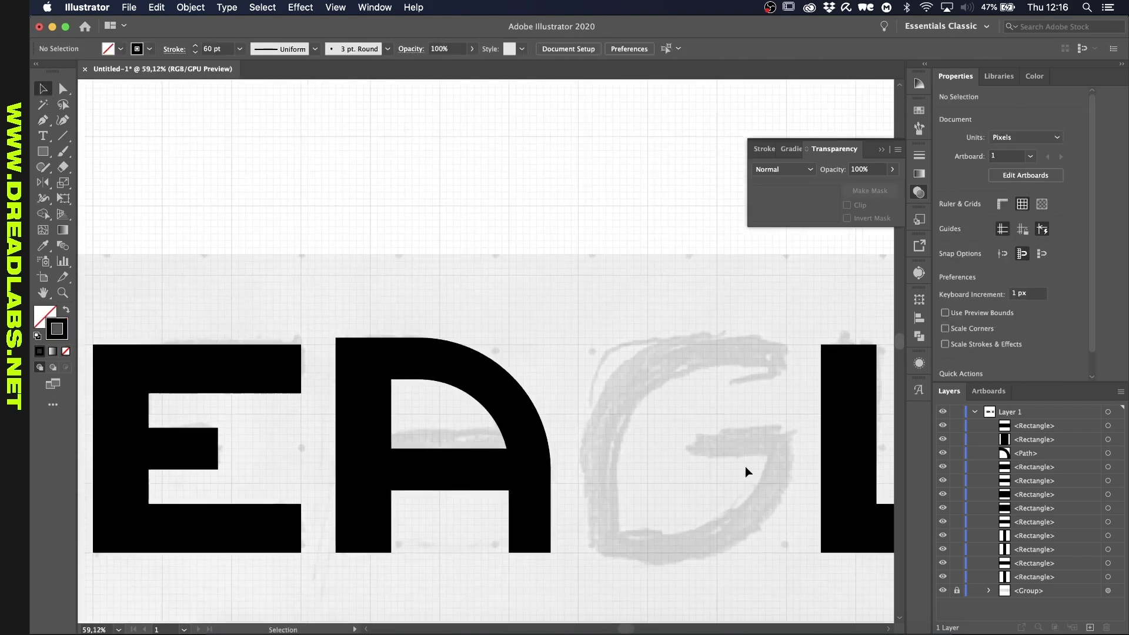
Step: Copy the A's arch onto the sketched G, mirror it horizontally and place it at X 1730 px, Y 1220 px
scroll(442, 383, up, 1)
drag(788, 368, 788, 369)
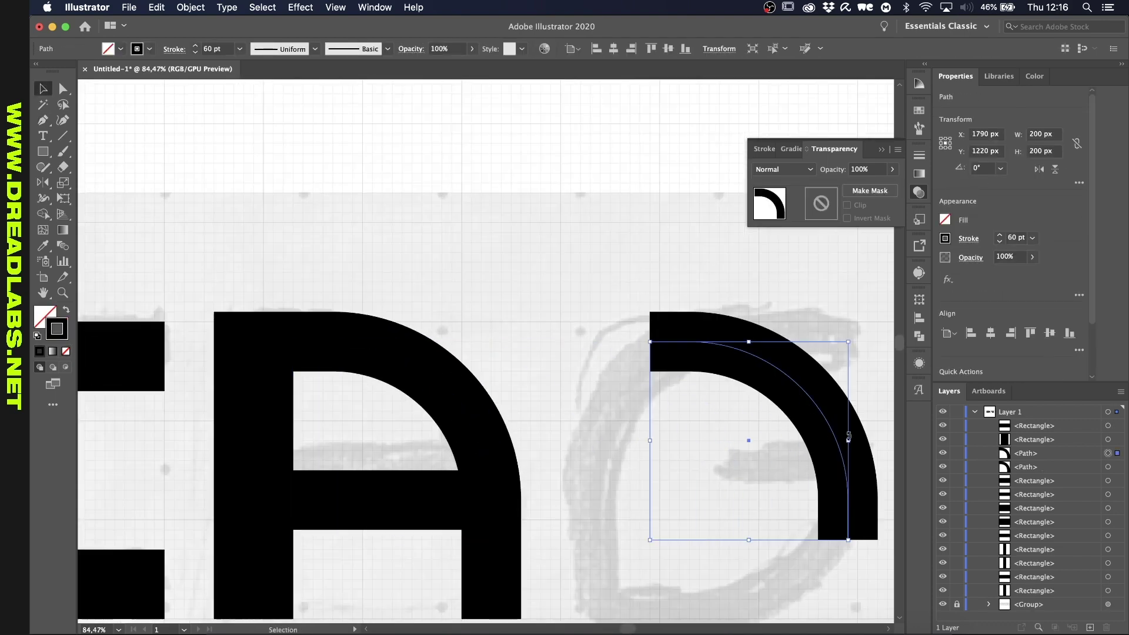
drag(650, 450, 848, 450)
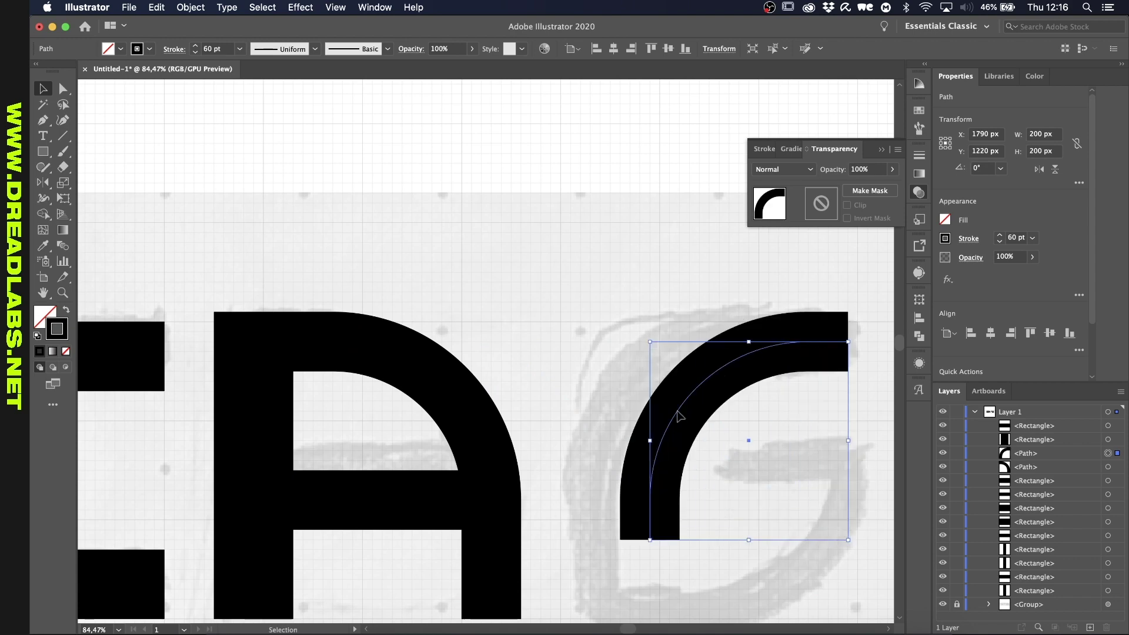
drag(711, 406, 687, 408)
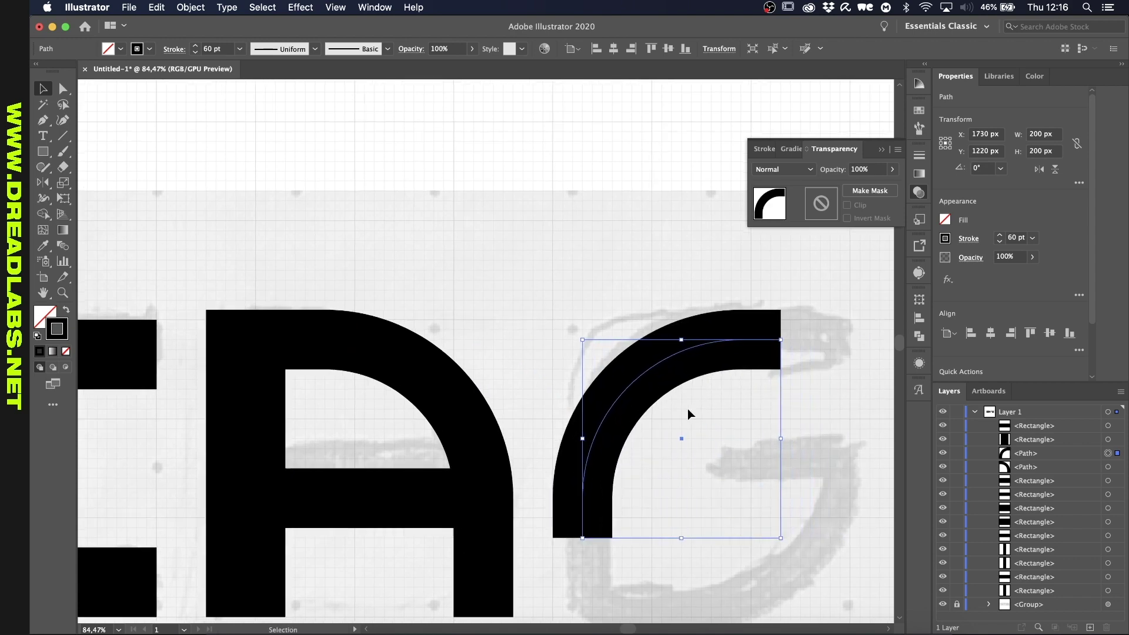
Step: Copy the G's upper curve, rotate it 180° and place it at X 1800 px as the G's lower-right curve
scroll(687, 408, down, 2)
scroll(687, 408, right, 3)
drag(605, 537, 835, 406)
drag(775, 566, 719, 525)
Step: Remove the straight upper end of the G's lower-right curve so it measures 200 × 160 px
key(a)
drag(753, 404, 784, 341)
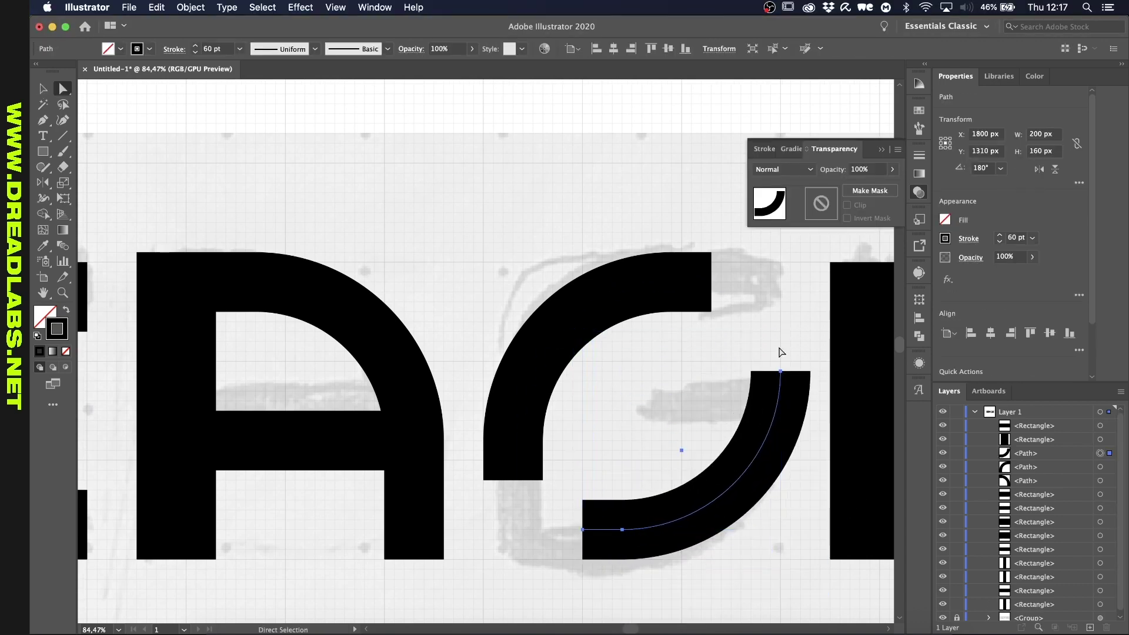
scroll(556, 506, down, 2)
scroll(558, 504, up, 1)
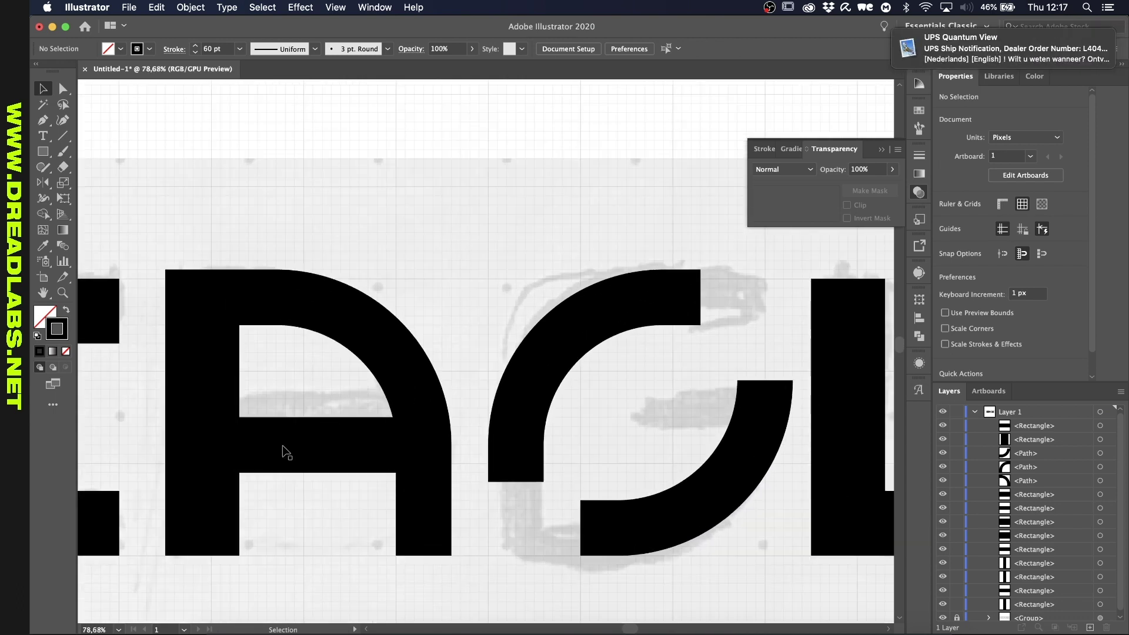
Step: Copy the A's crossbar onto the G and align it with the end of the G's lower-right curve
drag(280, 473, 598, 449)
click(657, 496)
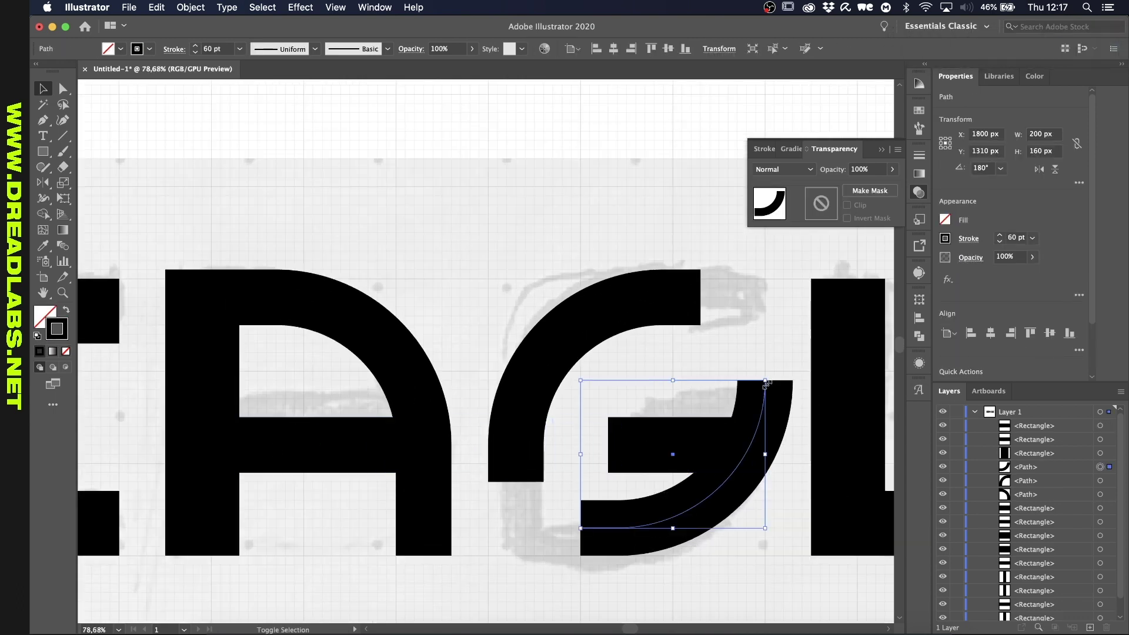
drag(717, 435, 698, 446)
Step: Extend the G's upper curve with straight segments down to the baseline and across to X 1760 px, joining the lower-right curve
scroll(591, 472, up, 2)
key(p)
click(523, 433)
click(524, 493)
click(677, 494)
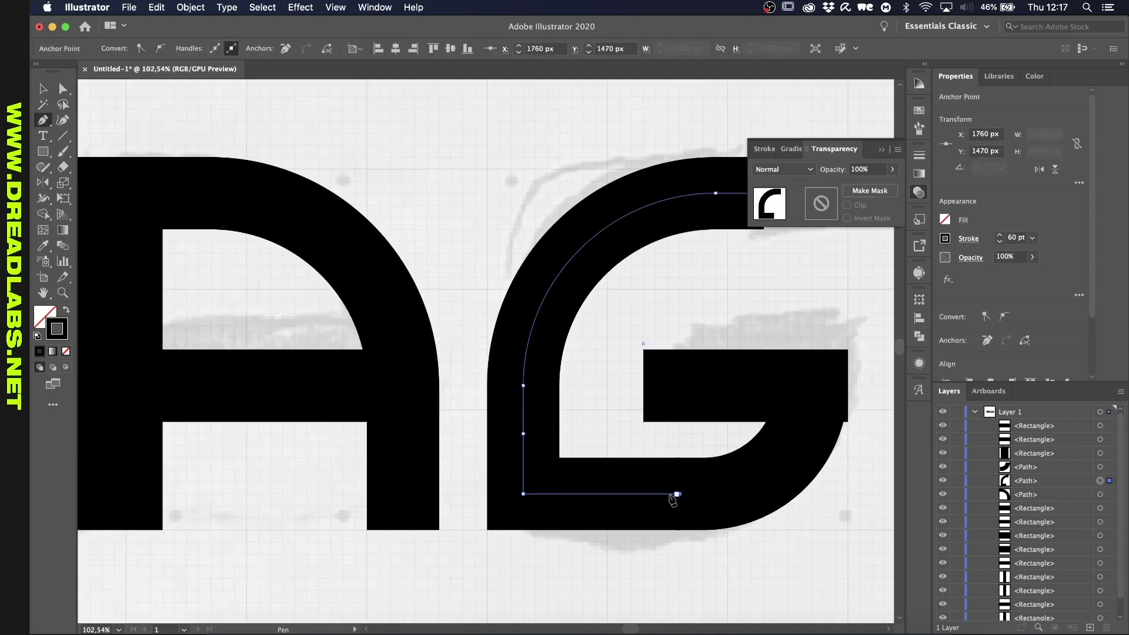
key(super+shift+a)
Step: Extend the G's upper arm until it lines up with the right end of the crossbar
scroll(592, 541, down, 3)
scroll(688, 403, up, 3)
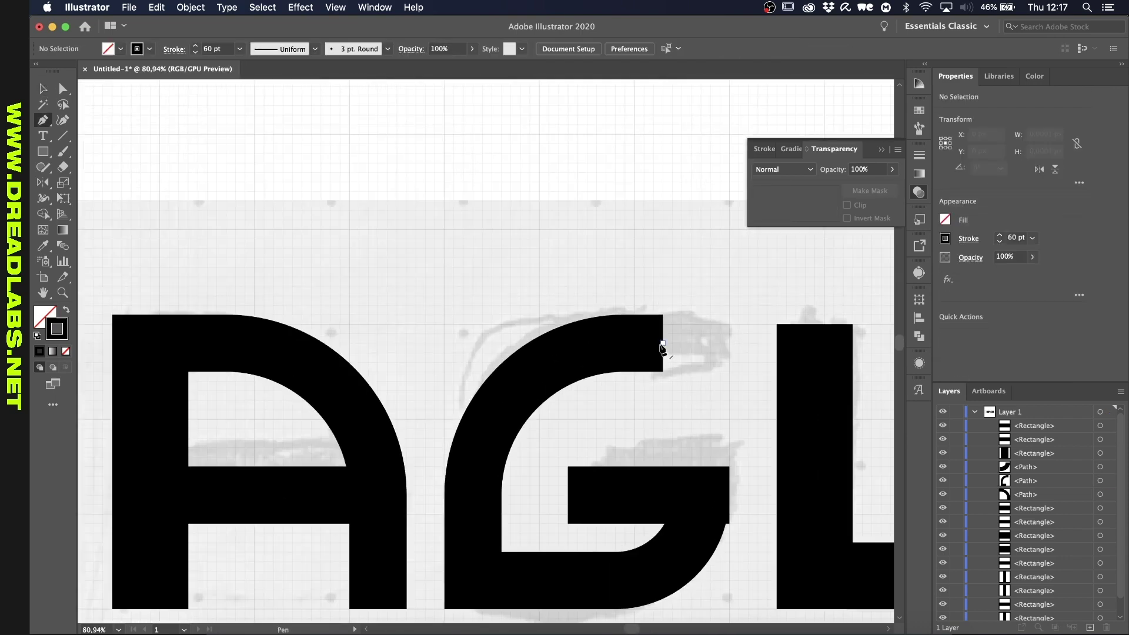
key(a)
click(663, 344)
scroll(682, 348, up, 5)
click(568, 342)
click(624, 343)
key(Delete)
key(super+z)
scroll(529, 385, down, 5)
Step: Reduce the A and G crossbars together to 50 px high by raising their lower edges
key(v)
click(375, 440)
shift+click(496, 448)
click(549, 468)
scroll(549, 469, down, 4)
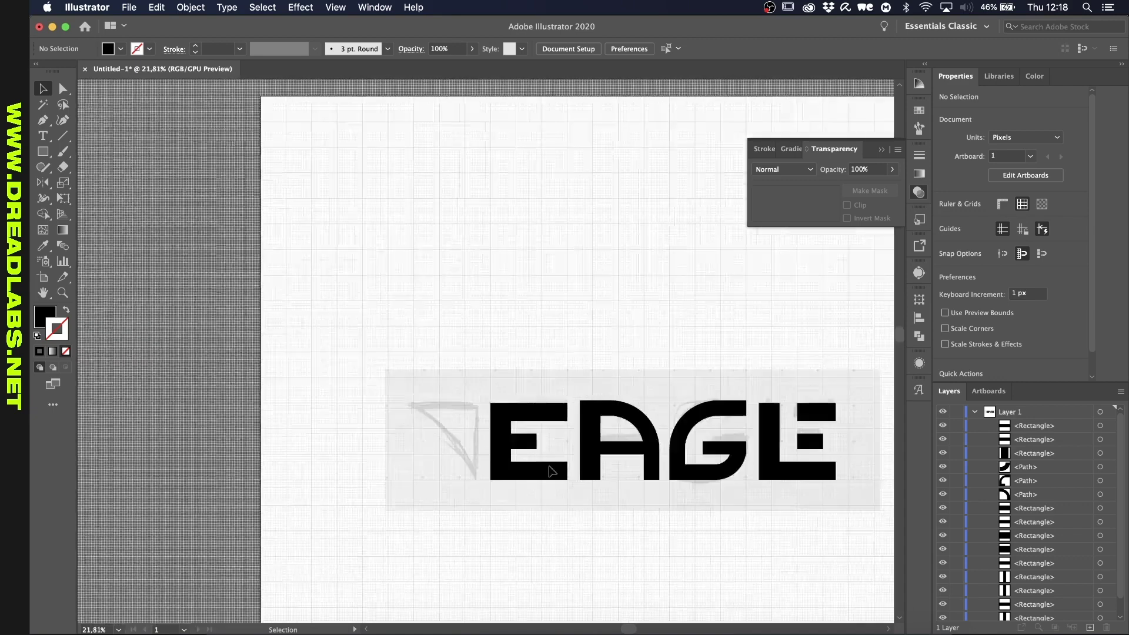
Step: Copy the A's arch onto the sketched shape before the first E and trim its straight ends to leave a 160 × 160 px curve
scroll(681, 406, up, 3)
mouse_move(681, 406)
mouse_down()
mouse_move(365, 441)
mouse_move(307, 422)
mouse_move(307, 459)
mouse_up()
scroll(280, 399, up, 1)
key(a)
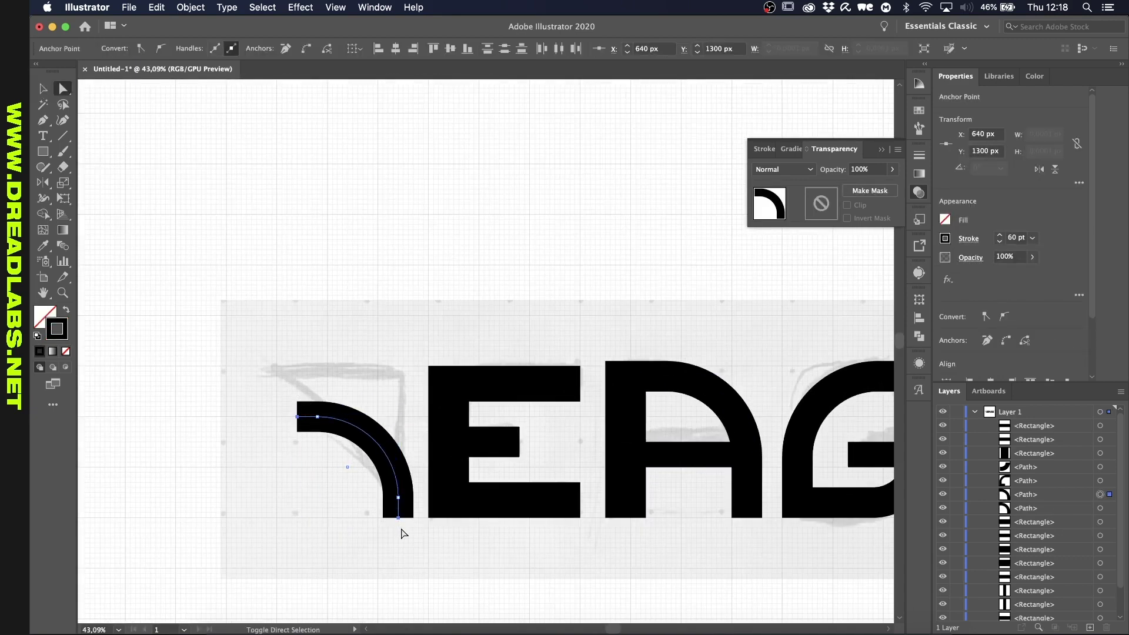
scroll(402, 533, up, 3)
key(v)
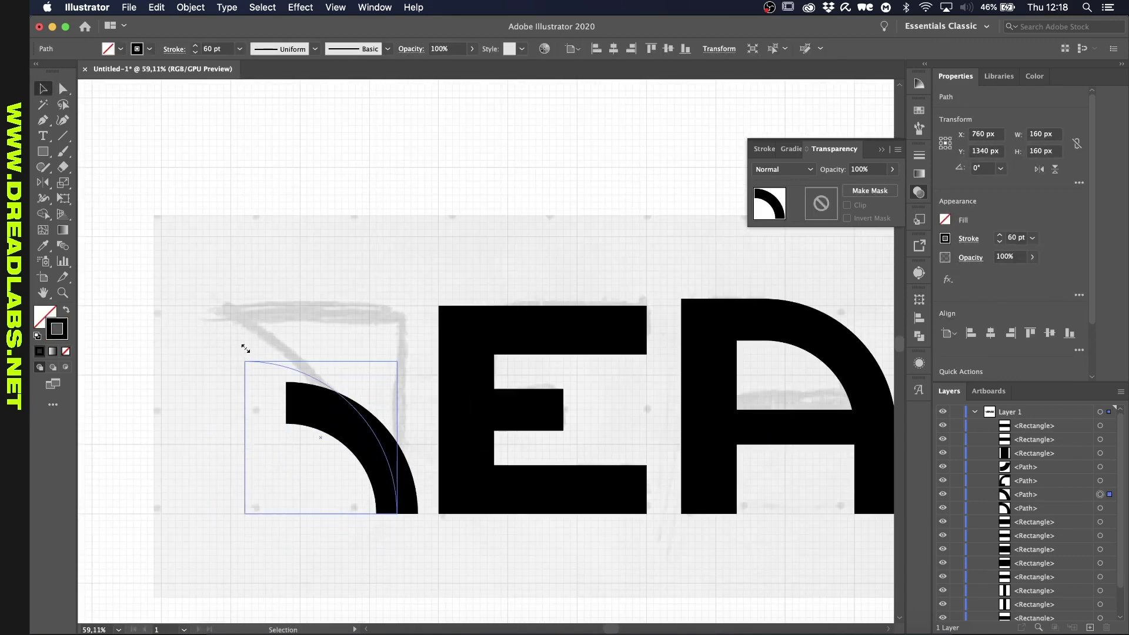
Step: Scale the curve up to the sketched top-left point and close it with straight segments through a corner at X 840 px, Y 1230 px
mouse_move(226, 310)
mouse_down()
mouse_move(219, 323)
mouse_move(209, 306)
mouse_up()
click(298, 297)
key(p)
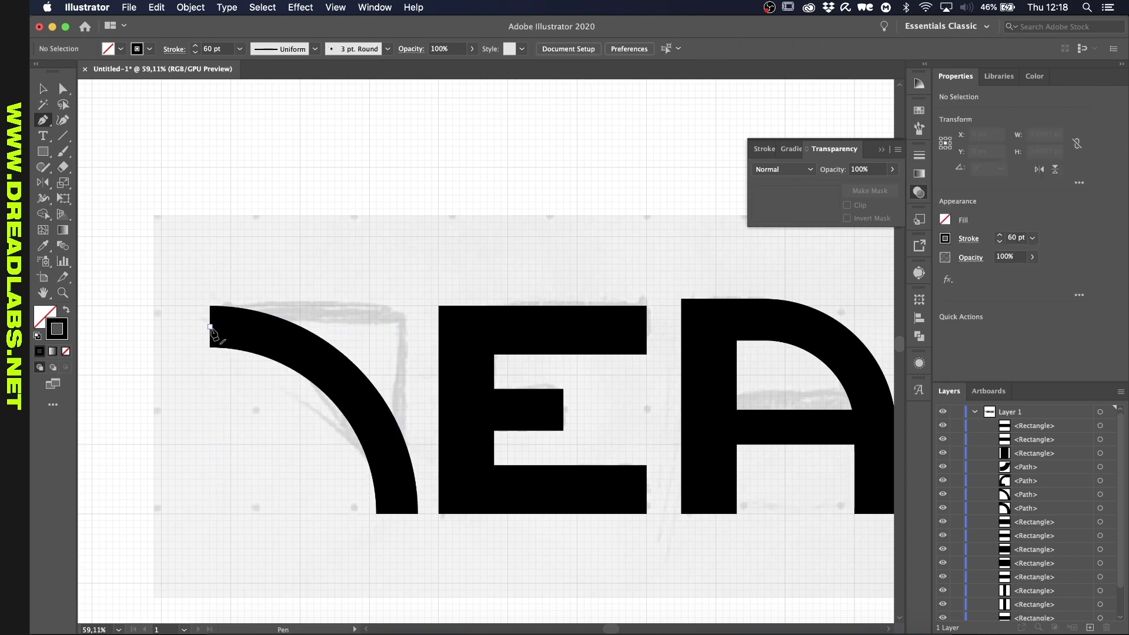
click(209, 326)
click(403, 326)
click(398, 513)
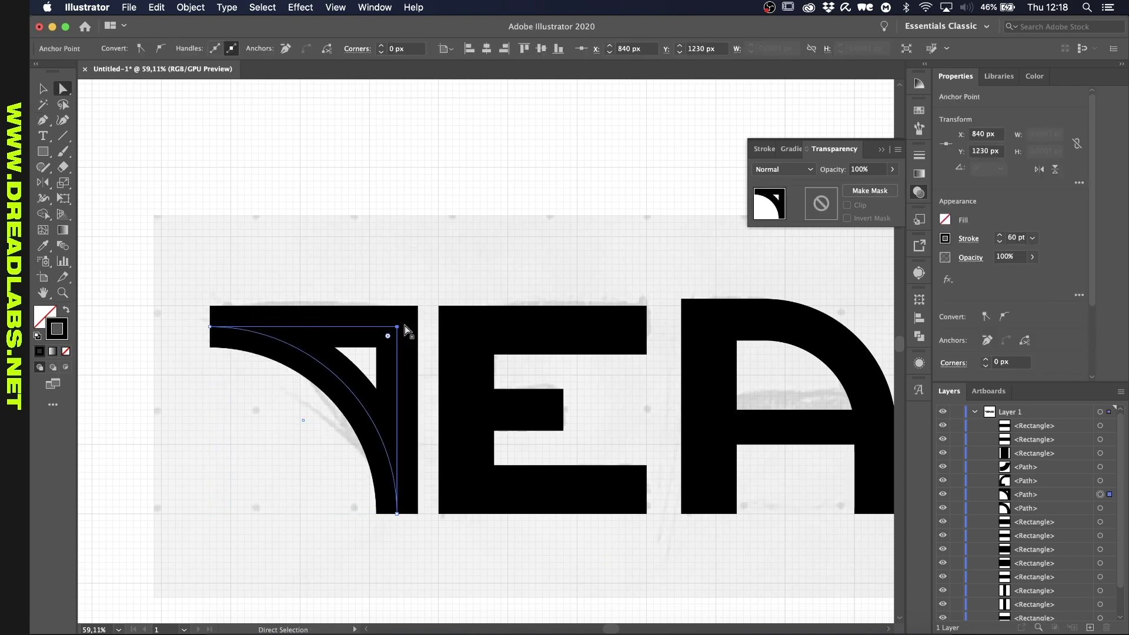
key(a)
key(super+shift+a)
Step: Replace the first E's middle bar with a shorter-height bar aligned to the A's crossbar
scroll(288, 468, down, 3)
key(v)
scroll(358, 501, down, 1)
scroll(358, 501, up, 5)
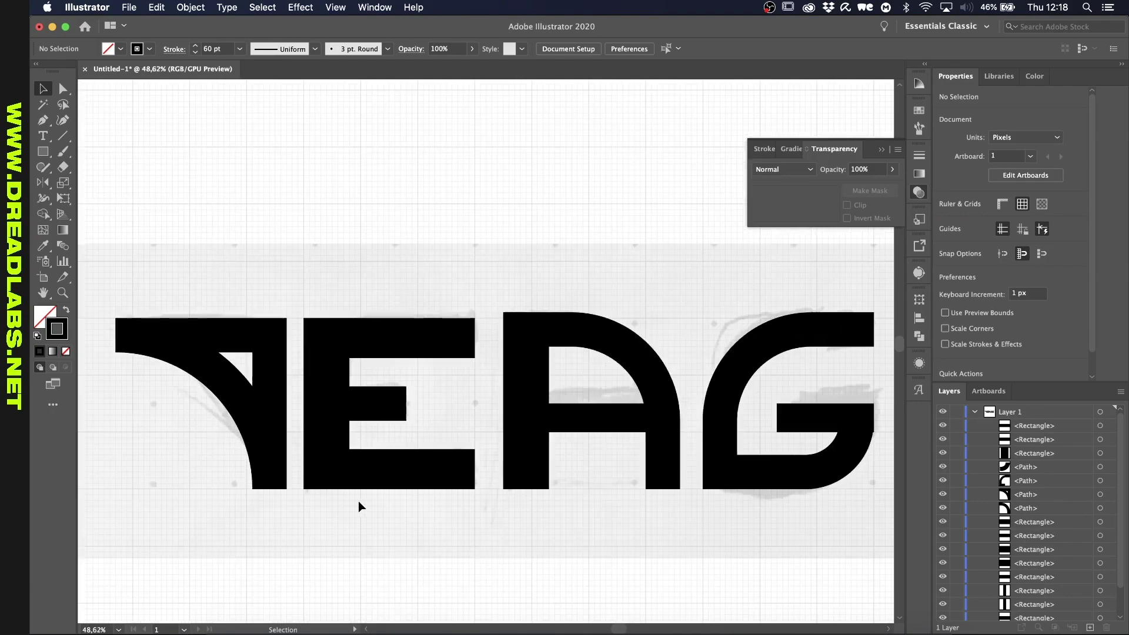
click(306, 406)
drag(351, 411, 327, 404)
Step: Replace the last E's middle bar with a copy of the new bar, level with the other crossbars
scroll(305, 374, down, 2)
scroll(327, 404, down, 2)
scroll(327, 404, up, 1)
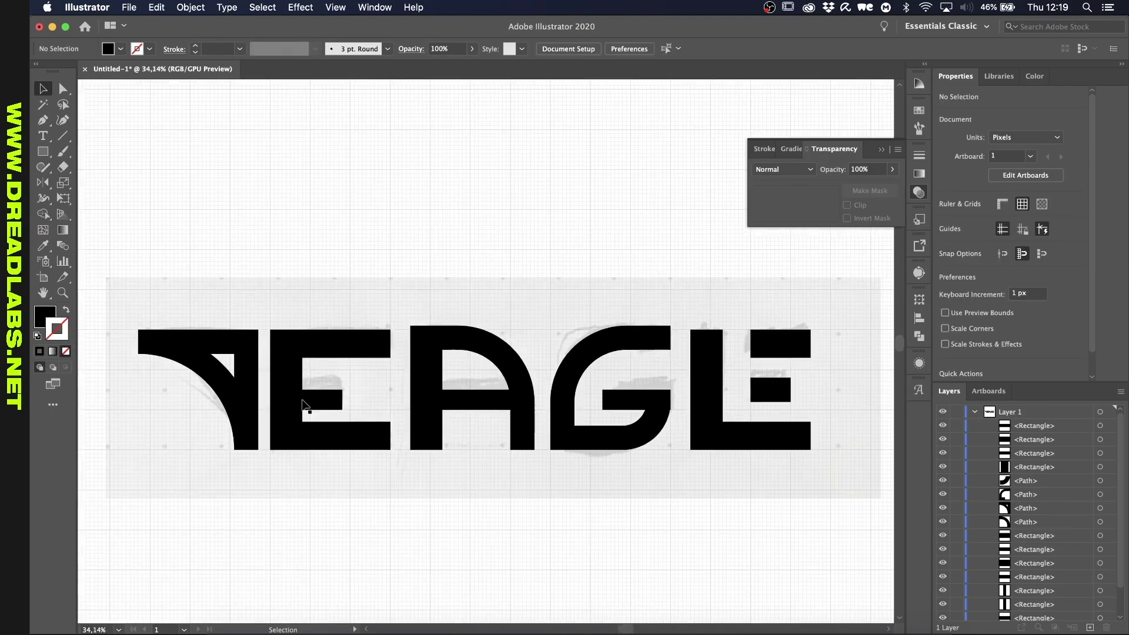
click(763, 383)
scroll(762, 382, down, 2)
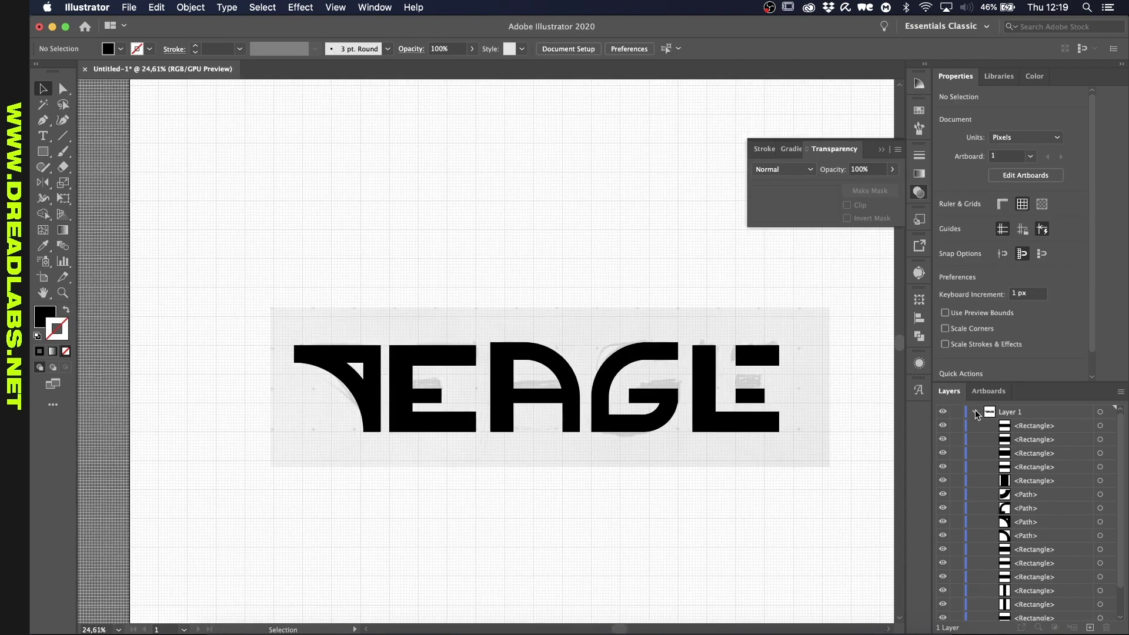
Step: Hide the locked sketch group so only the black lettering is shown
scroll(698, 441, up, 2)
scroll(994, 474, down, 2)
click(943, 613)
scroll(672, 537, down, 2)
scroll(674, 539, up, 1)
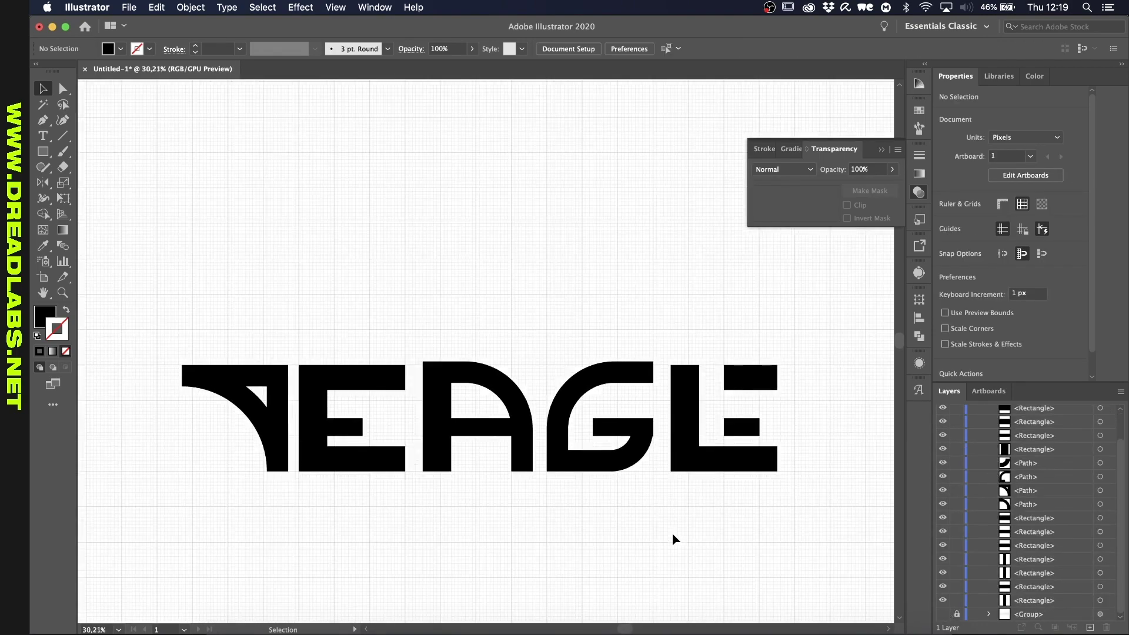
Step: Raise the top edges of all the E, A and G crossbars together to match the curves' stroke thickness
scroll(467, 427, up, 3)
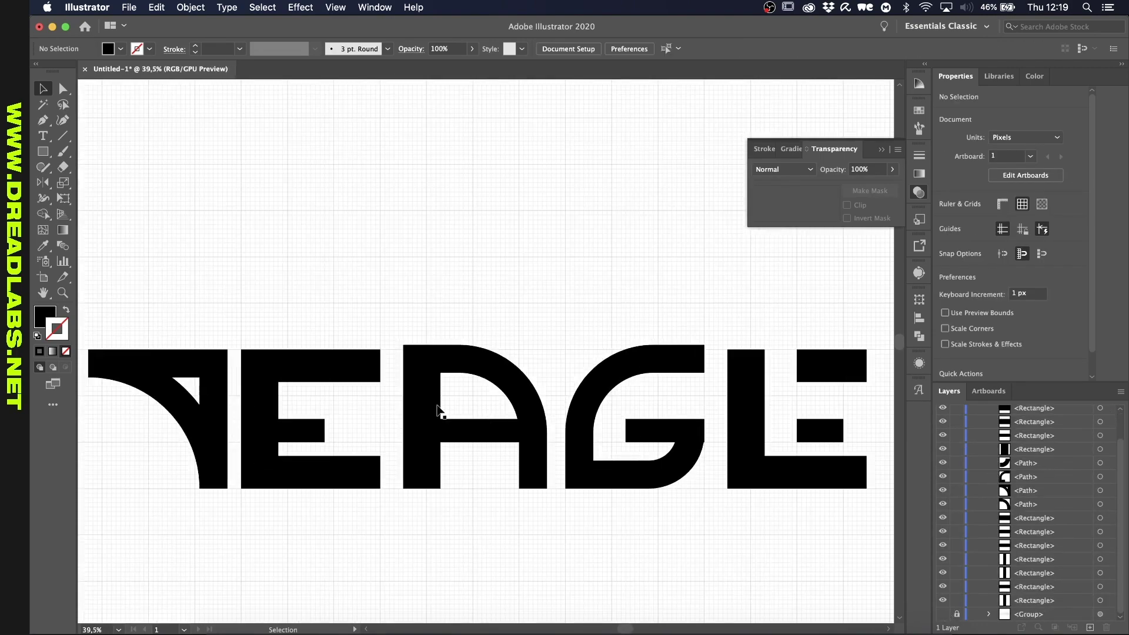
click(438, 410)
shift+click(304, 431)
shift+click(820, 430)
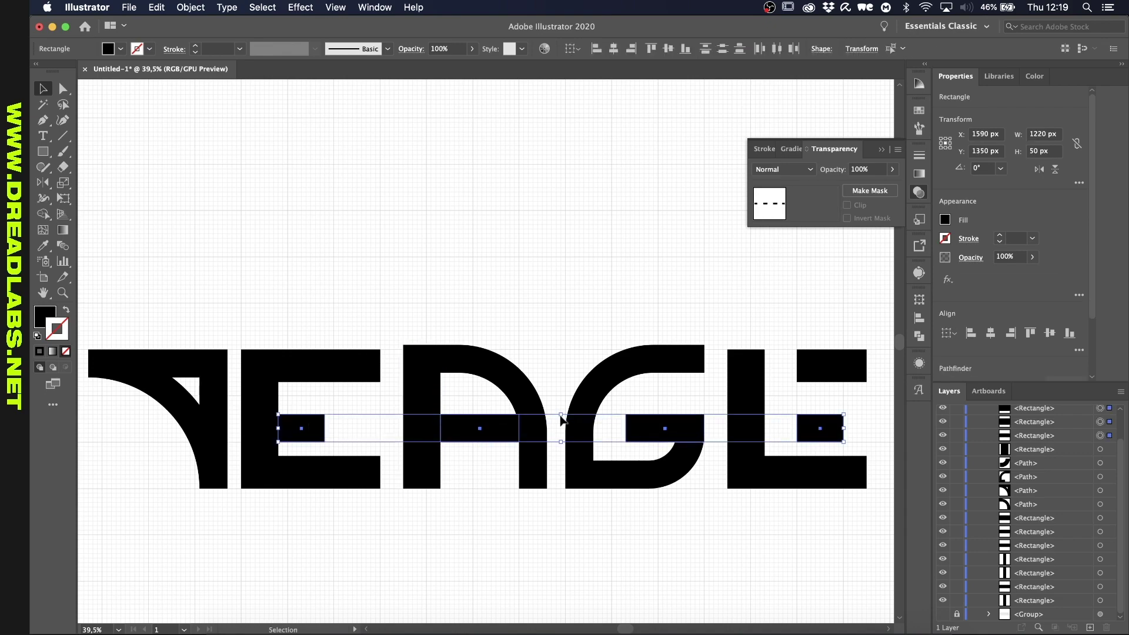
Step: Widen the rectangle of the A's right leg inward to 70 px
click(535, 465)
scroll(562, 419, down, 1)
scroll(533, 460, up, 3)
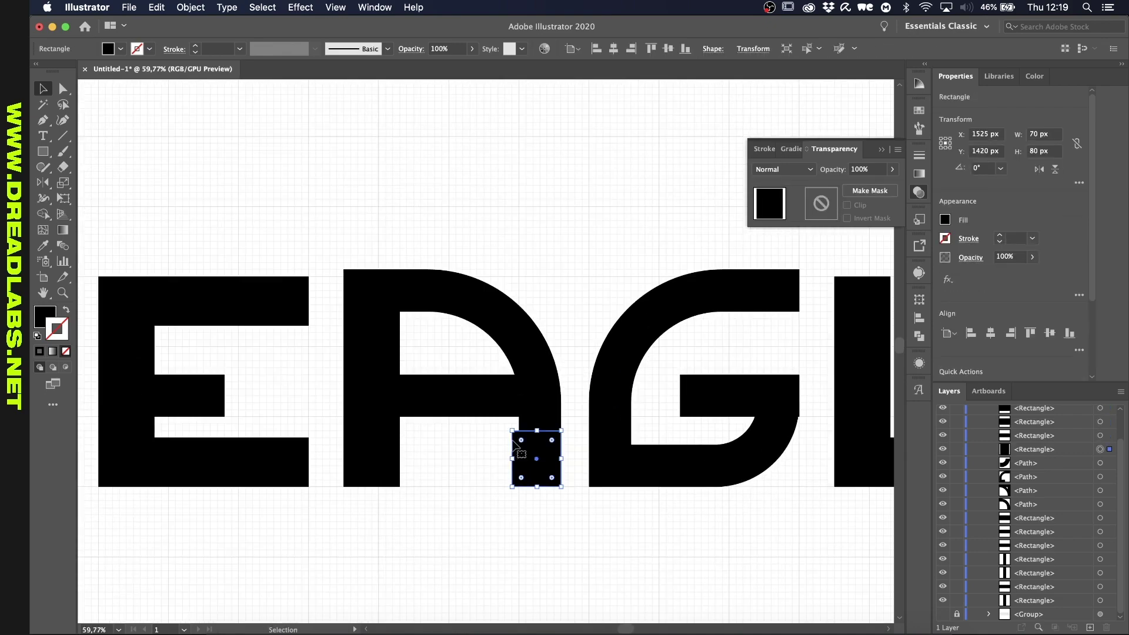
Step: Edit the width point at the arch's lower end, setting side 2 to 40 px for a total width of 70 px
click(542, 422)
scroll(542, 422, up, 2)
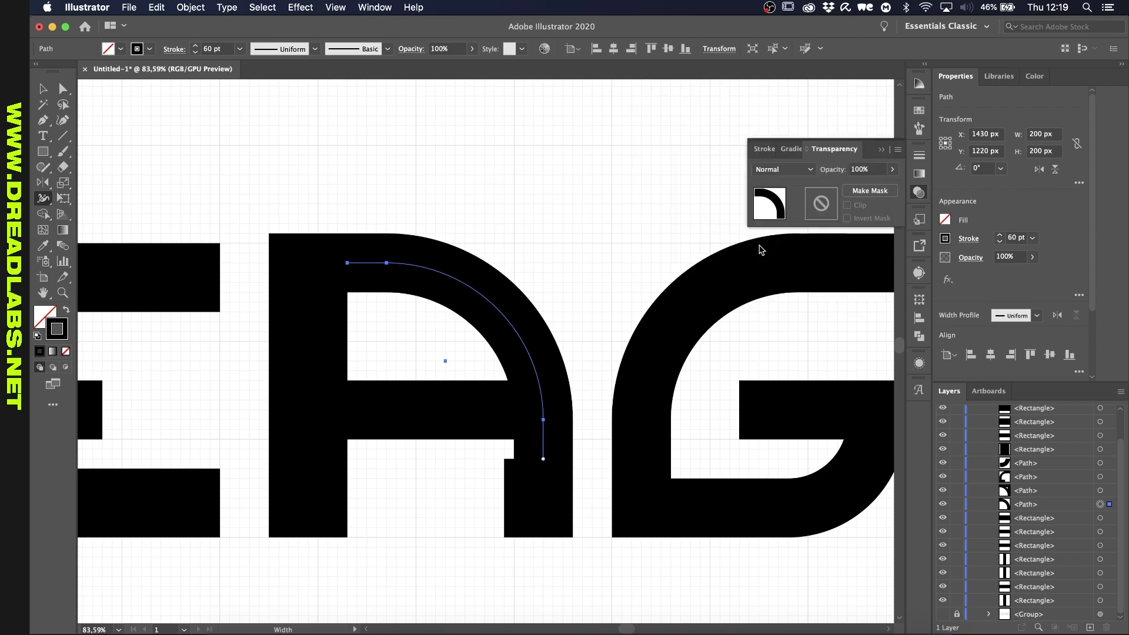
double_click(544, 459)
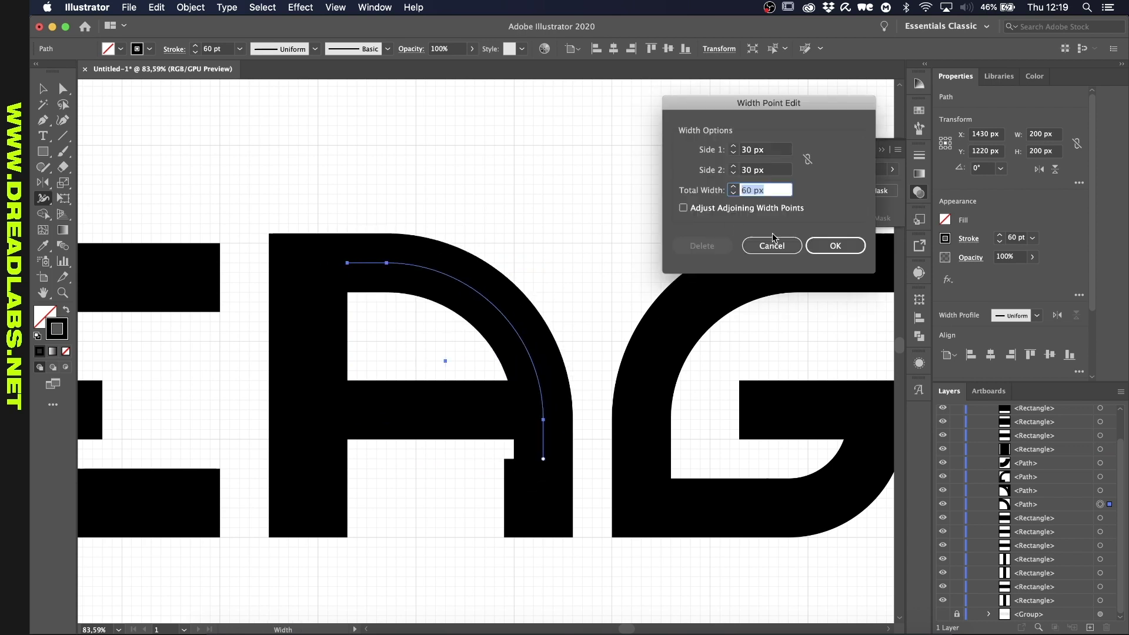
shift+click(735, 147)
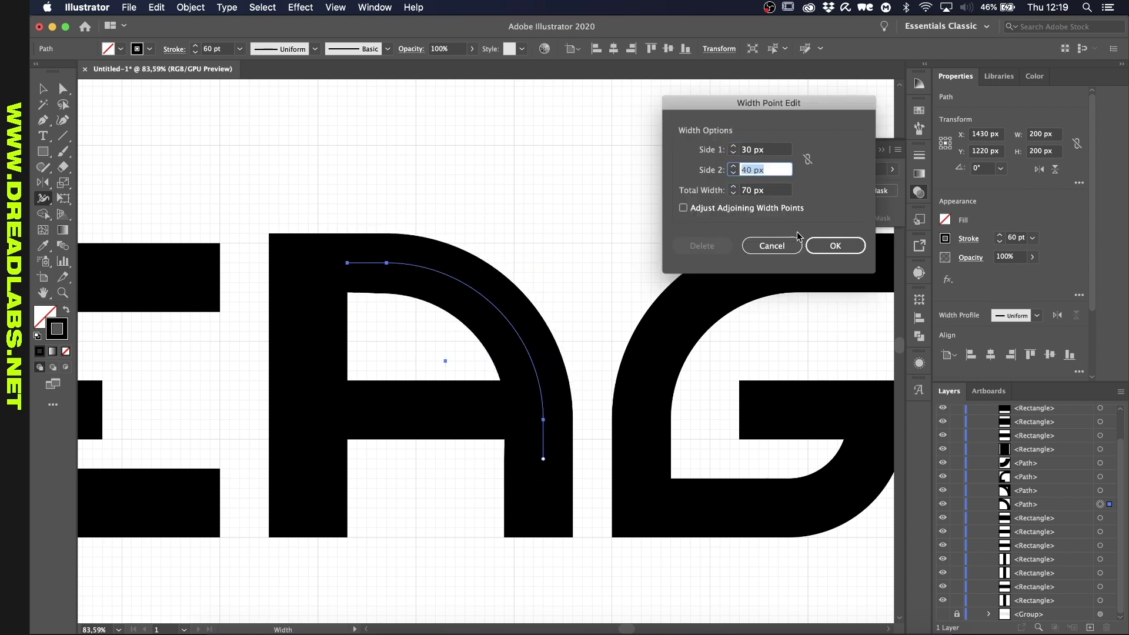
click(835, 246)
key(v)
scroll(399, 334, down, 2)
Step: Try to reshape the A's tapered arch by adjusting its curve handles
scroll(423, 409, up, 1)
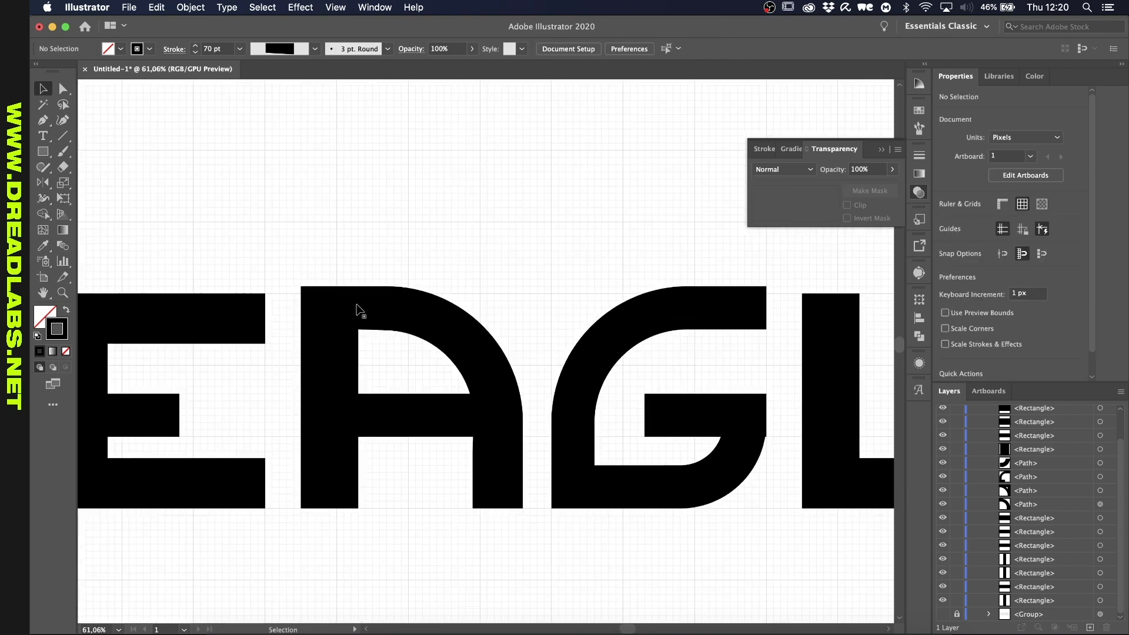
click(357, 310)
key(a)
scroll(387, 310, up, 1)
click(485, 307)
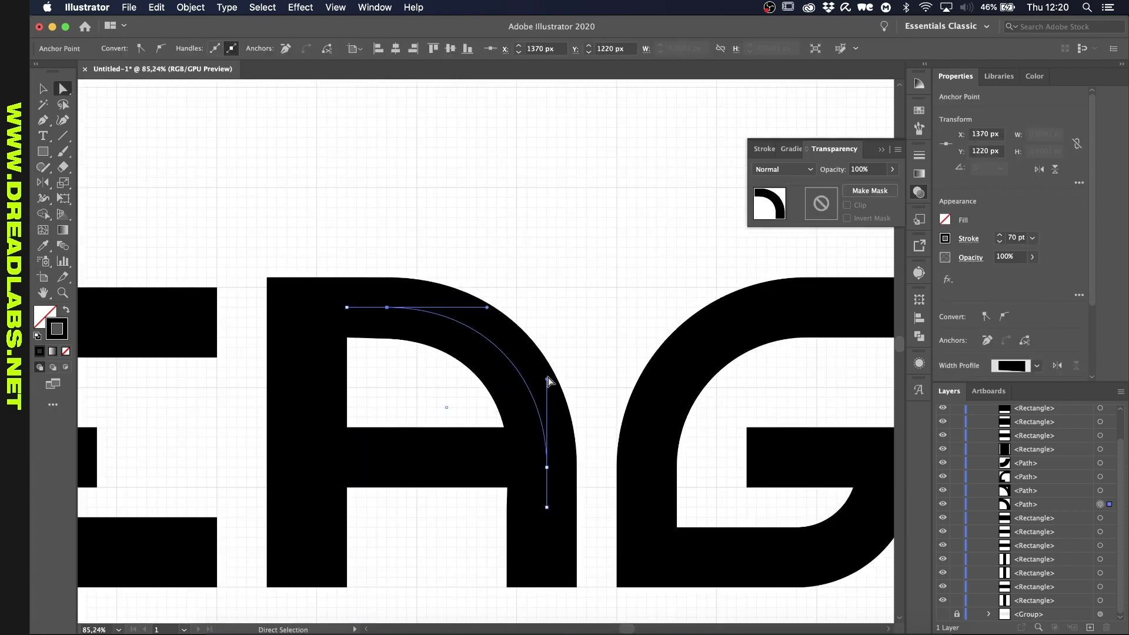
click(588, 320)
scroll(587, 320, down, 2)
click(575, 373)
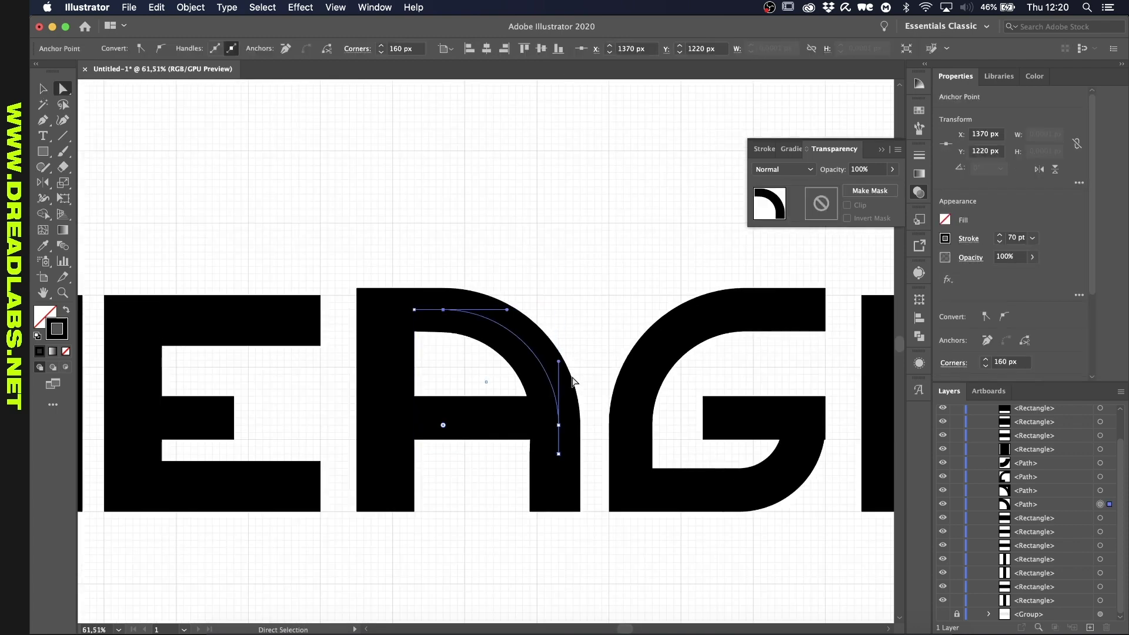
scroll(560, 422, up, 2)
key(super+shift+a)
scroll(520, 325, down, 1)
click(522, 319)
key(super+shift+a)
Step: Draw a 160 × 160 px outlined guide square over the A's arch curve
key(m)
key(v)
key(super+y)
key(super+y)
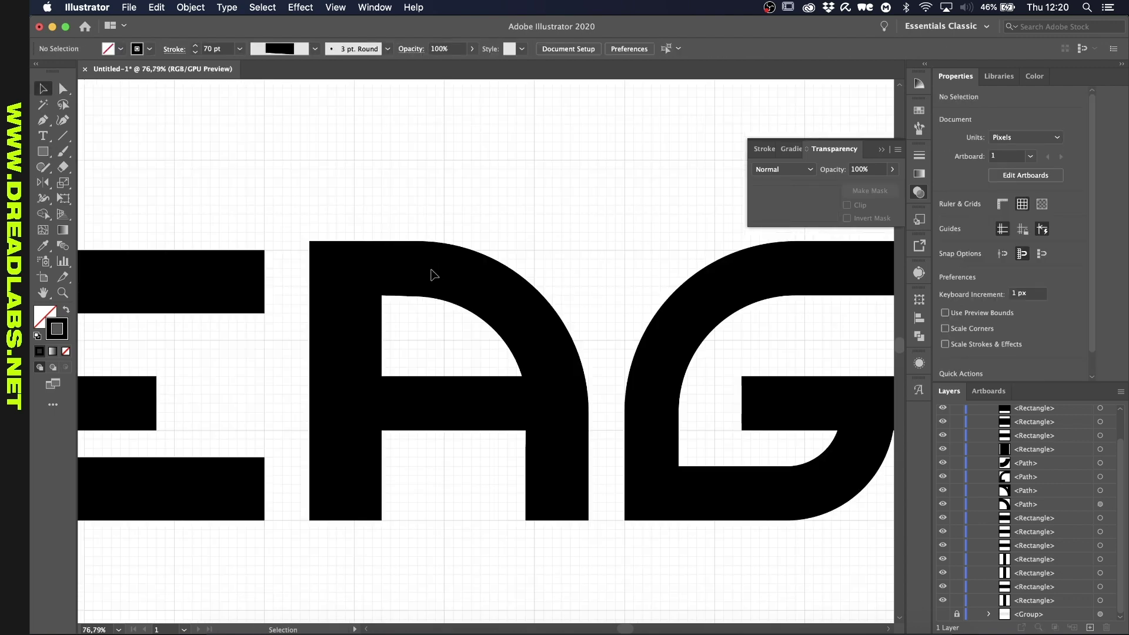
drag(434, 273, 500, 340)
key(super+z)
key(m)
key(a)
scroll(432, 329, up, 3)
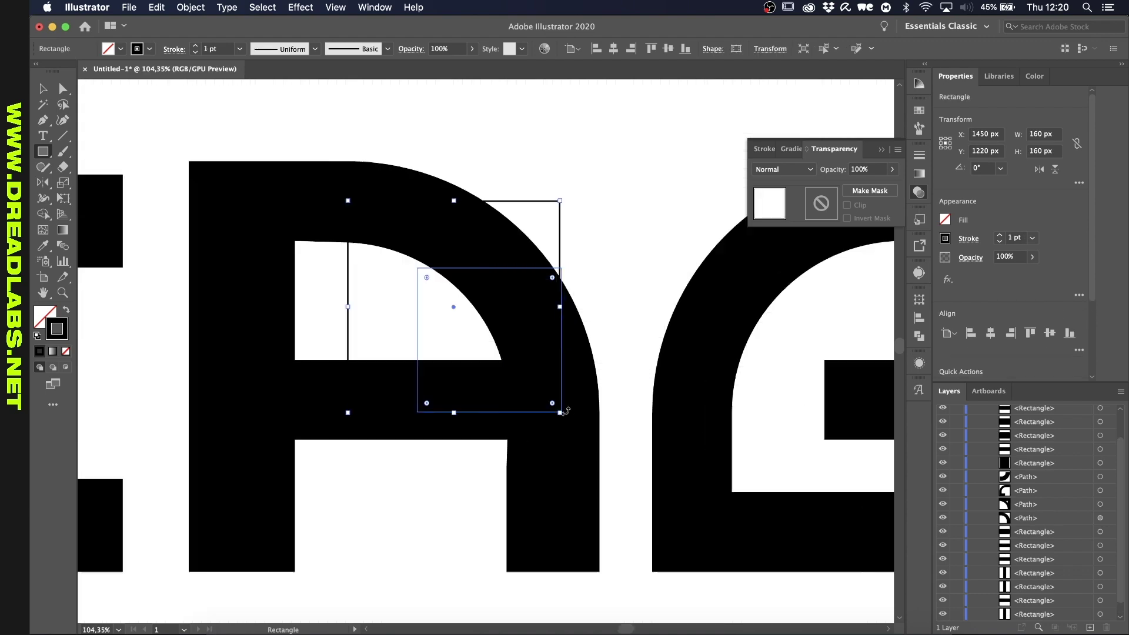
Step: Resize the guide square to 150 × 150 px and move the arch's curve anchors to its corners for a 150 px radius
scroll(437, 334, down, 4)
click(436, 334)
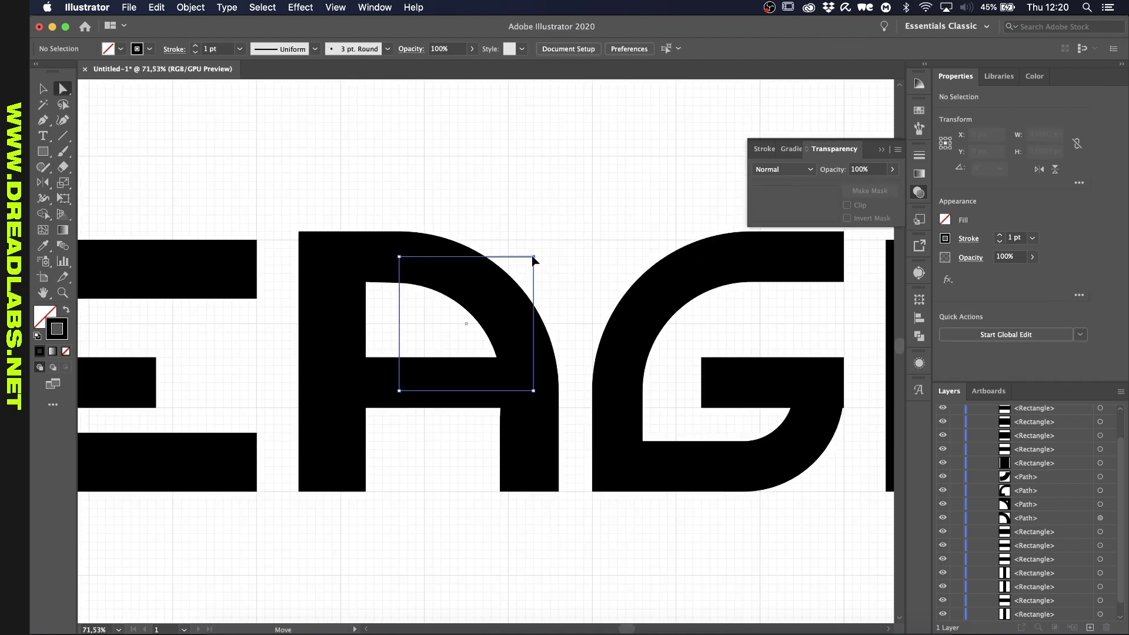
scroll(441, 344, up, 2)
key(v)
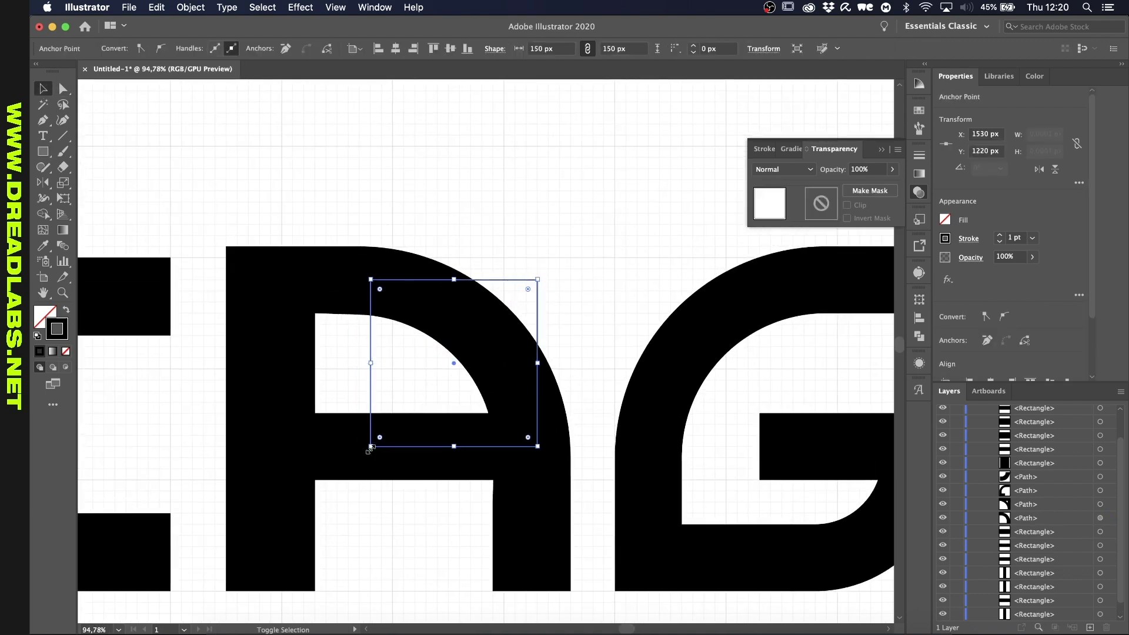
key(a)
click(371, 280)
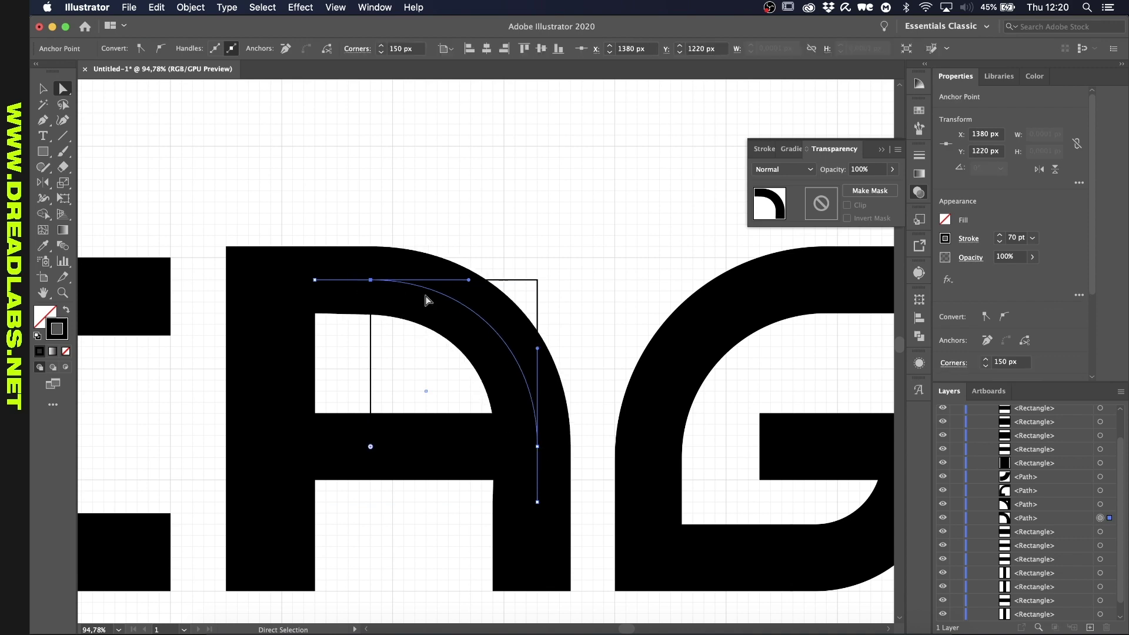
Step: Remove the guide square from the A's arch
key(v)
click(584, 265)
scroll(585, 265, down, 4)
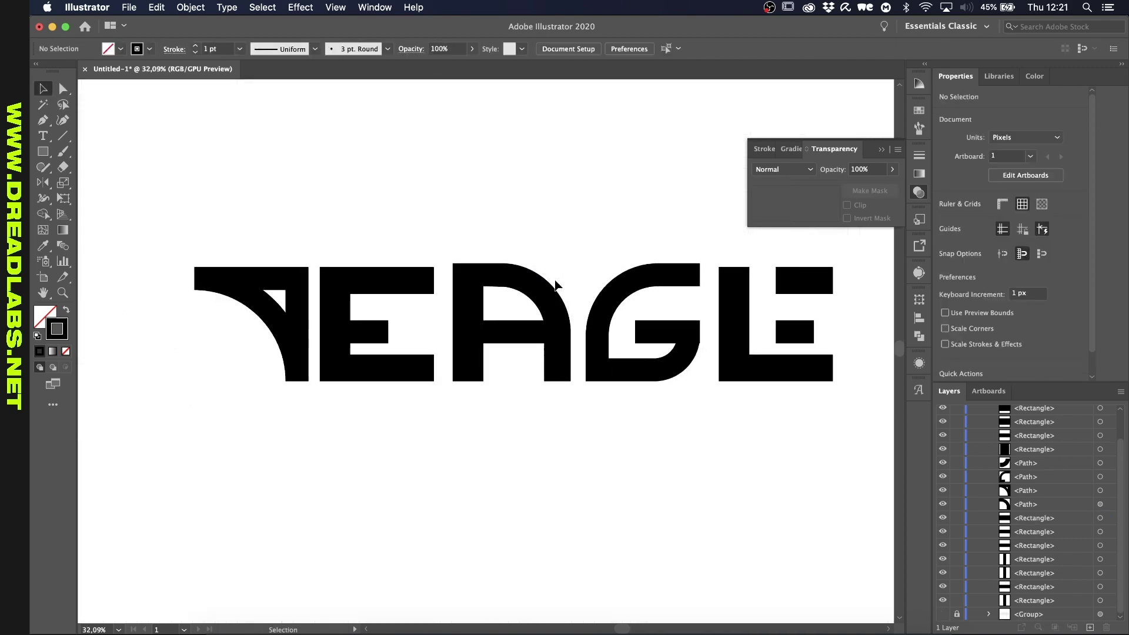
scroll(559, 284, up, 4)
click(555, 289)
click(578, 269)
scroll(577, 269, down, 2)
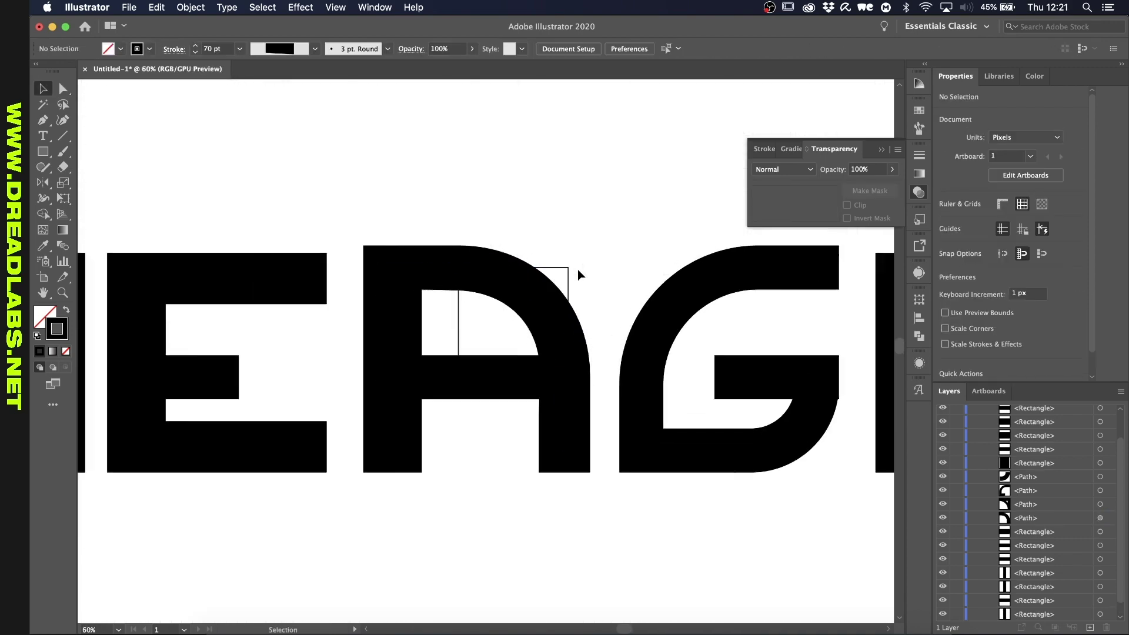
scroll(558, 270, down, 2)
Step: Delete the G's upper curve and straight left side, keeping only its bottom stroke, crossbar and lower-right curve
click(555, 360)
key(a)
scroll(555, 361, up, 2)
click(554, 370)
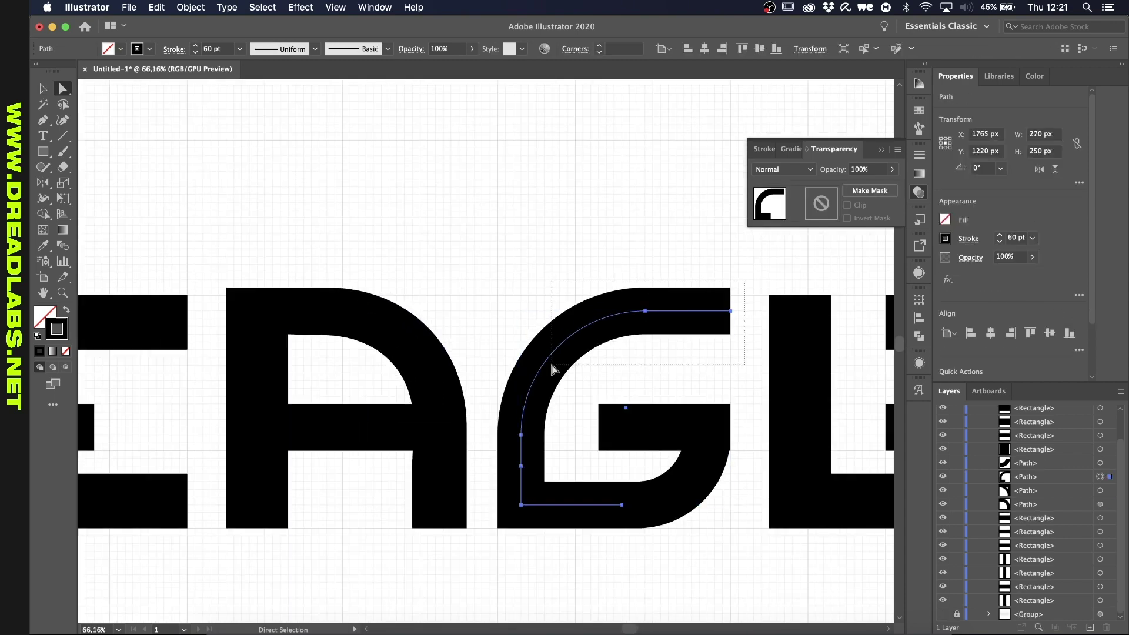
key(Delete)
drag(521, 435, 521, 466)
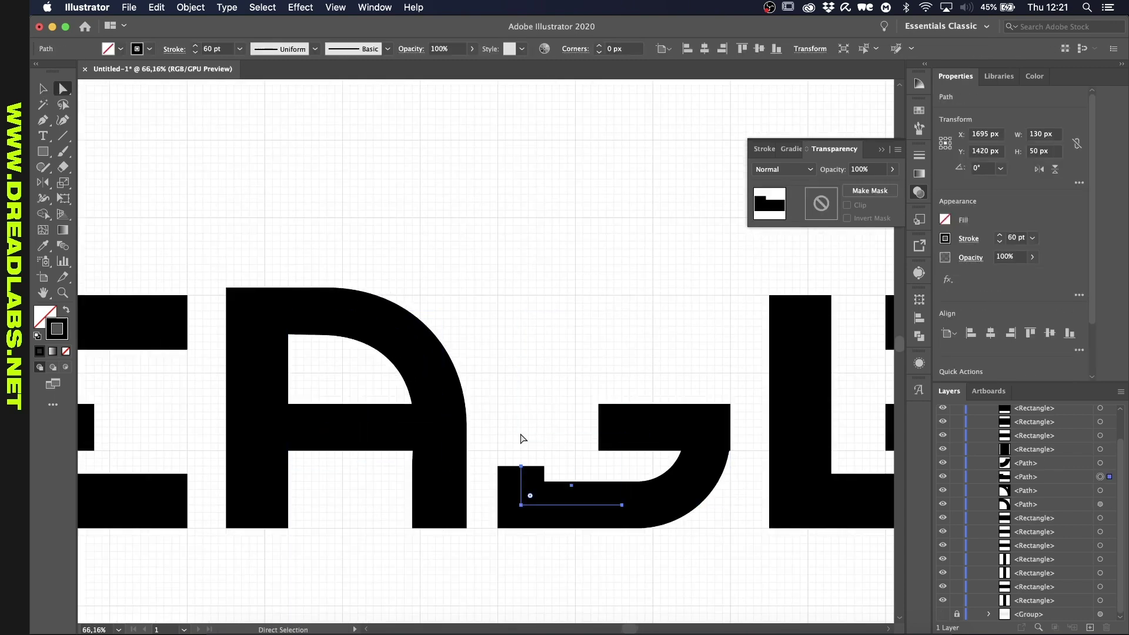
click(521, 466)
key(Delete)
Step: Copy the A's tapered arch, mirror it horizontally and place it on the G's bottom stroke as the new upper curve
key(v)
click(482, 412)
drag(400, 347, 503, 346)
drag(390, 386, 421, 385)
drag(505, 382, 544, 383)
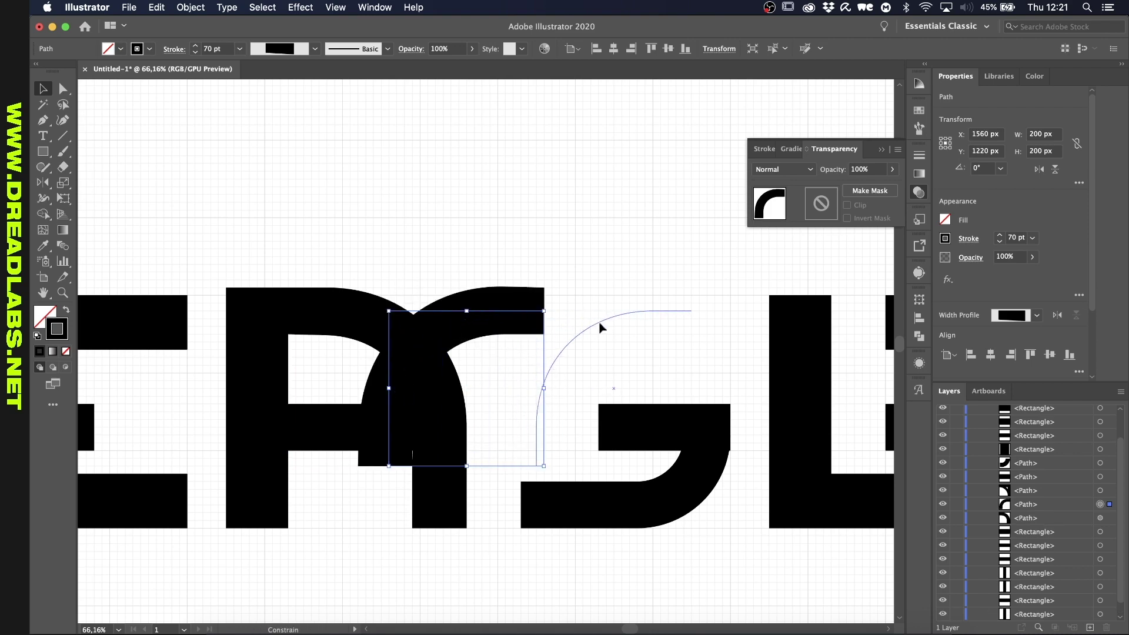
drag(595, 323, 606, 326)
click(497, 362)
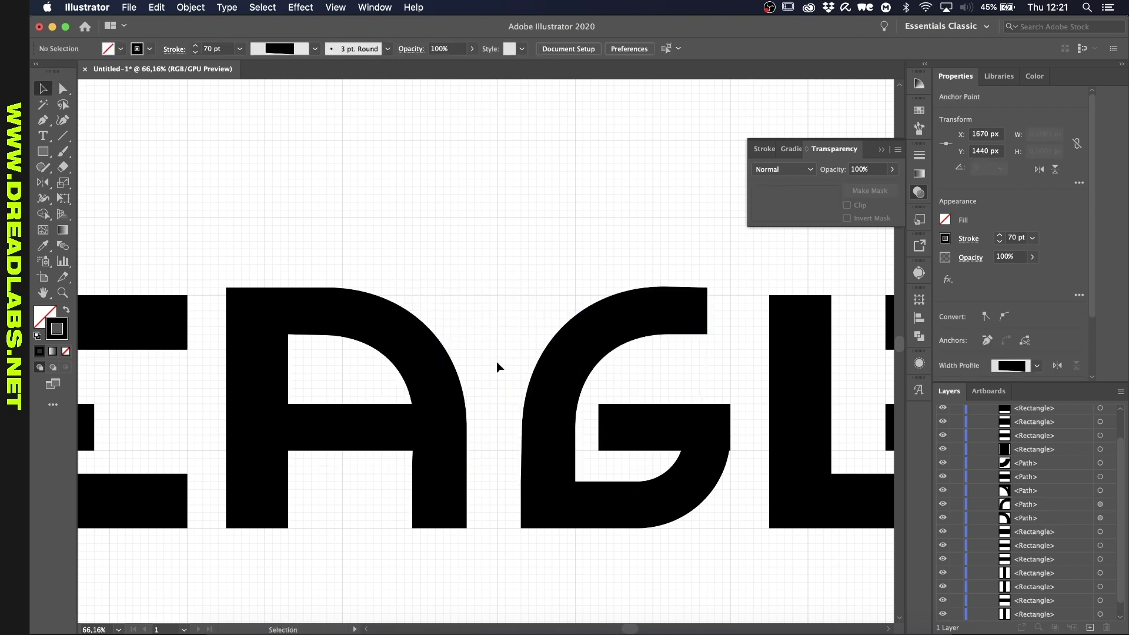
Step: Extend the G's new upper arm to X 1900 px and shift the whole G closer to the A
scroll(496, 361, down, 3)
drag(489, 281, 681, 302)
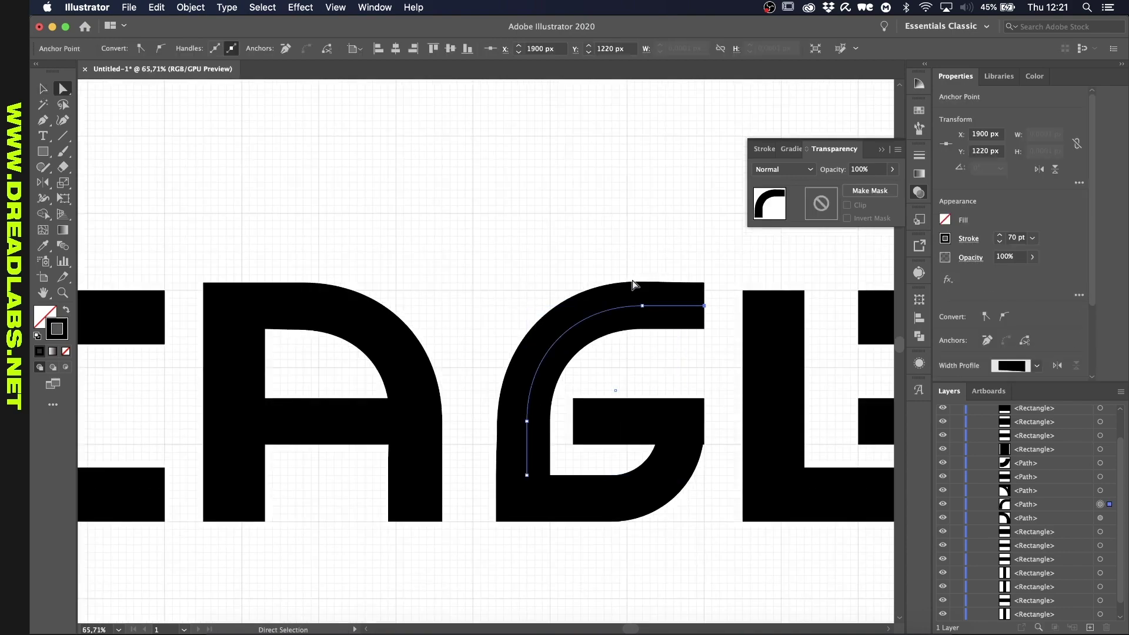
scroll(642, 301, down, 2)
click(669, 414)
scroll(668, 415, up, 3)
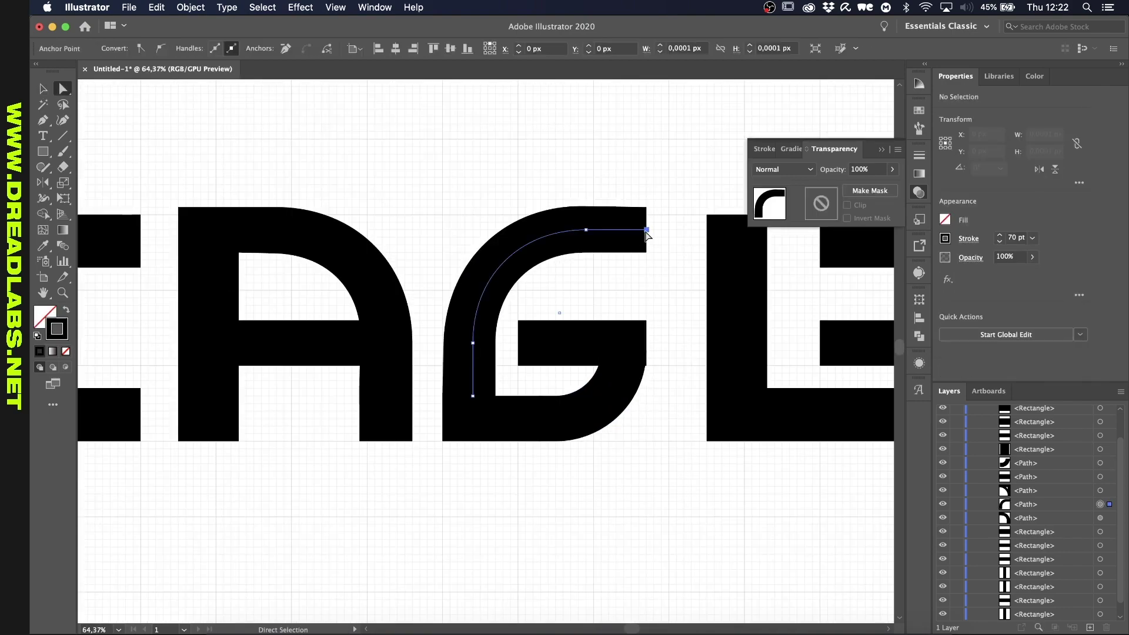
Step: Widen the G by moving the right ends of its upper arm, crossbar and lower-right curve towards the L
key(a)
click(560, 364)
drag(560, 365, 651, 382)
click(696, 388)
scroll(696, 388, down, 3)
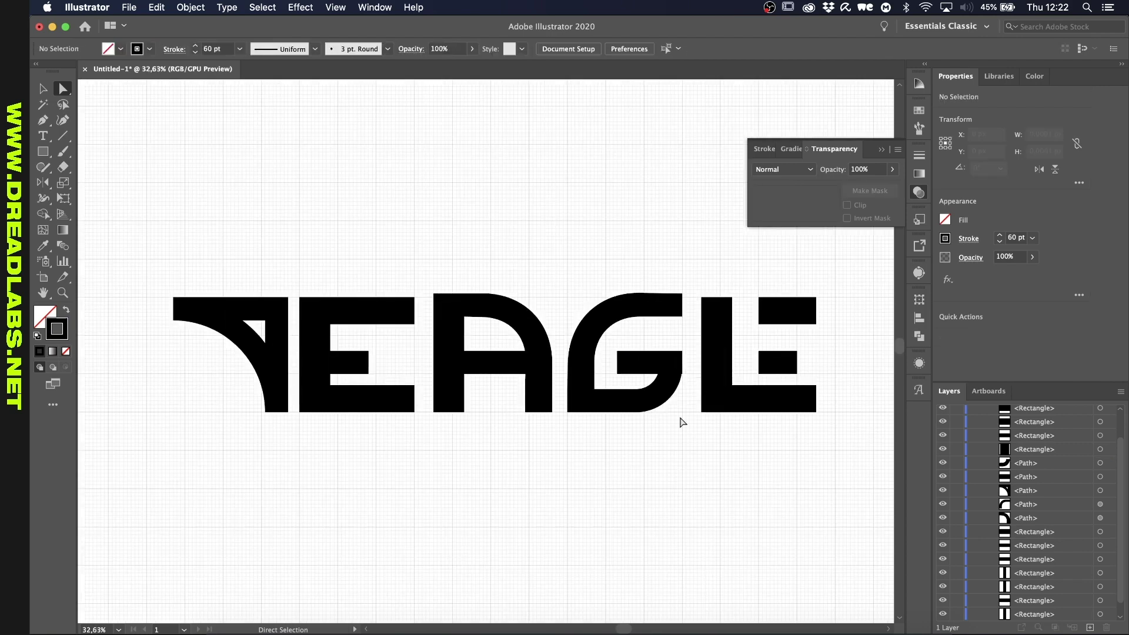
Step: Build a smaller E nested above the L's foot from a short stem, an upper arm and a crossbar
scroll(695, 388, up, 2)
drag(658, 297, 687, 433)
scroll(618, 534, down, 3)
scroll(584, 529, up, 3)
click(584, 529)
key(v)
scroll(620, 497, left, 5)
drag(222, 424, 796, 424)
scroll(804, 524, down, 3)
click(819, 459)
scroll(805, 465, up, 3)
drag(804, 464, 789, 464)
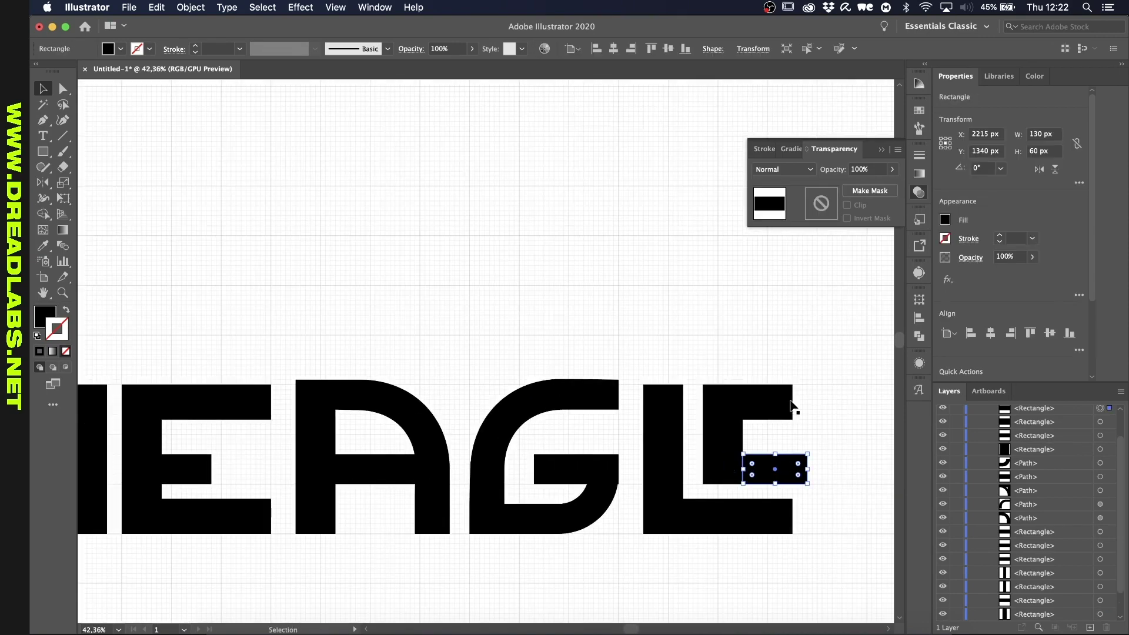
Step: Undo the crossbar resizing, copy the first E's upper arm and crossbar onto the nested E, and extend the bottom bar to match
key(super+z)
key(super+z)
key(super+z)
key(super+z)
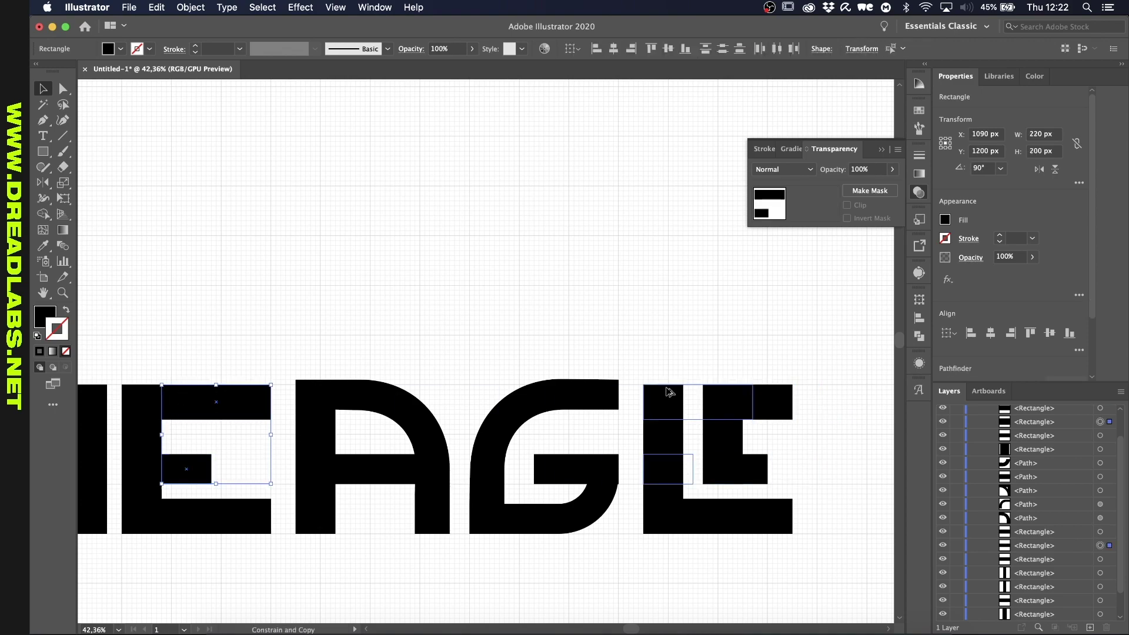
scroll(852, 517, down, 3)
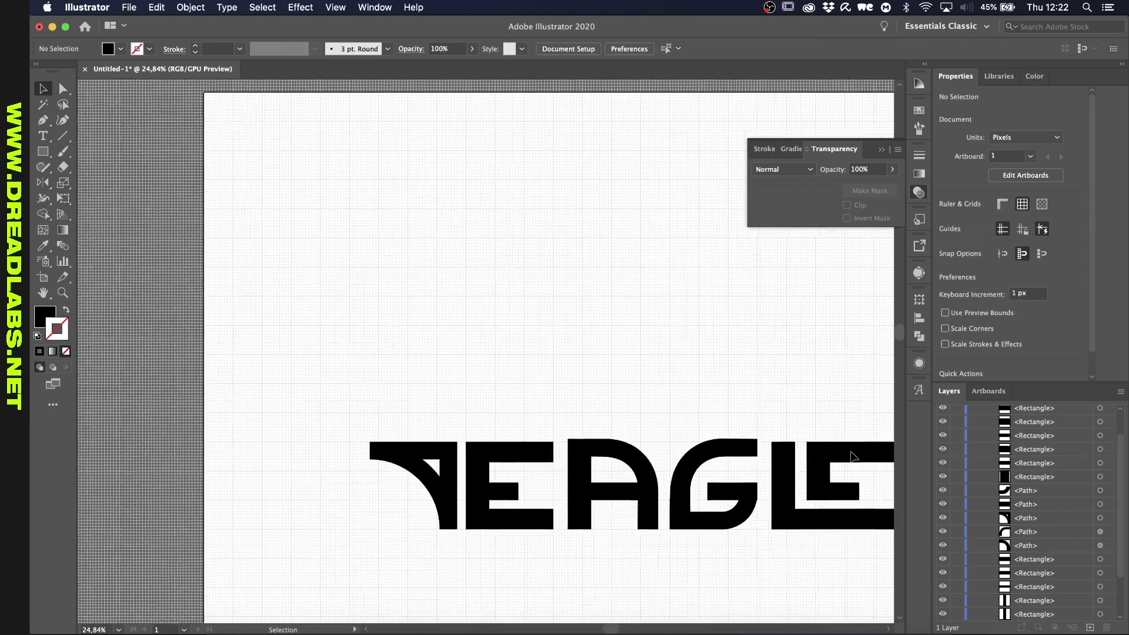
scroll(850, 451, up, 2)
Step: Shorten the upper and lower arms of both Es by 40 px and shift A, G and the LE ligature closer to the first E
key(a)
drag(865, 383, 797, 550)
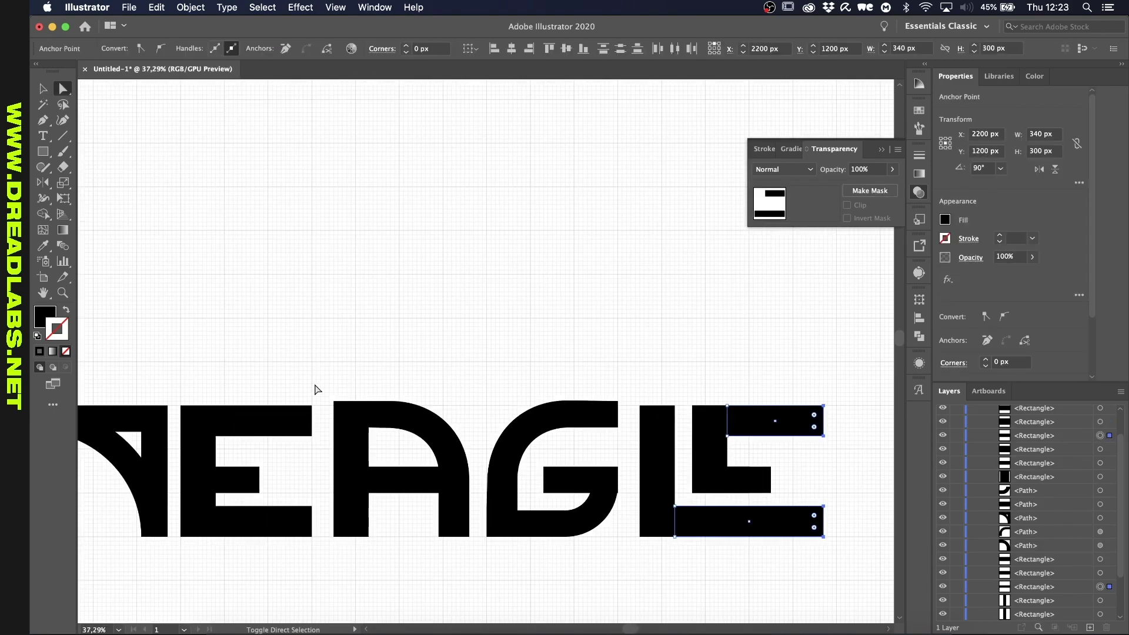
key(v)
drag(449, 416, 834, 562)
key(shift+Left)
key(shift+Left)
key(shift+Left)
key(shift+Left)
key(shift+Left)
key(shift+Left)
key(shift+Left)
key(shift+Left)
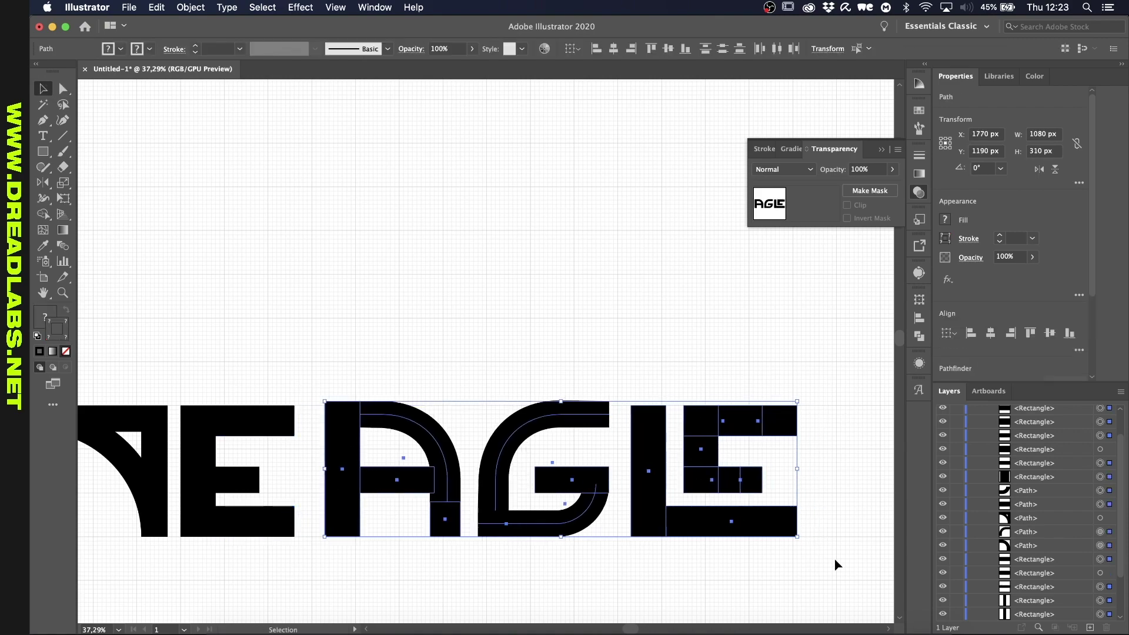
Step: Examine the spacing and proportions of the whole wordmark with the grid hidden
click(527, 560)
scroll(512, 574, up, 2)
scroll(510, 574, down, 3)
drag(814, 511, 618, 552)
click(619, 552)
key(super+apostrophe)
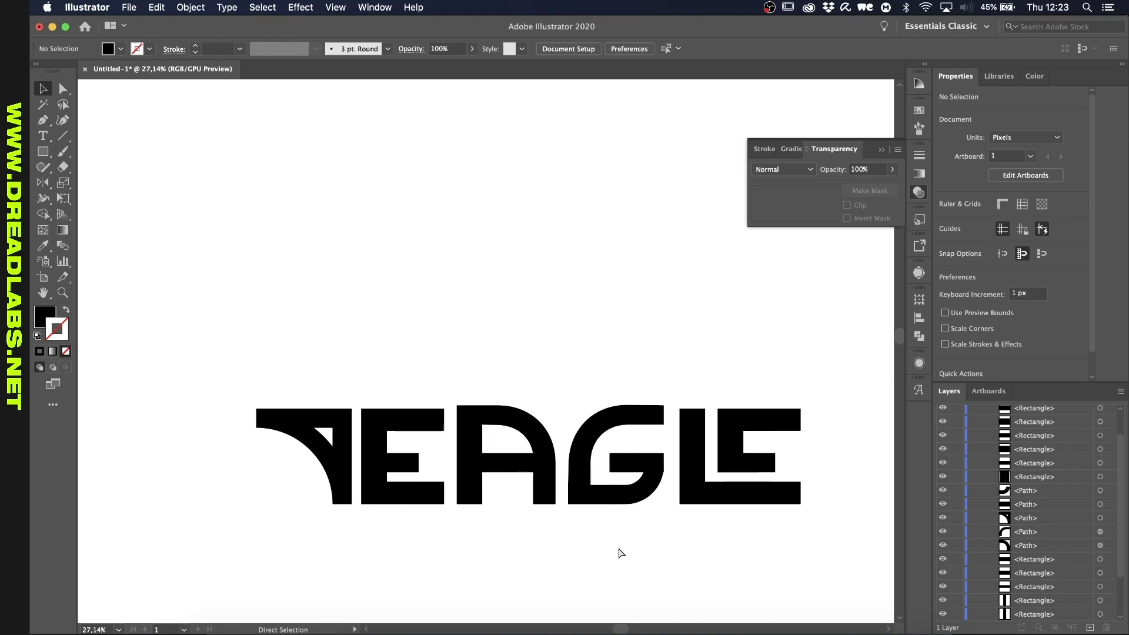
key(super+apostrophe)
scroll(618, 548, up, 1)
Step: Delete the redundant overlapping rectangle from the nested E
click(713, 489)
scroll(714, 491, up, 3)
drag(714, 488, 758, 413)
click(708, 445)
scroll(708, 446, down, 2)
scroll(707, 440, down, 2)
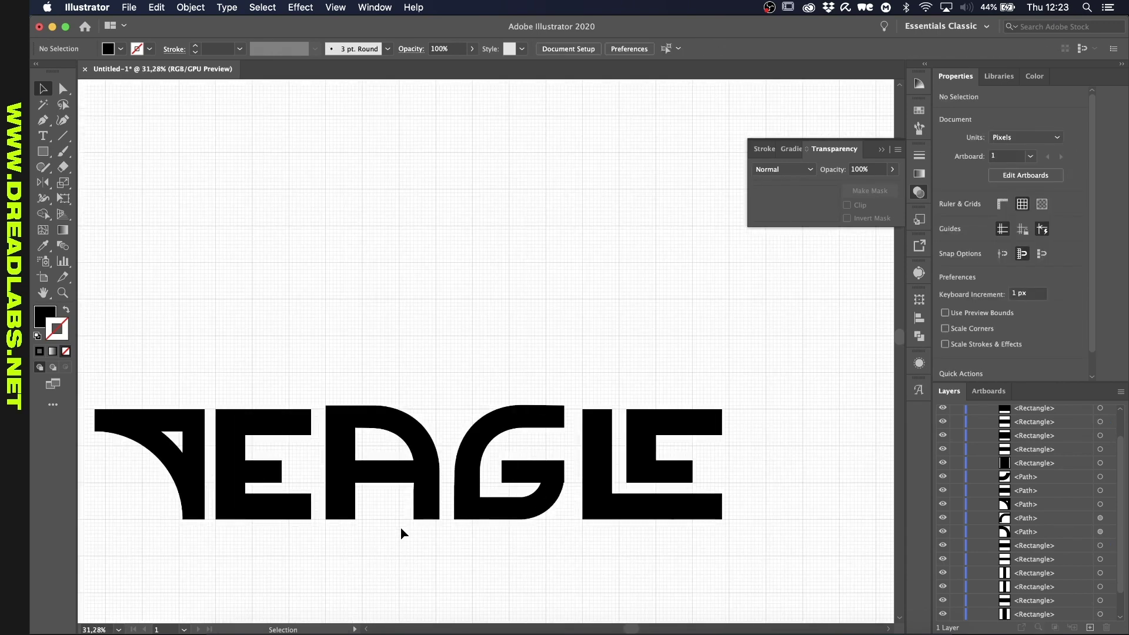
Step: Extend the nested E's stem down to the baseline and shorten the shared bottom bar so the E separates from the L
scroll(403, 531, left, 3)
scroll(714, 521, up, 3)
click(571, 500)
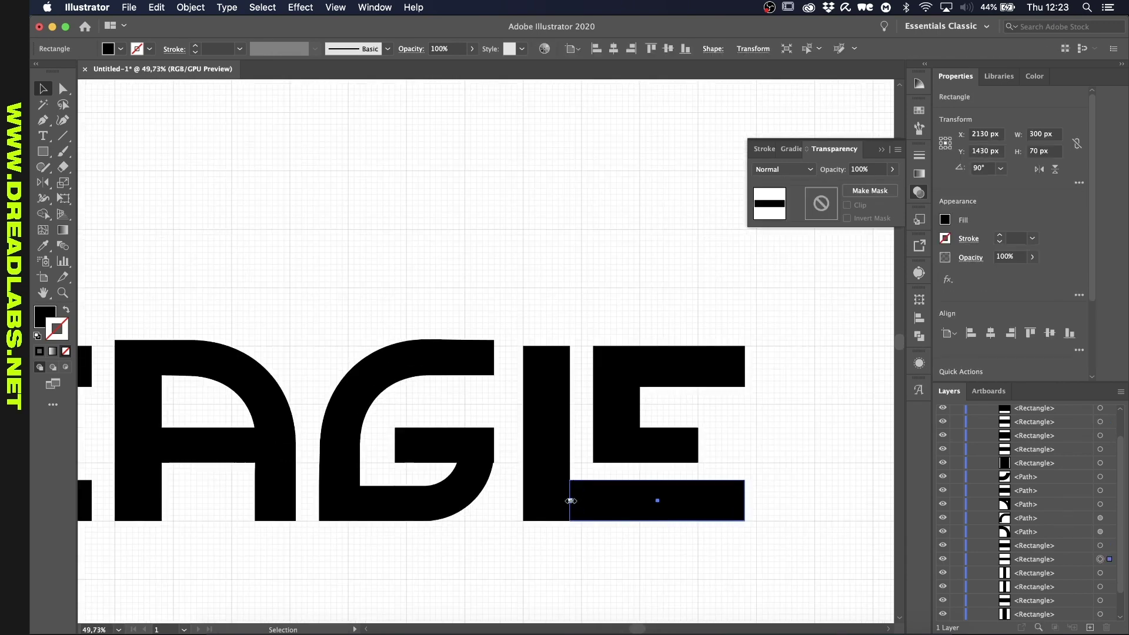
click(613, 459)
drag(637, 497, 617, 522)
scroll(663, 521, down, 1)
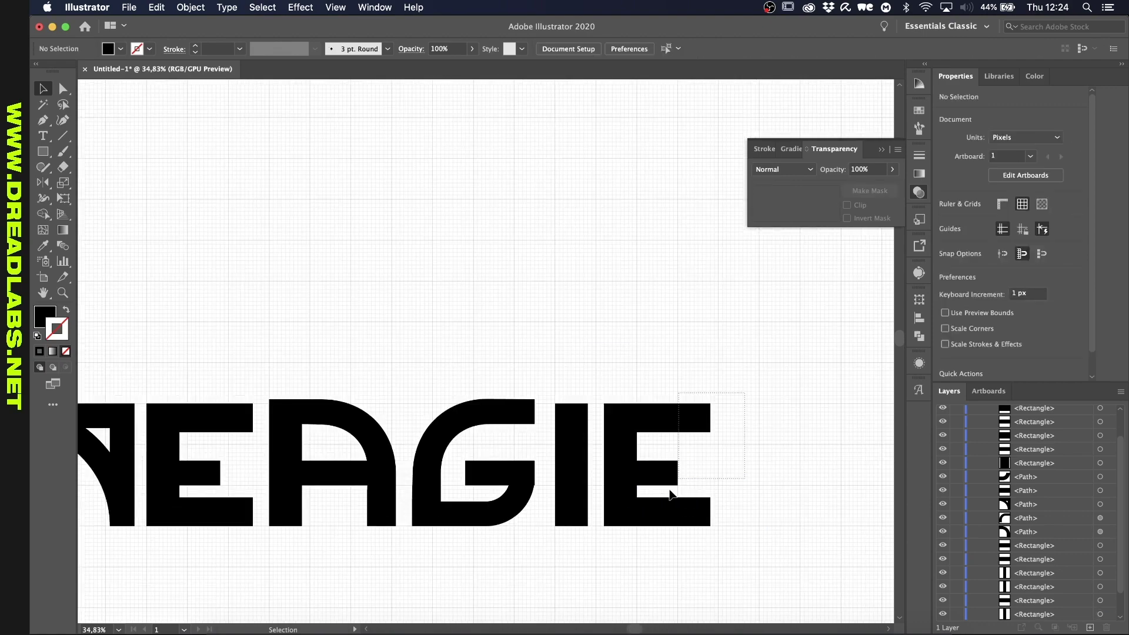
Step: Move the final E farther from the L and copy its lower arm onto the L's stem as a 180 px foot
drag(701, 450, 624, 488)
drag(762, 487, 767, 488)
key(super+shift+a)
drag(611, 509, 611, 509)
drag(764, 506, 700, 506)
scroll(657, 542, down, 4)
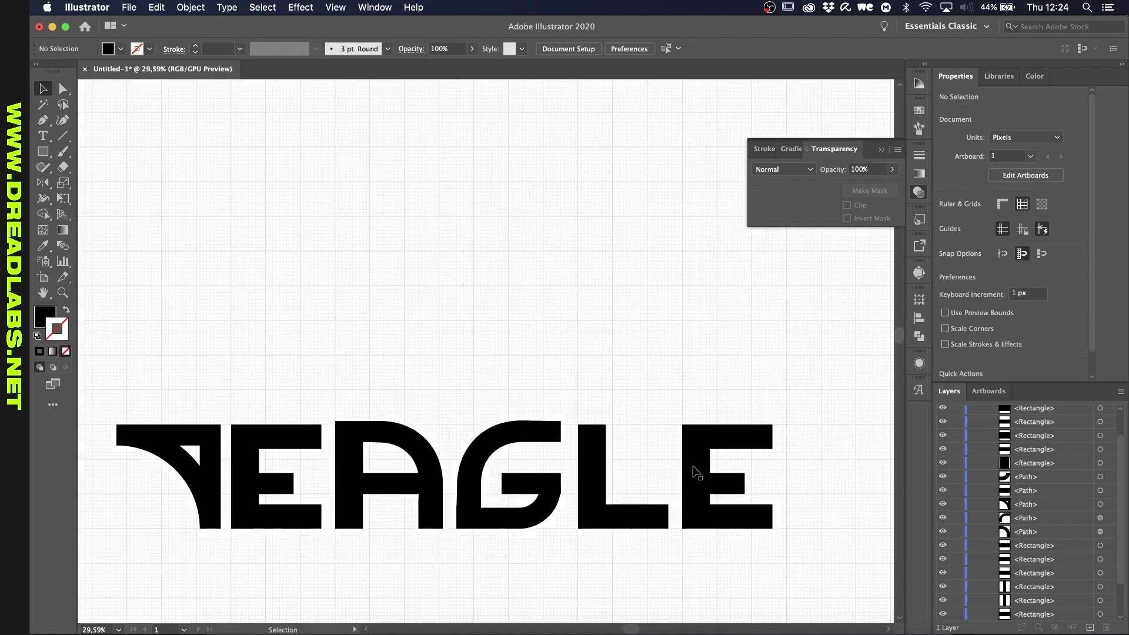
Step: Try to extend the final E's upper arm to the left over the L's foot
scroll(694, 452, up, 4)
click(701, 428)
drag(614, 426, 612, 479)
scroll(613, 479, down, 3)
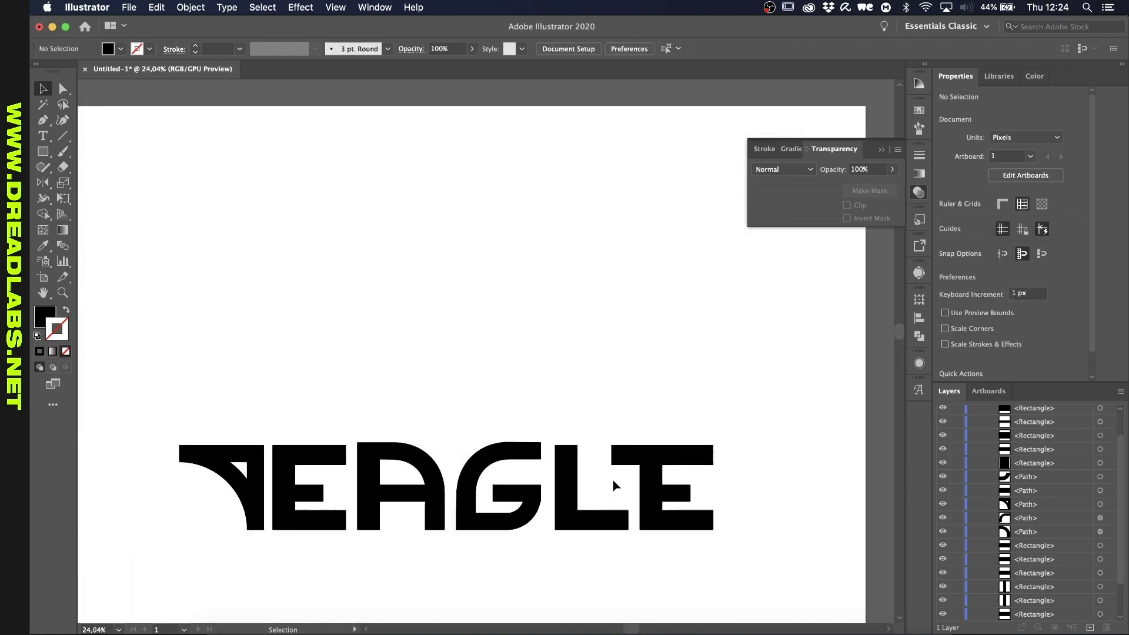
Step: Shorten the L's foot and move the whole final E closer to it
scroll(613, 480, up, 3)
click(597, 547)
scroll(594, 571, up, 2)
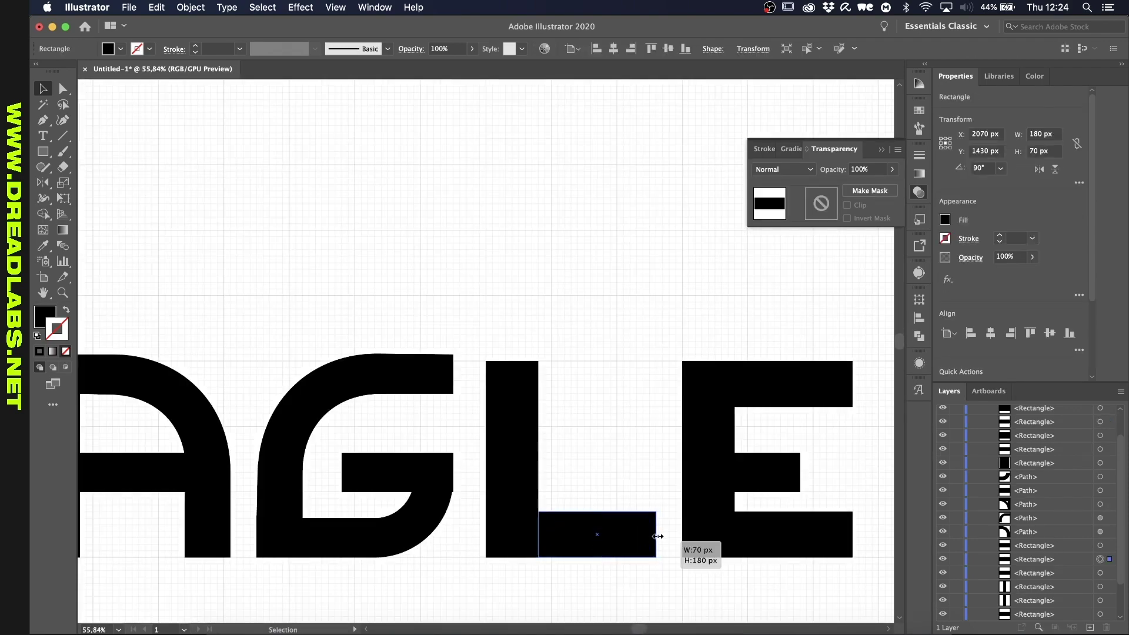
drag(620, 536, 620, 537)
scroll(621, 536, down, 3)
scroll(577, 474, up, 2)
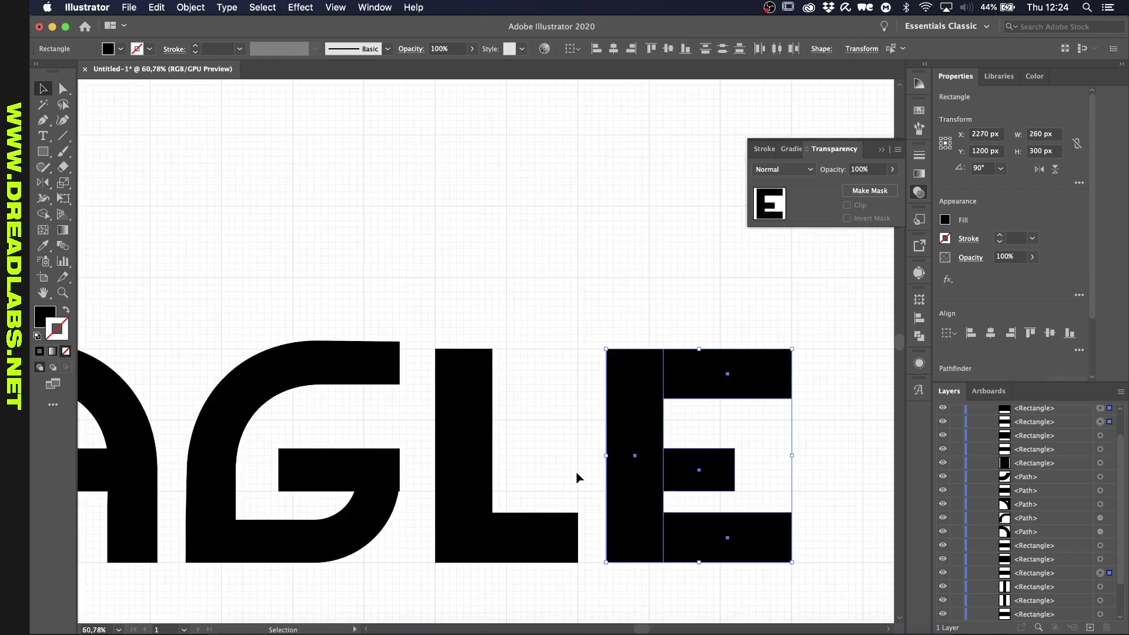
scroll(577, 474, down, 4)
Step: Group all the shapes of the wordmark
click(577, 474)
scroll(577, 474, up, 2)
scroll(576, 474, down, 2)
scroll(576, 474, up, 1)
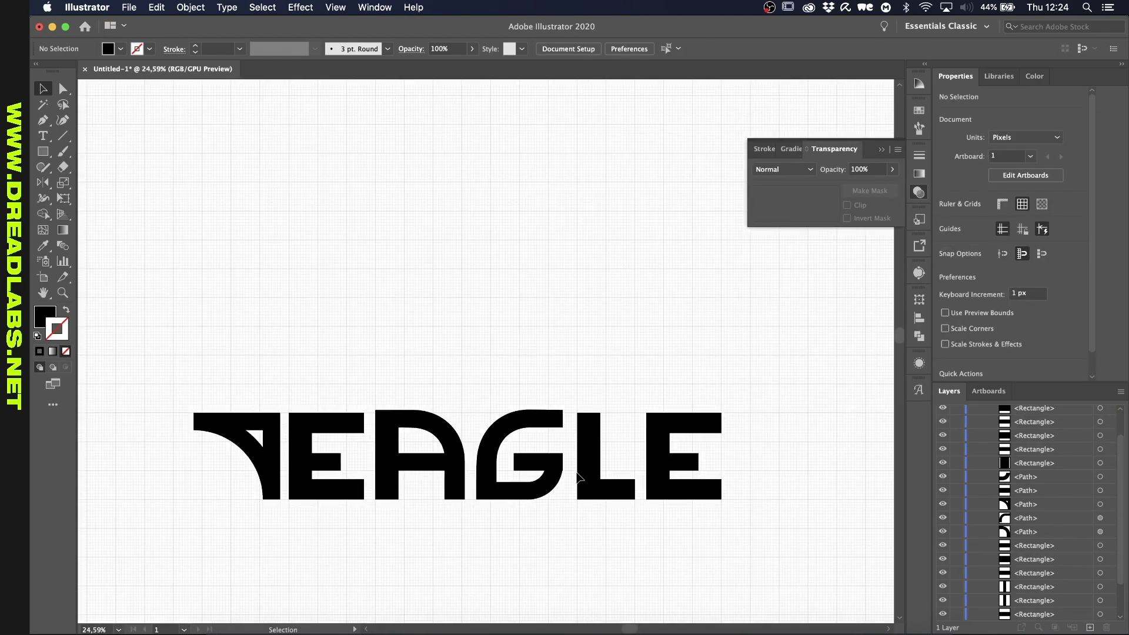
scroll(576, 474, down, 1)
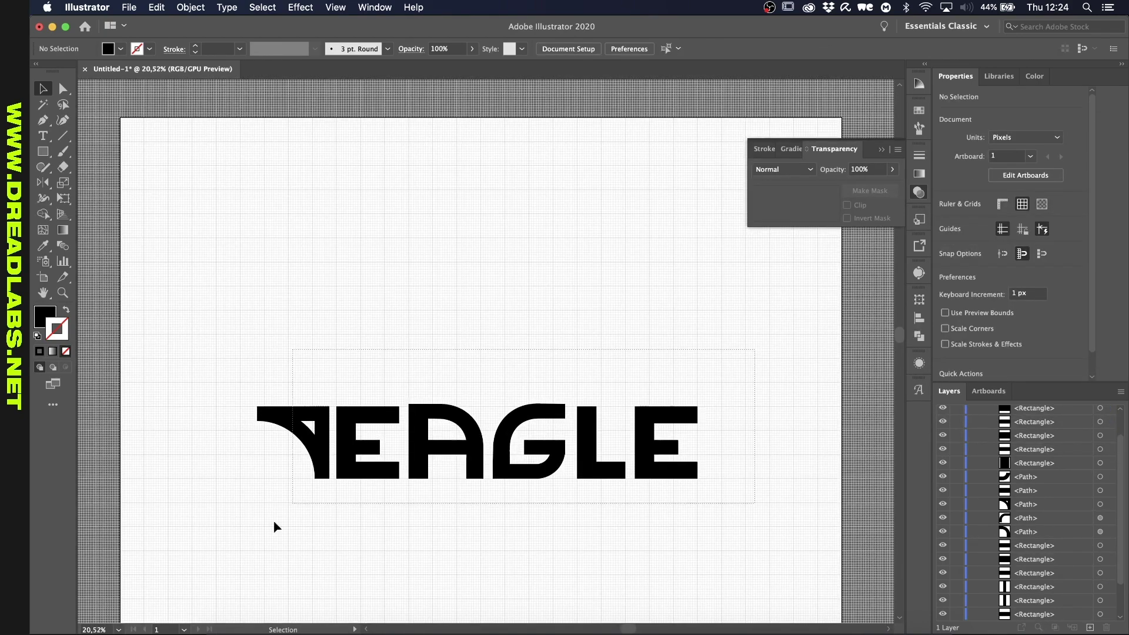
click(308, 484)
scroll(307, 484, up, 1)
Step: Try uniting the shapes of a duplicate wordmark placed below the original, and remove that duplicate
drag(358, 395, 358, 501)
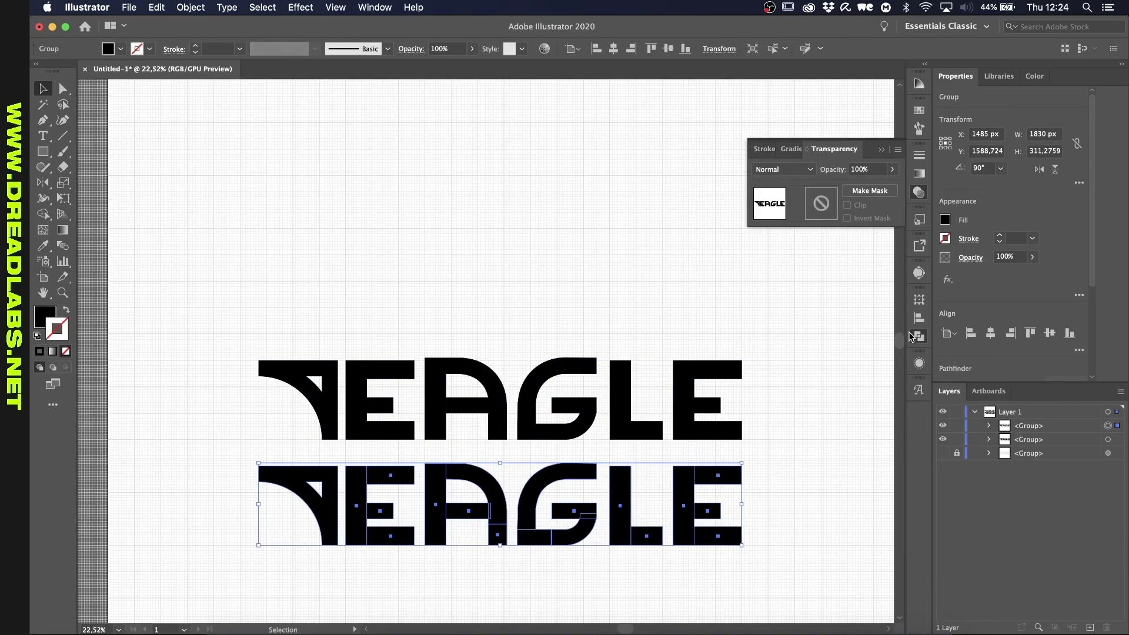
click(919, 336)
key(a)
scroll(608, 414, up, 2)
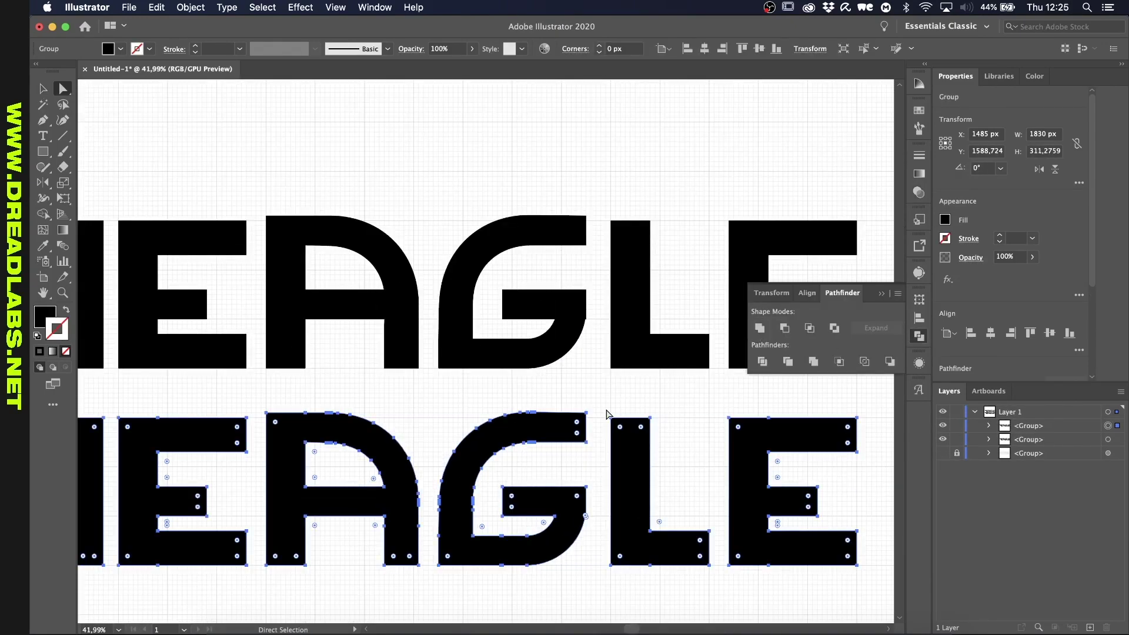
key(Delete)
scroll(608, 414, down, 1)
scroll(390, 282, up, 1)
scroll(726, 274, down, 1)
click(881, 293)
Step: Try to refine the G's upper stroke with the Width tool, using 57 px at its end and 59 px where the curve starts
scroll(595, 270, up, 1)
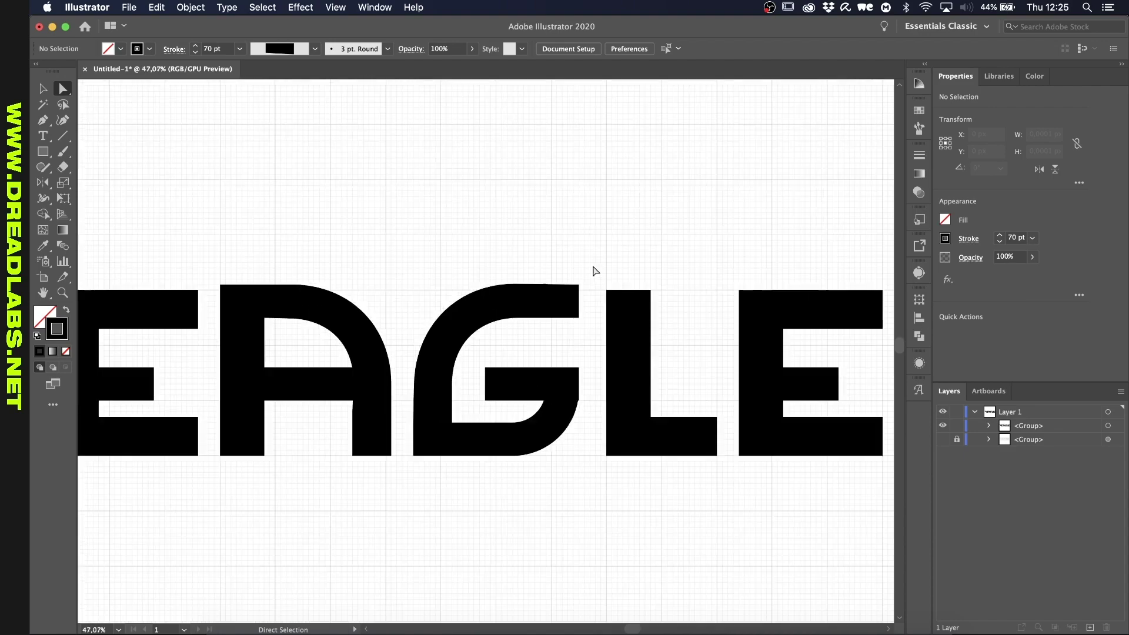
scroll(595, 271, up, 1)
click(579, 317)
key(shift+w)
double_click(575, 315)
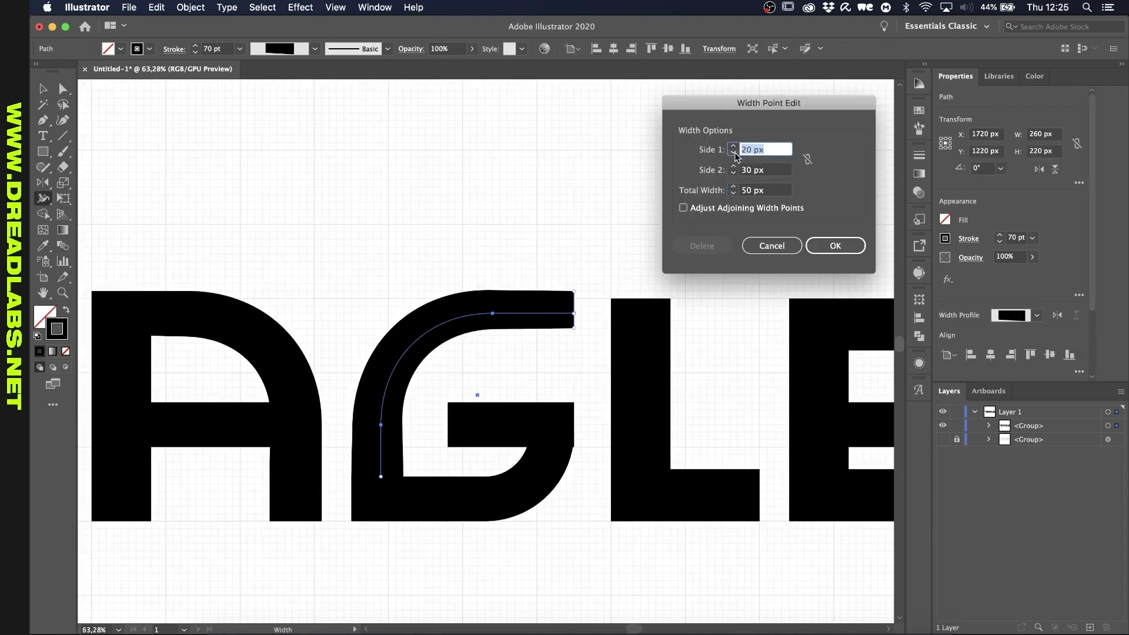
click(835, 246)
scroll(466, 272, down, 2)
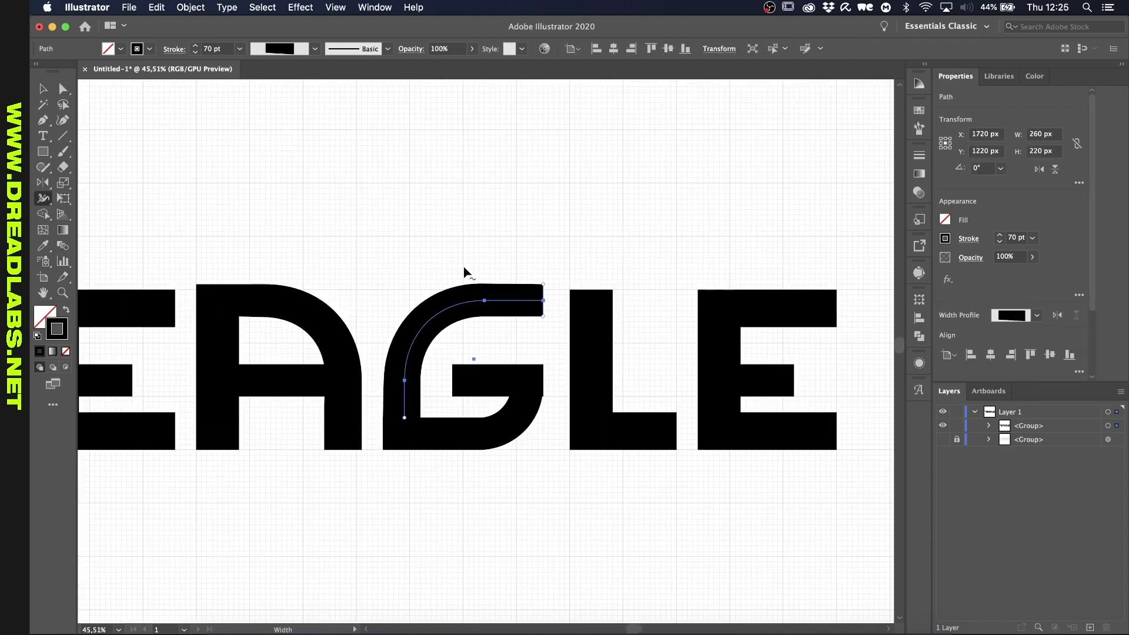
scroll(559, 308, up, 1)
double_click(565, 310)
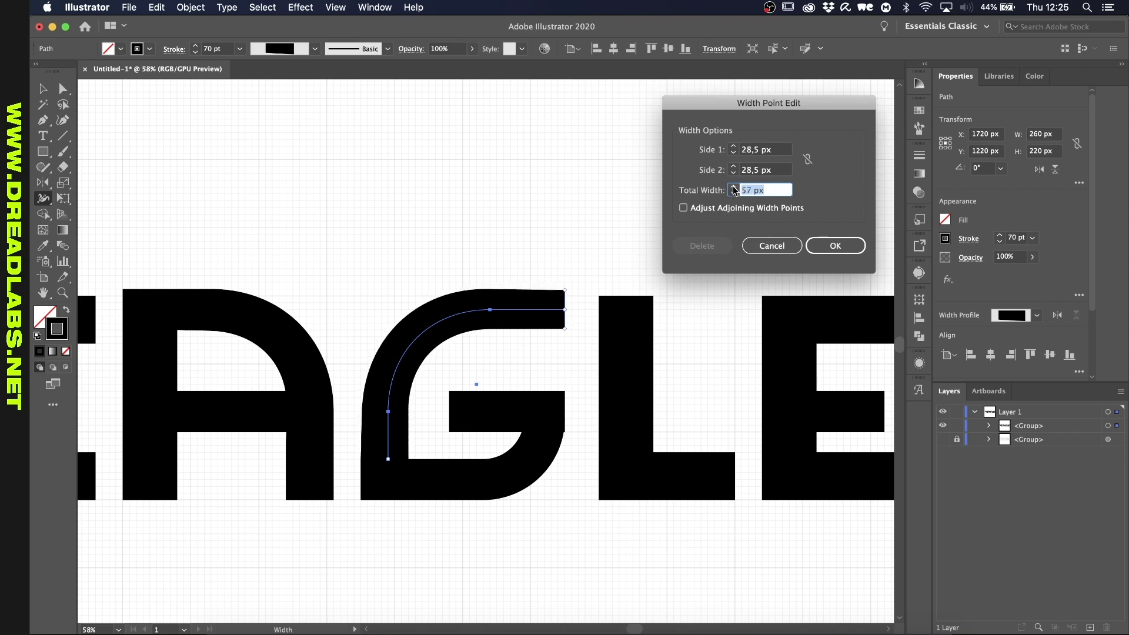
key(Return)
double_click(490, 309)
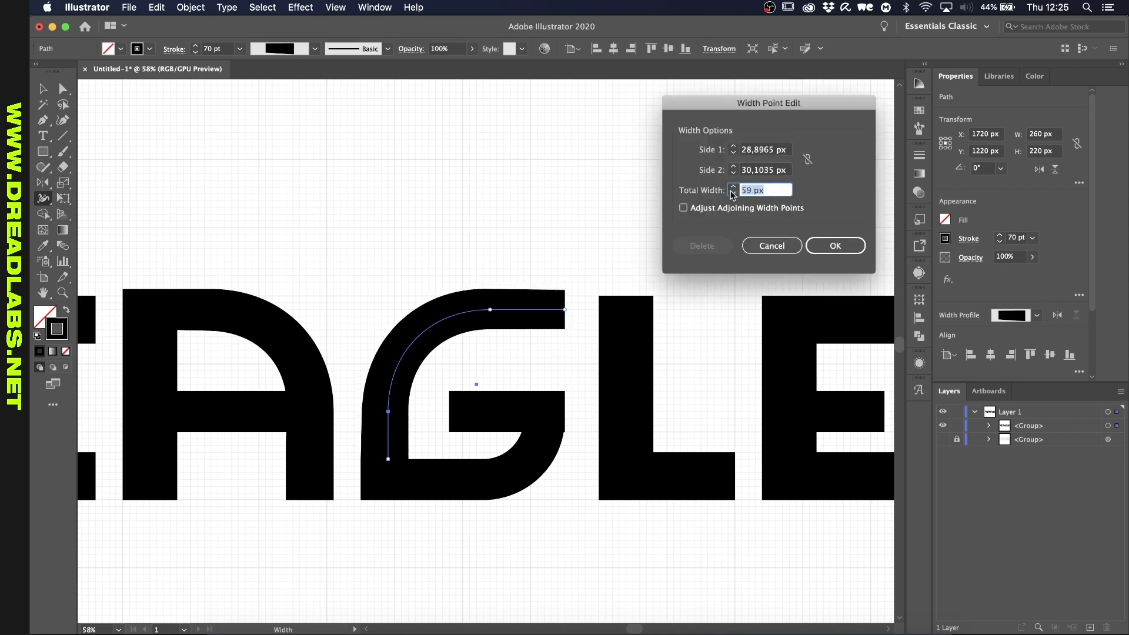
key(Return)
Step: Try to refine the A's arch with the Width tool, using 57.6 px at its stem end and adjusting the curve's start
scroll(473, 371, left, 3)
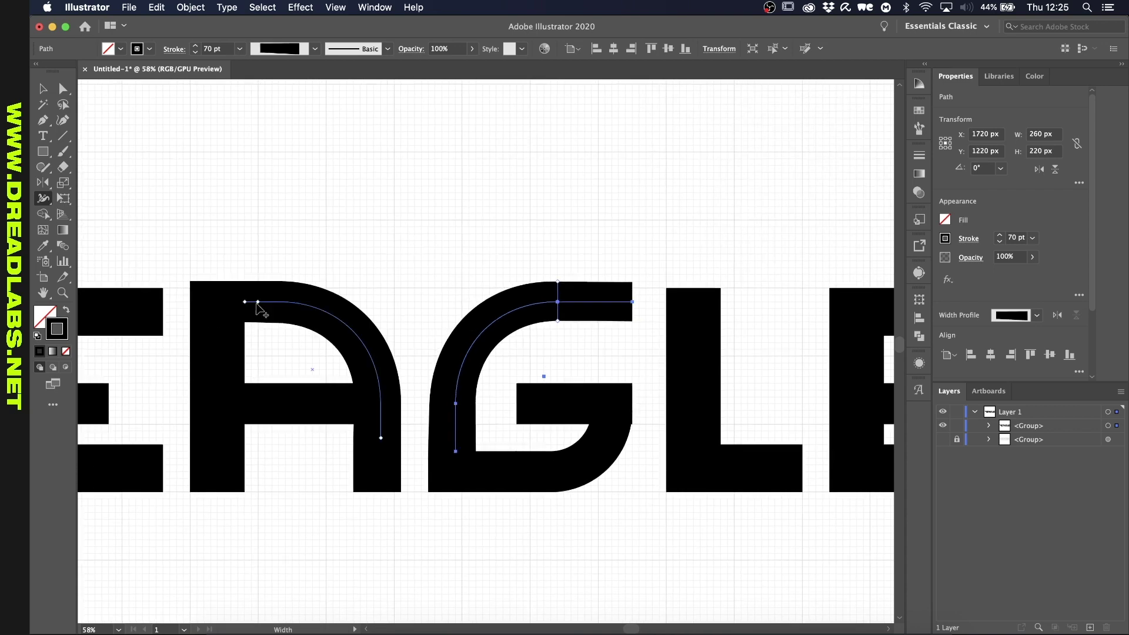
double_click(244, 302)
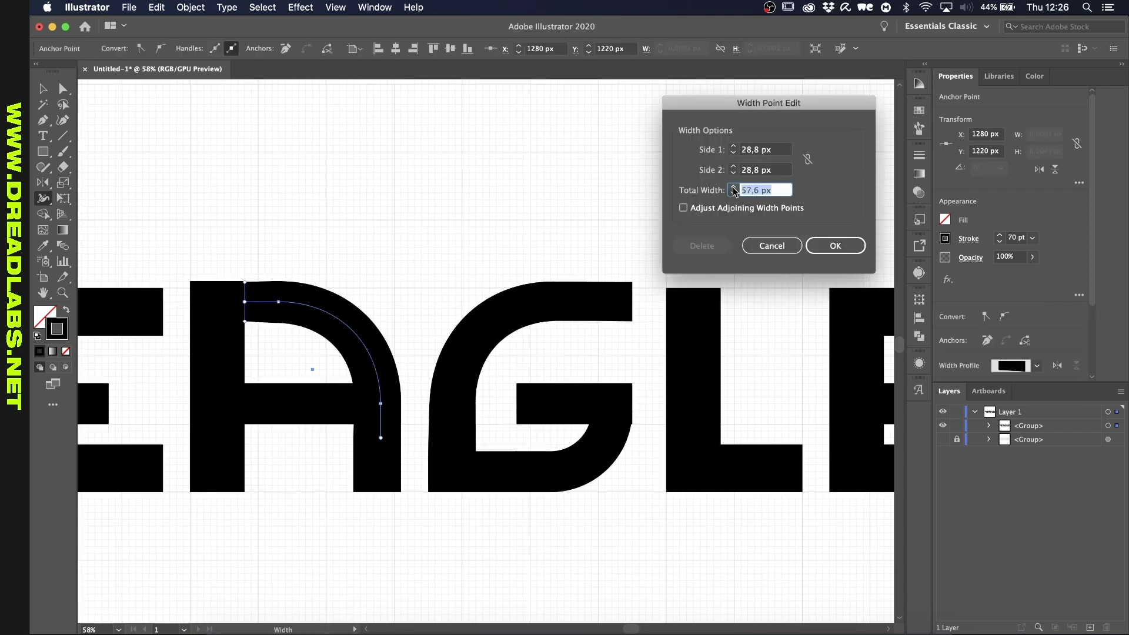
key(Return)
scroll(278, 302, up, 3)
double_click(272, 317)
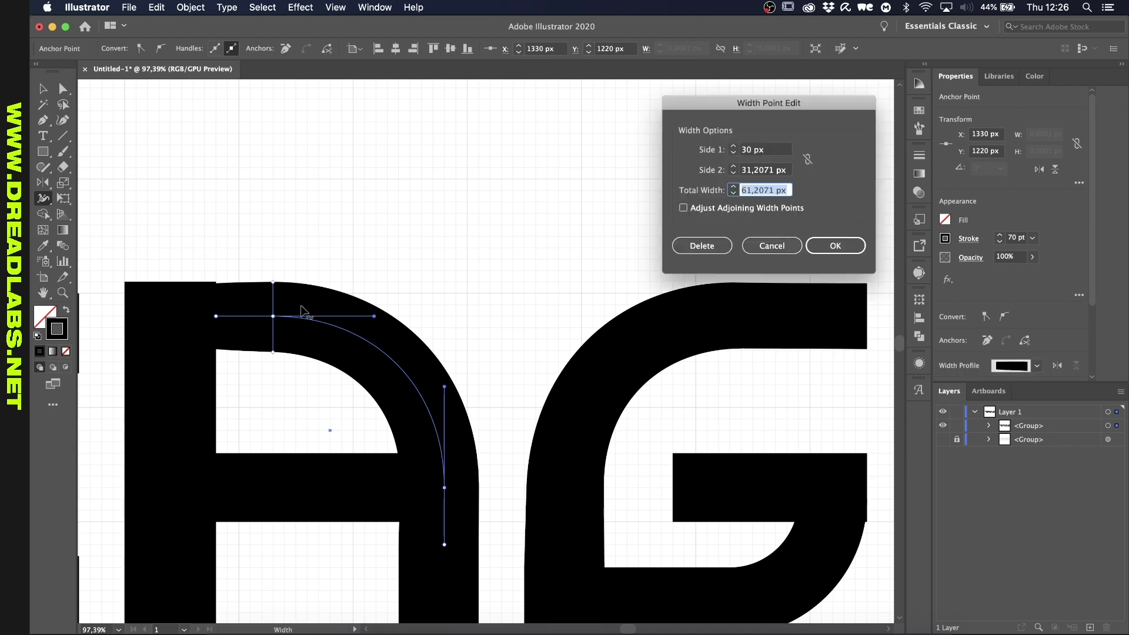
key(Return)
Step: Try to set the height of the A's stem to 308.8 px so it meets the arch's upper edge
key(a)
scroll(471, 285, left, 5)
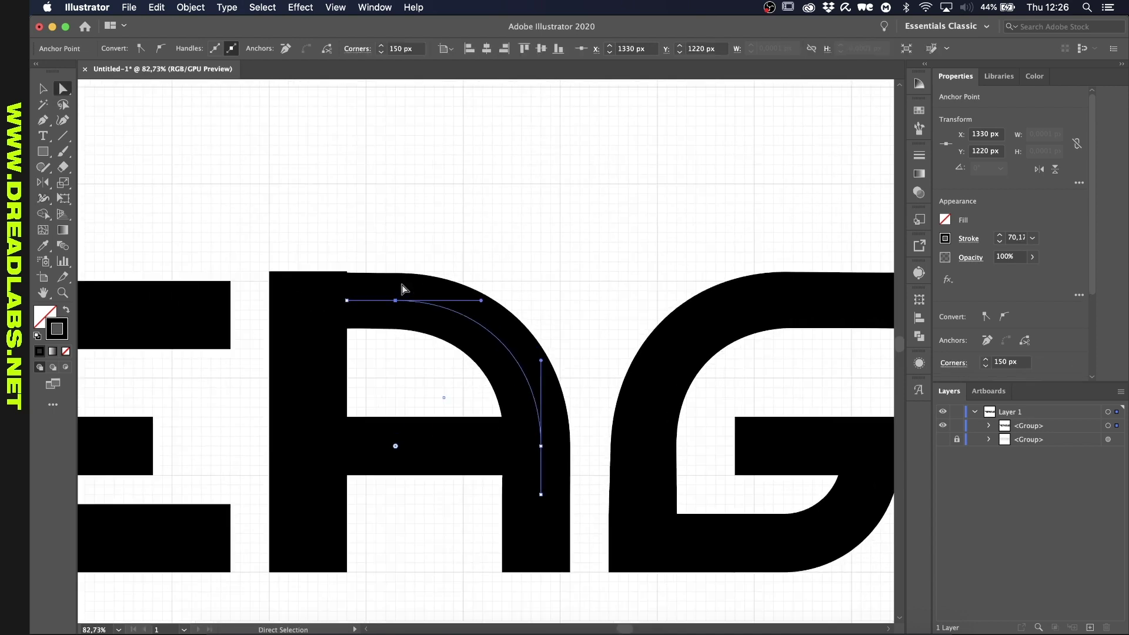
scroll(418, 289, up, 3)
click(378, 296)
scroll(379, 297, up, 3)
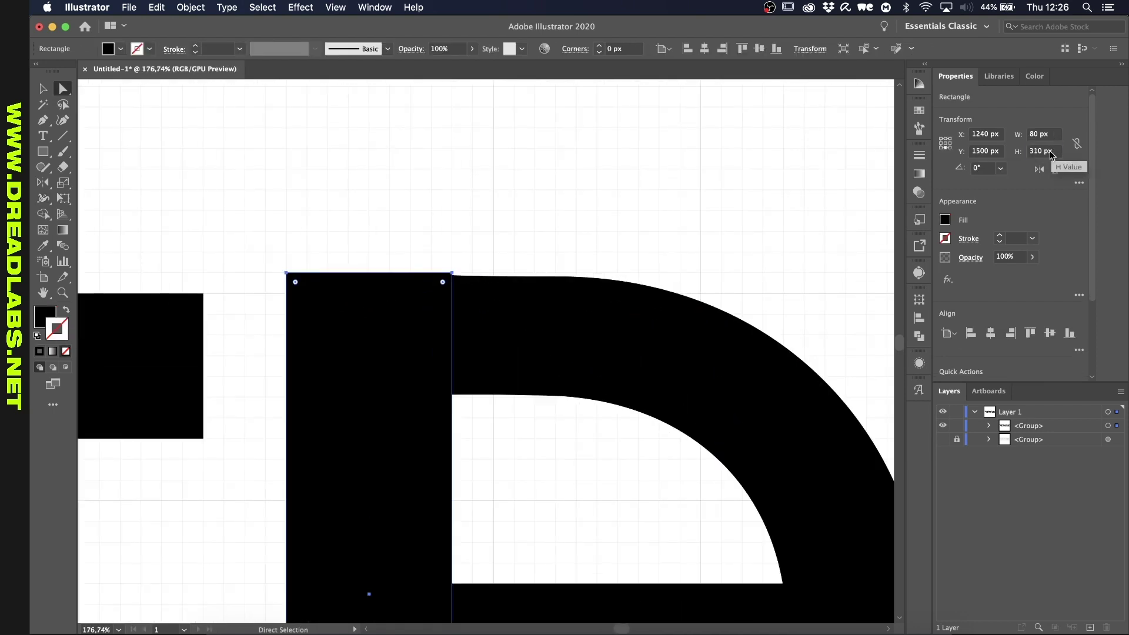
scroll(512, 272, up, 10)
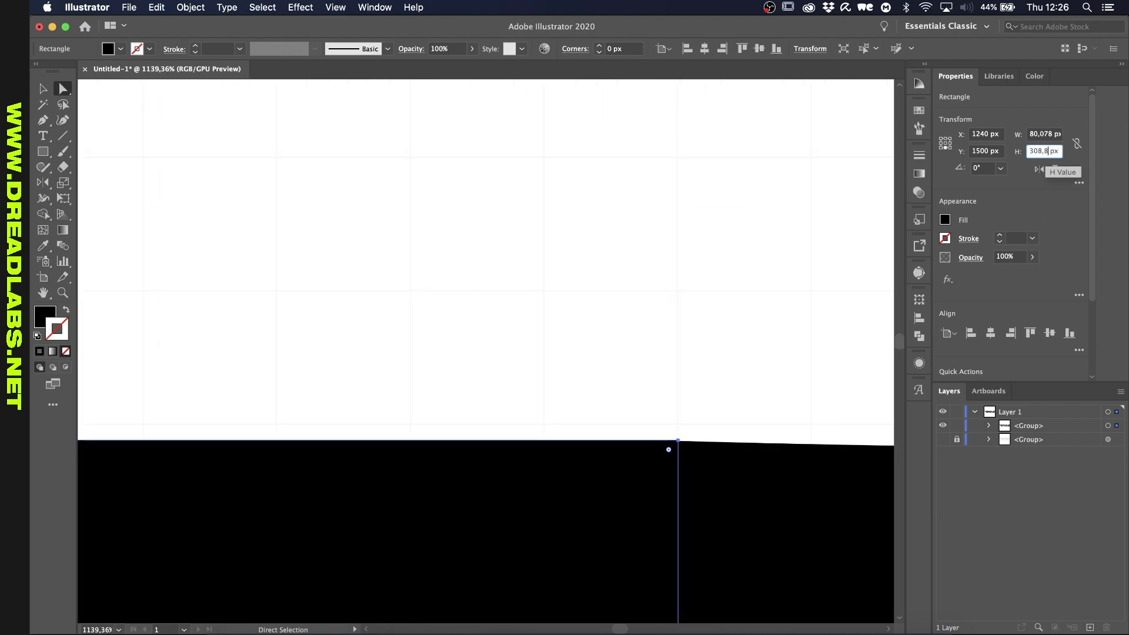
click(606, 272)
Step: Review the full wordmark and undo the width and height refinements made to the A and G
scroll(605, 273, down, 15)
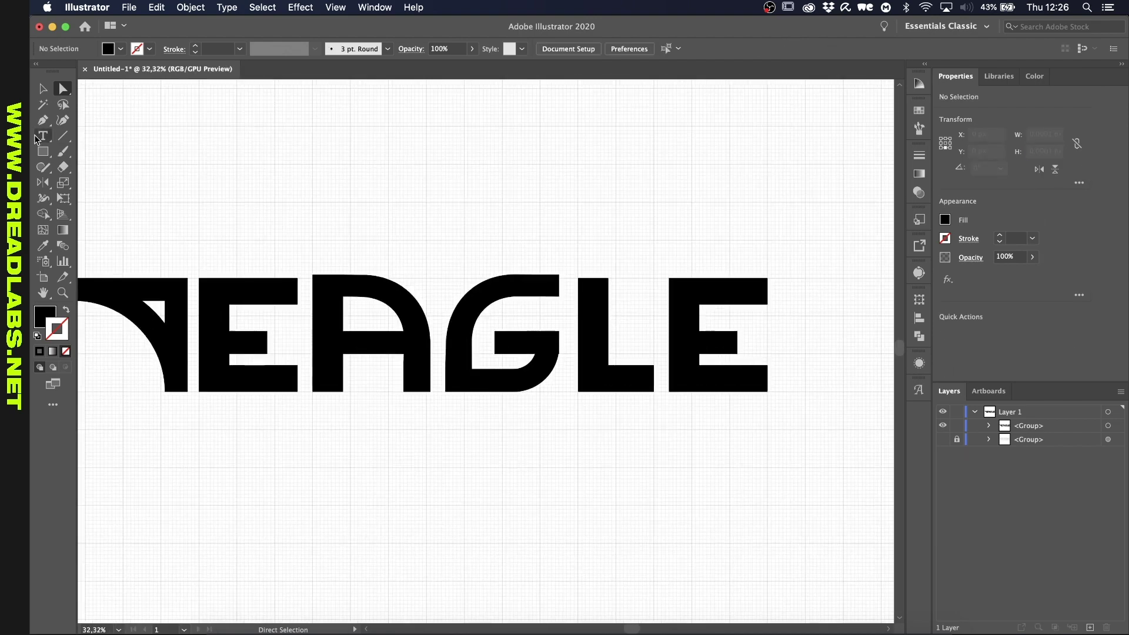
click(39, 94)
scroll(369, 266, down, 2)
scroll(369, 266, down, 1)
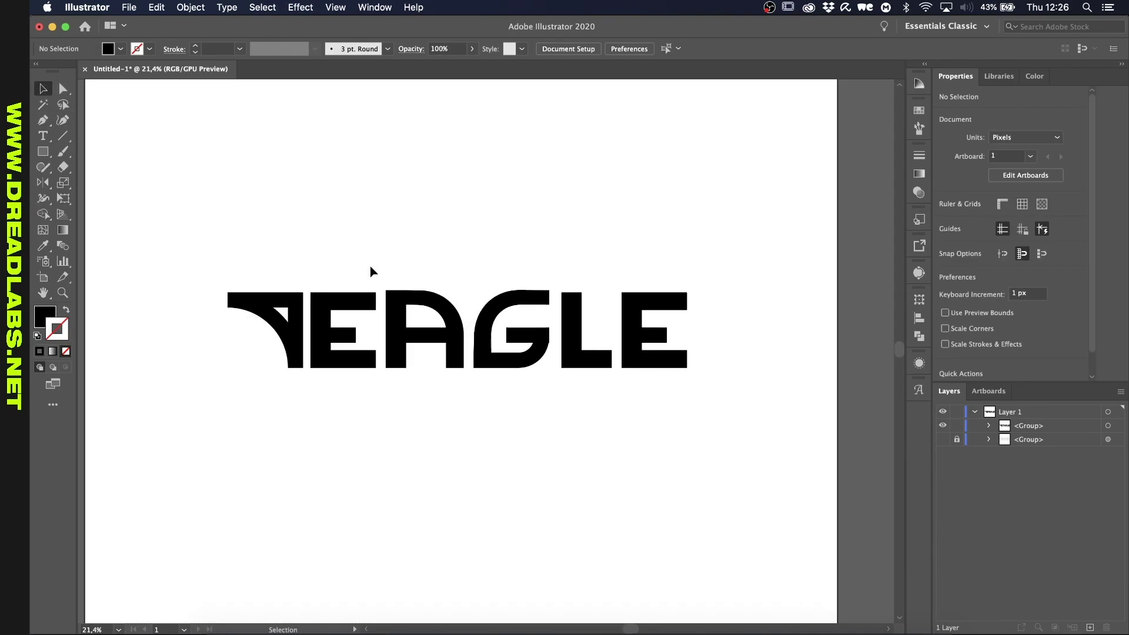
scroll(546, 288, up, 2)
scroll(546, 288, up, 2)
click(207, 340)
click(229, 297)
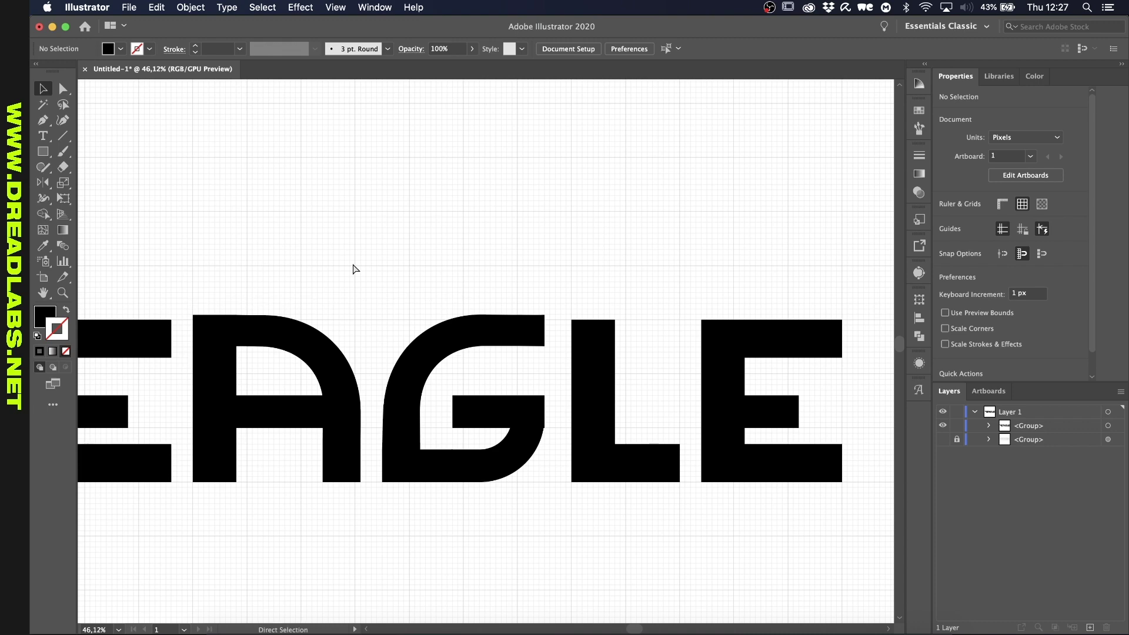
key(a)
key(super+a)
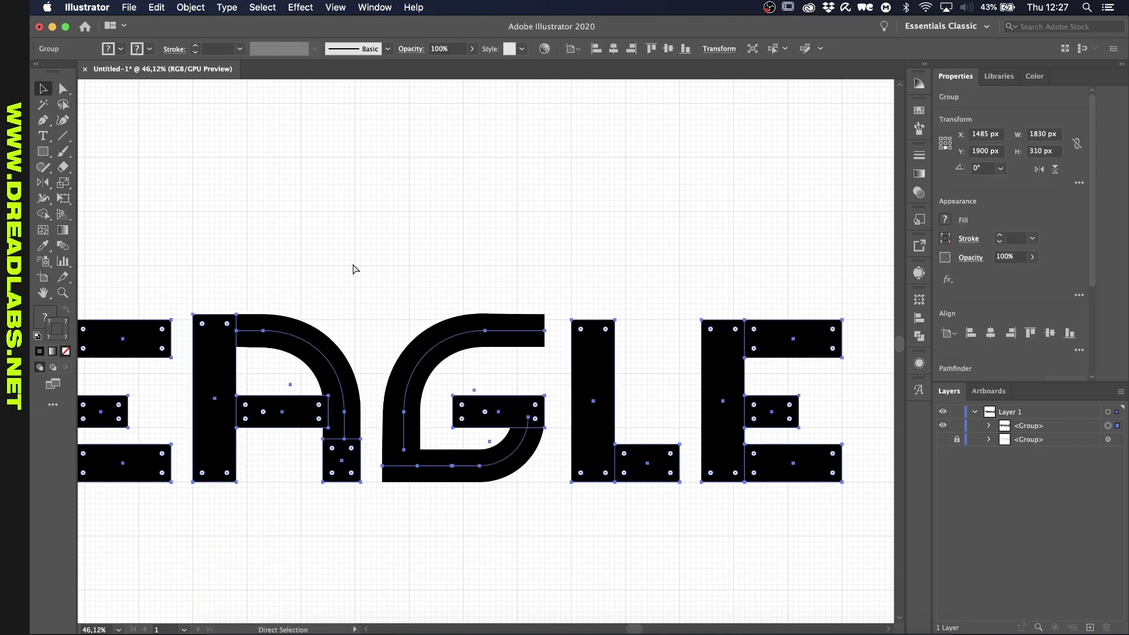
scroll(486, 288, up, 1)
Step: Lower the G's upper curve so that it lines up with the height of the E
click(573, 300)
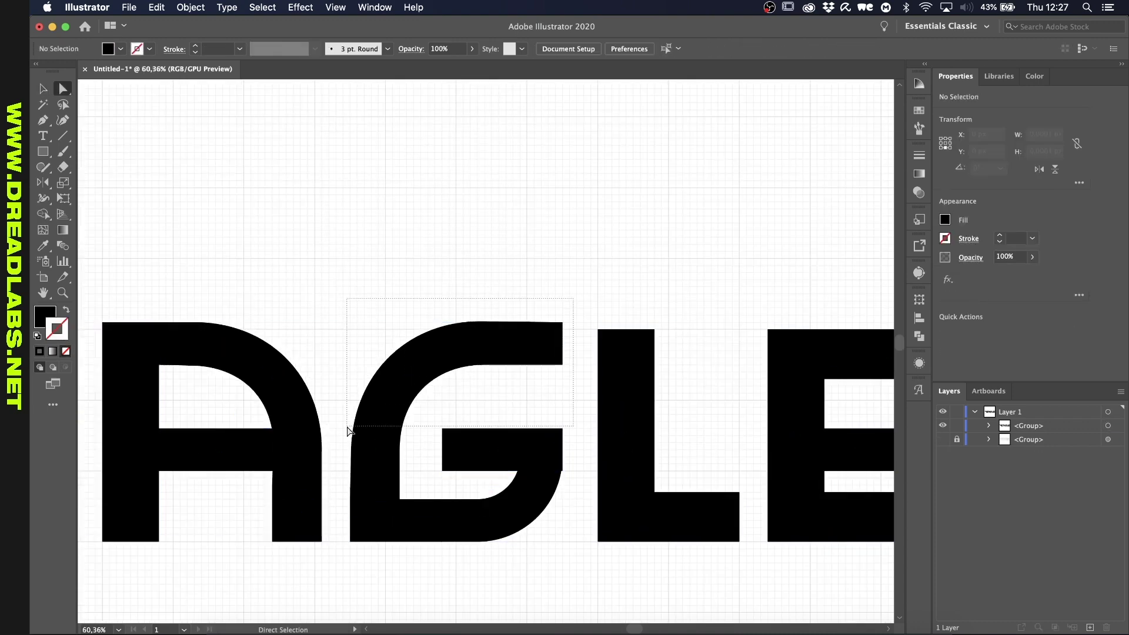
drag(347, 433, 348, 429)
key(v)
scroll(556, 347, up, 5)
scroll(553, 362, down, 8)
Step: Return the A's left stem to a height of 300 px and bring the arch's start back against it
drag(517, 294, 444, 387)
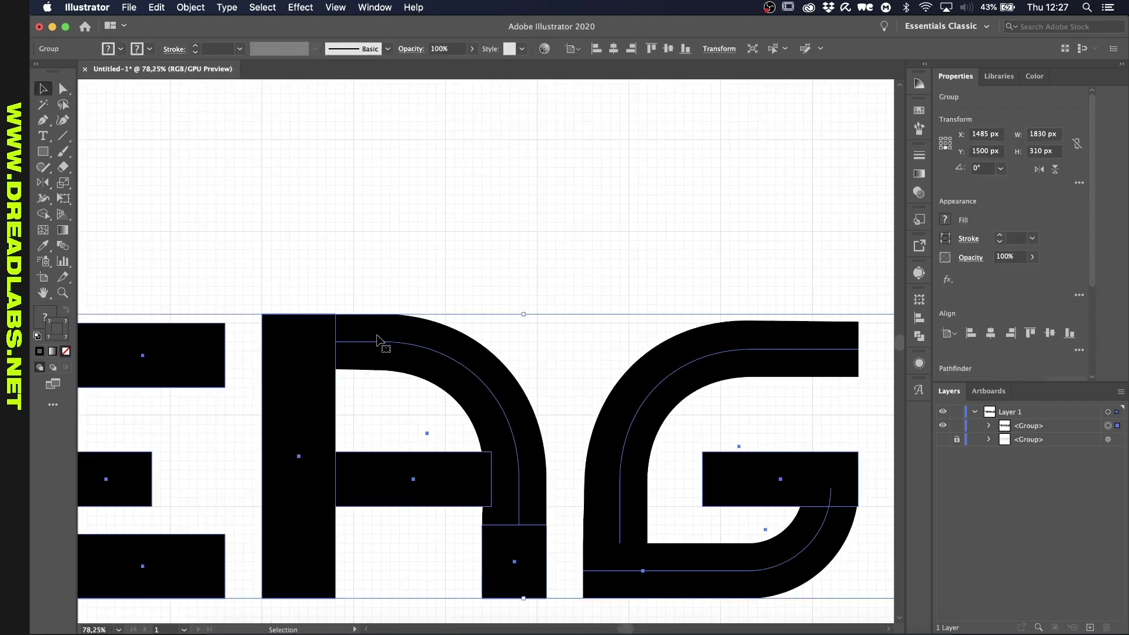
double_click(344, 336)
scroll(344, 337, up, 1)
drag(341, 344, 350, 353)
click(301, 336)
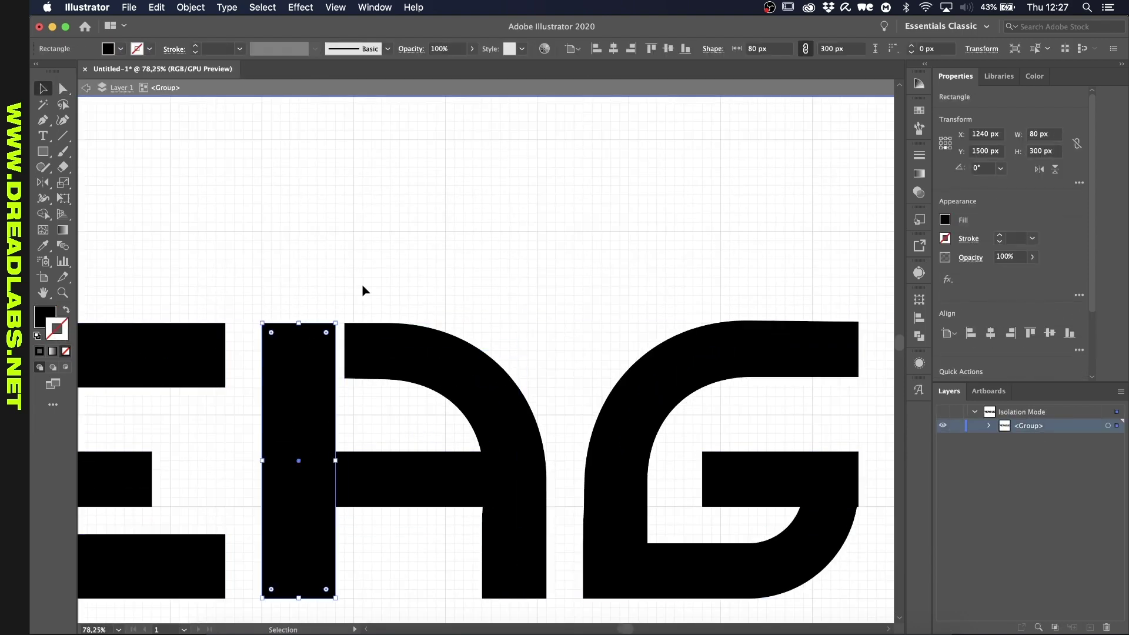
key(a)
click(344, 351)
scroll(392, 272, down, 2)
scroll(371, 320, up, 4)
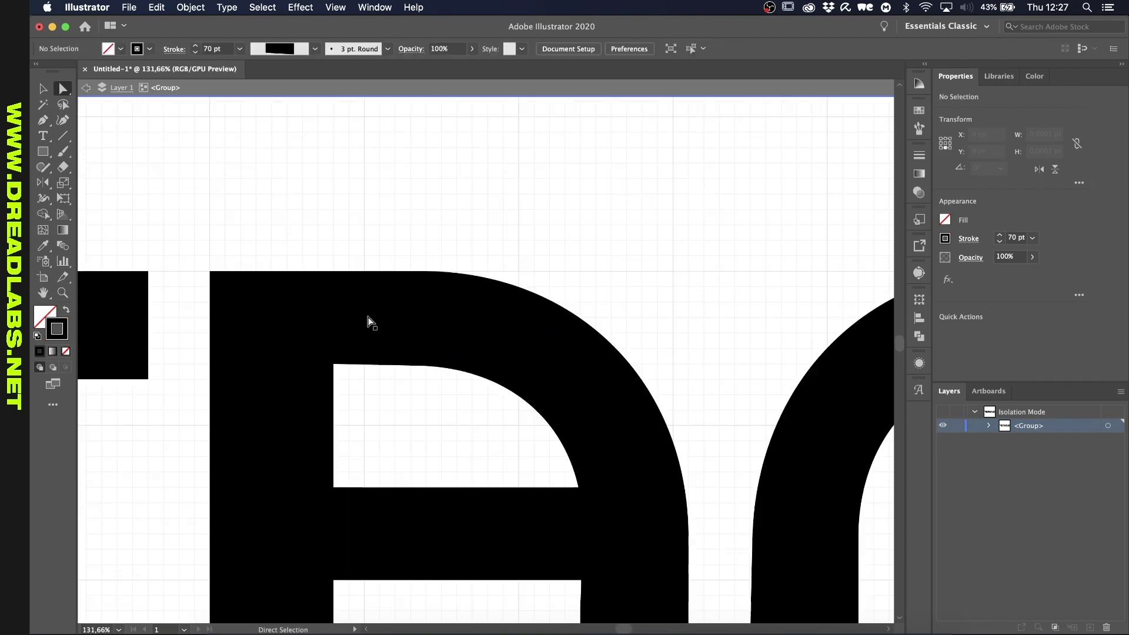
Step: Adjust the thickness of the A's arch at its start and at the beginning of its curve with the Width tool
key(shift+w)
double_click(333, 318)
click(818, 246)
double_click(422, 318)
key(Return)
Step: Adjust the A's arch thickness at the lower end of its curve and at the path's end above the right leg
scroll(580, 383, down, 2)
double_click(625, 497)
key(Return)
scroll(623, 573, down, 3)
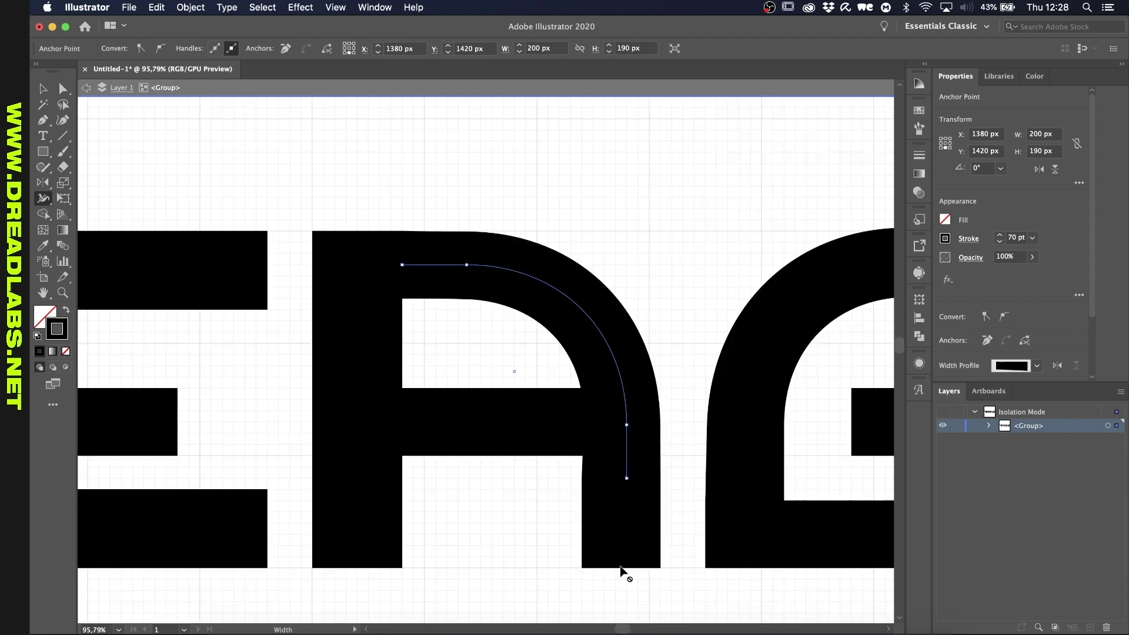
double_click(627, 478)
click(772, 246)
scroll(537, 474, down, 5)
key(v)
click(532, 531)
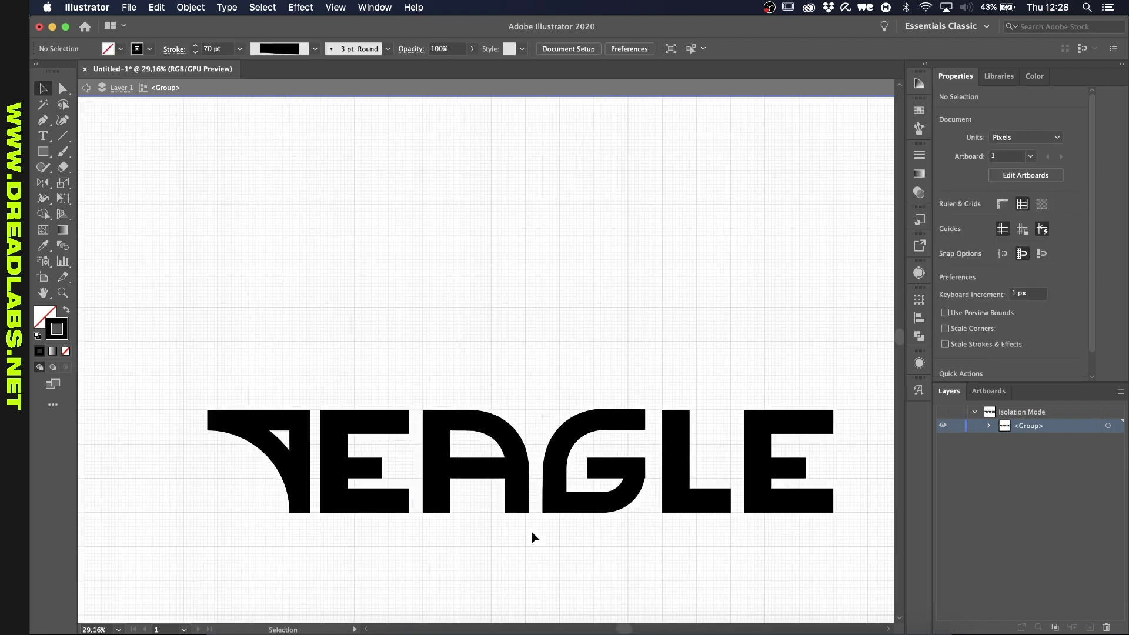
scroll(531, 532, down, 2)
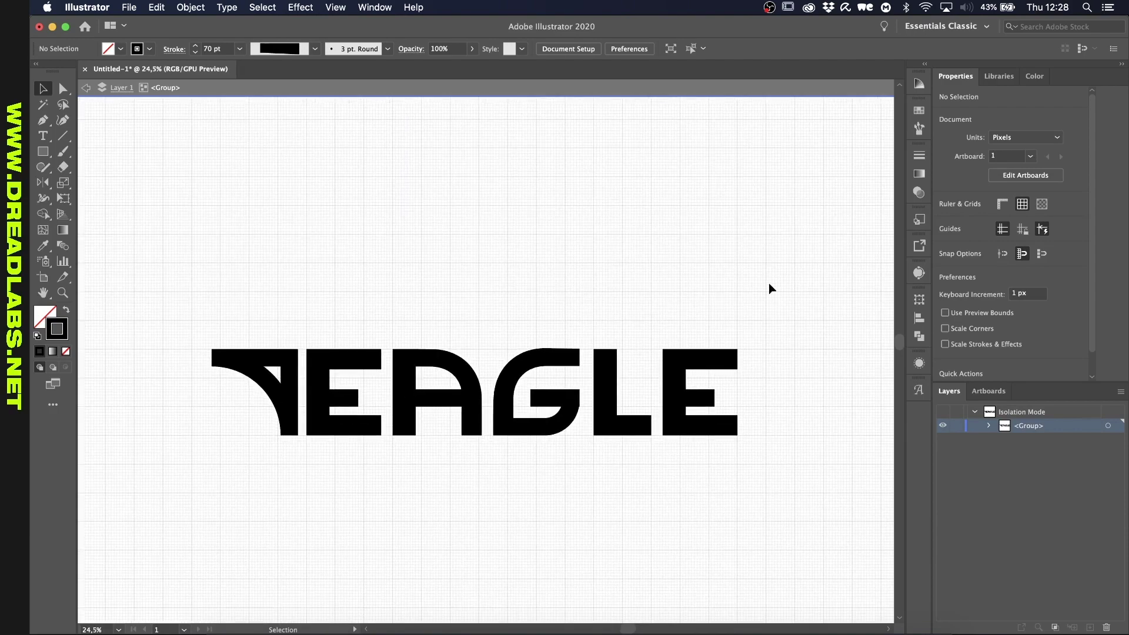
Step: Duplicate the wordmark below the original, expand the copy into filled shapes, and preview a 30° horizontal shear on it
drag(741, 303, 232, 457)
drag(405, 364, 388, 484)
click(919, 336)
right_click(588, 396)
key(Escape)
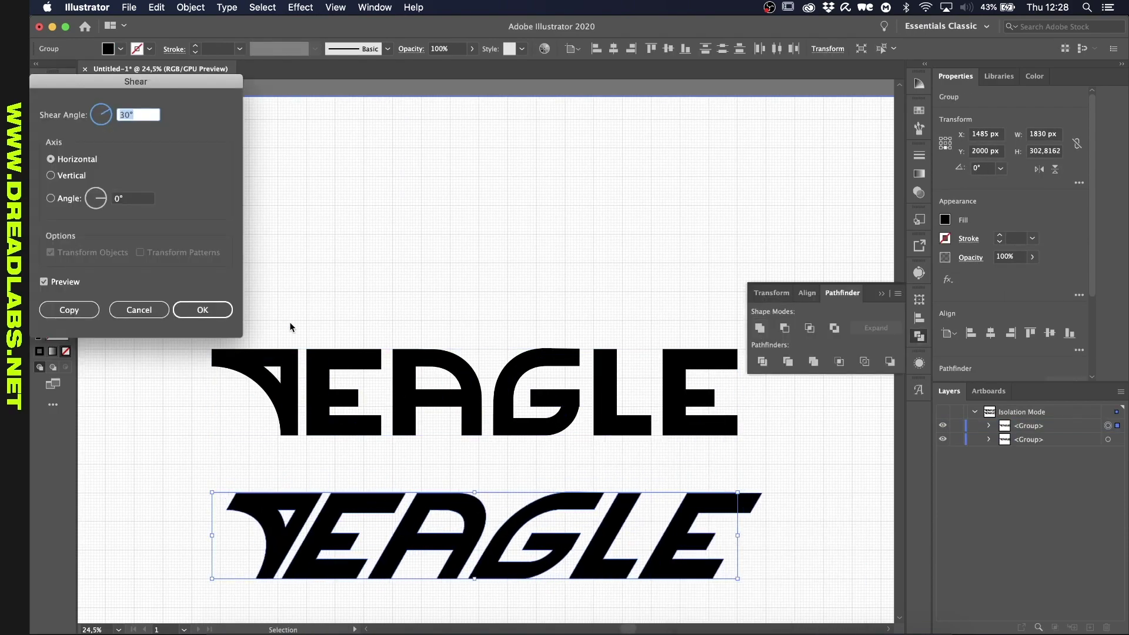
Step: Cancel the shear preview, reduce the copy's height to 227.1122 px, and shear it horizontally by 30°
key(Escape)
drag(474, 492, 475, 493)
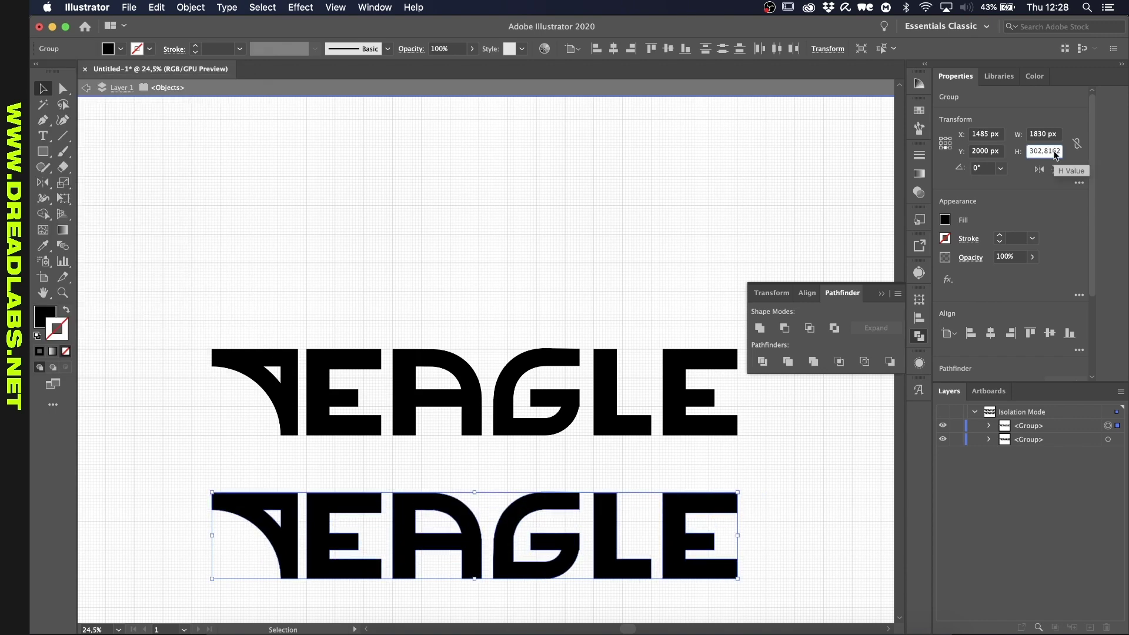
key(Return)
right_click(522, 396)
mouse_move(580, 560)
click(682, 582)
click(202, 309)
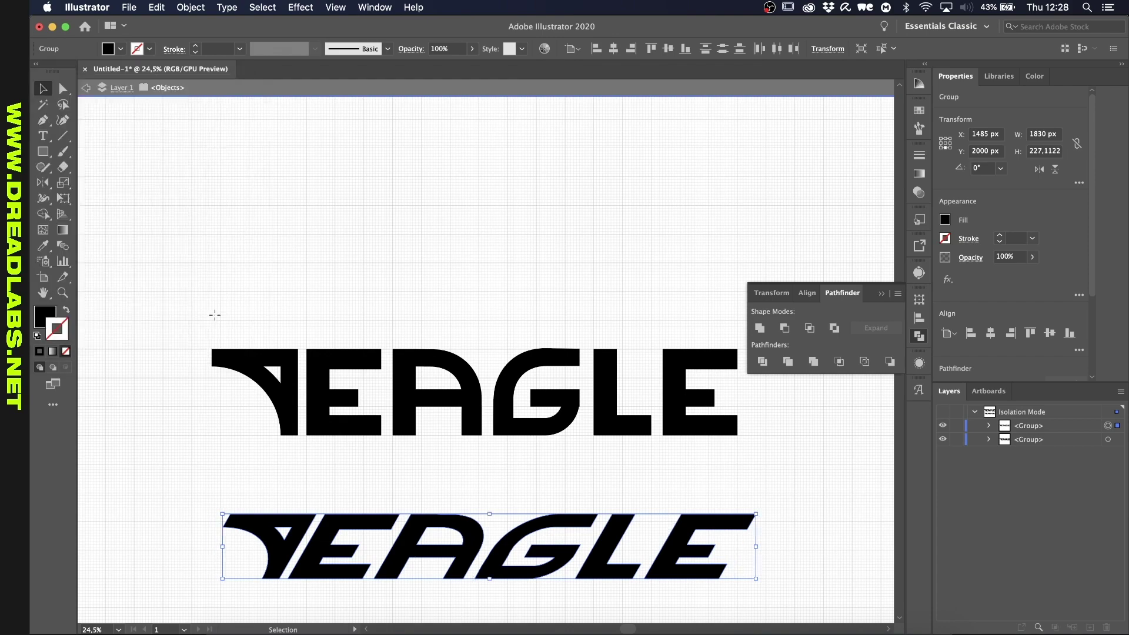
Step: Compare the slanted copy with the upright wordmark and delete the slanted copy
click(214, 317)
key(super+0)
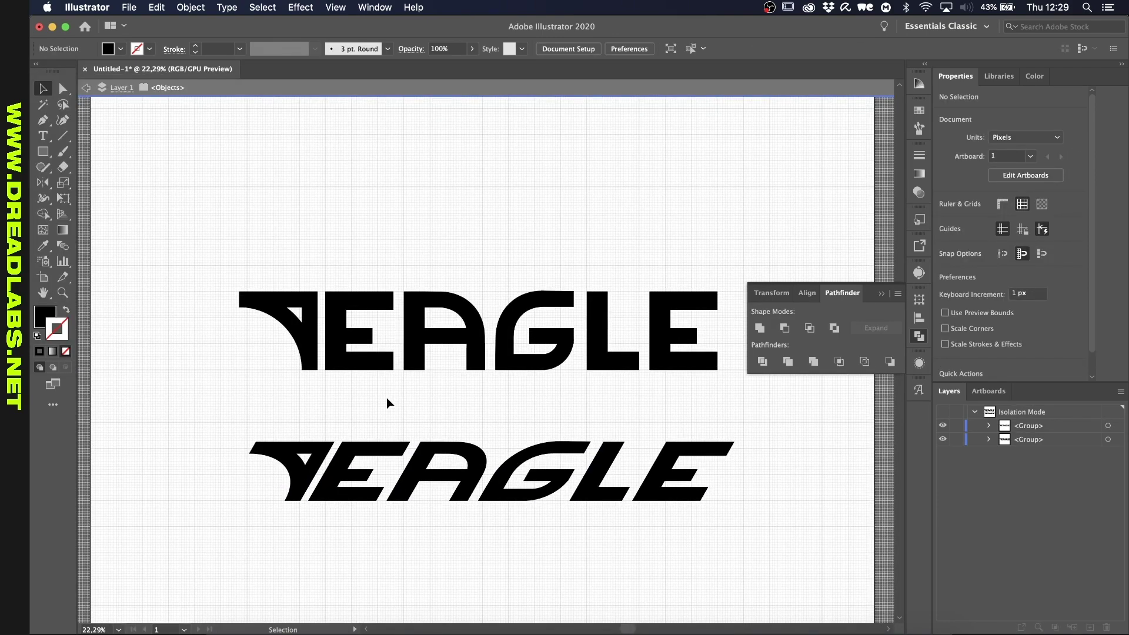
click(441, 496)
key(Delete)
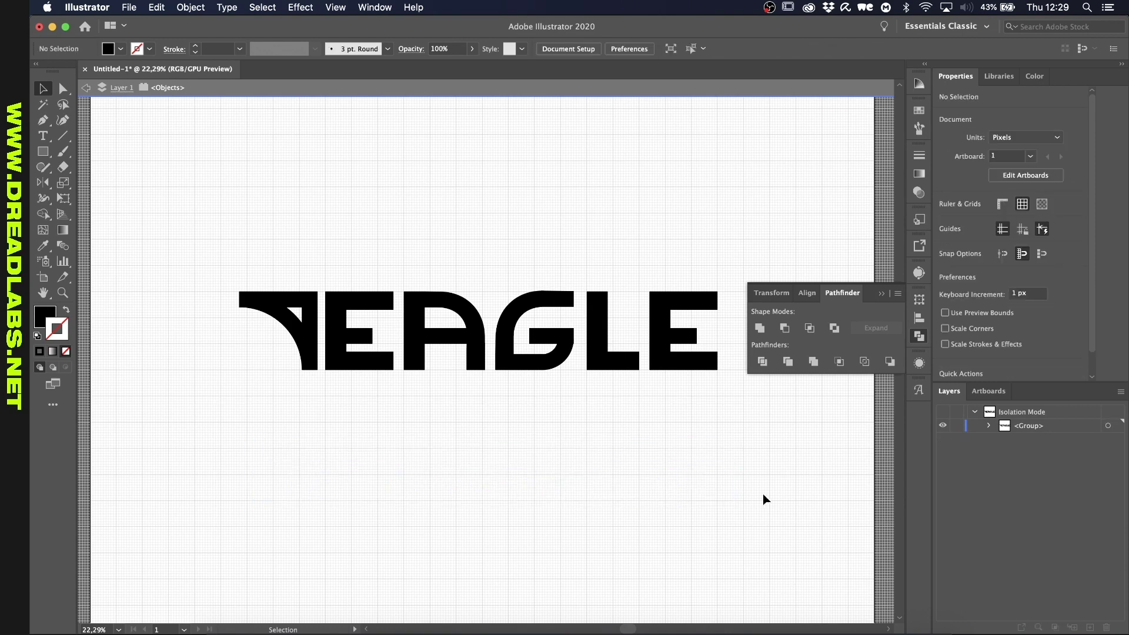
Step: Select the whole remaining wordmark and undo the last test edits
key(super+a)
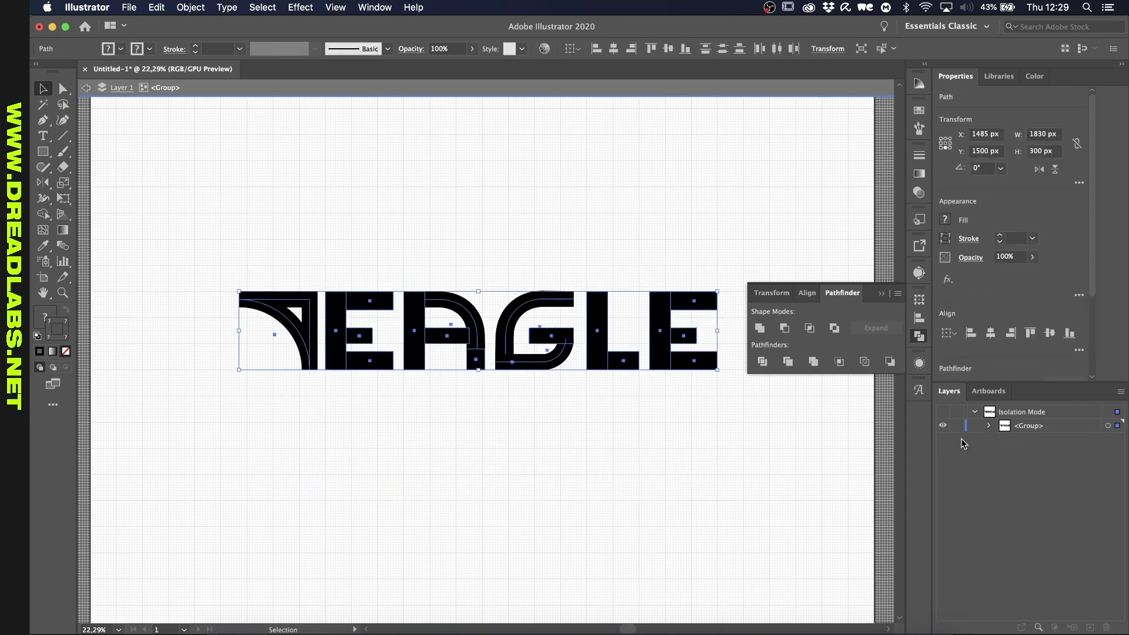
key(super+z)
key(super+z)
key(super+z)
key(super+z)
key(super+z)
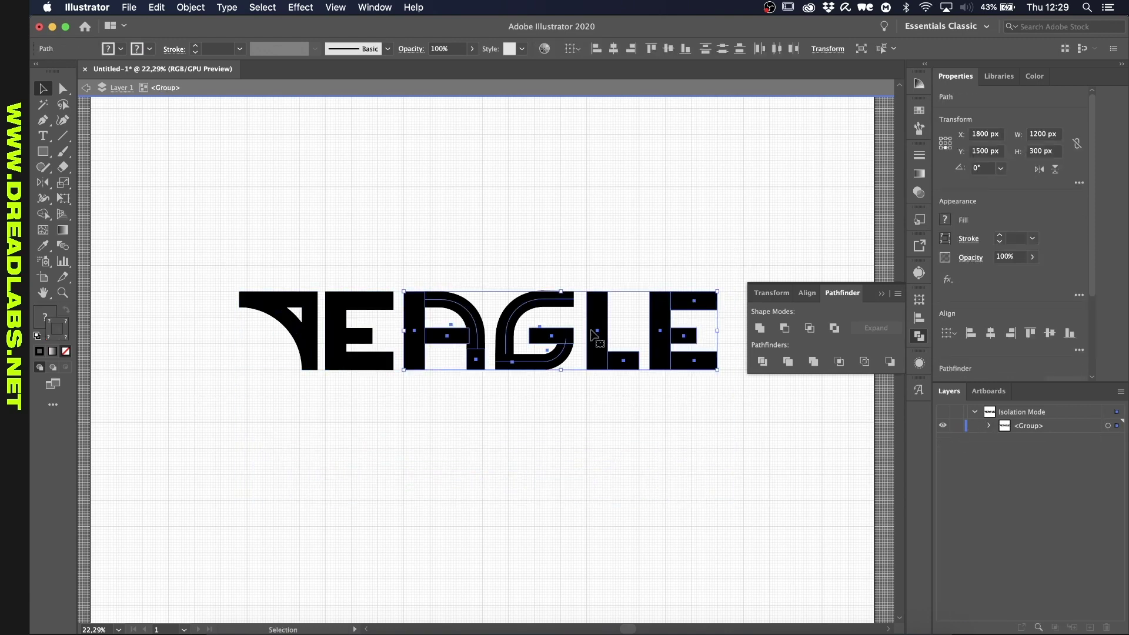
Step: Duplicate the unexpanded wordmark below the original and delete that copy
key(super+a)
drag(506, 330, 506, 461)
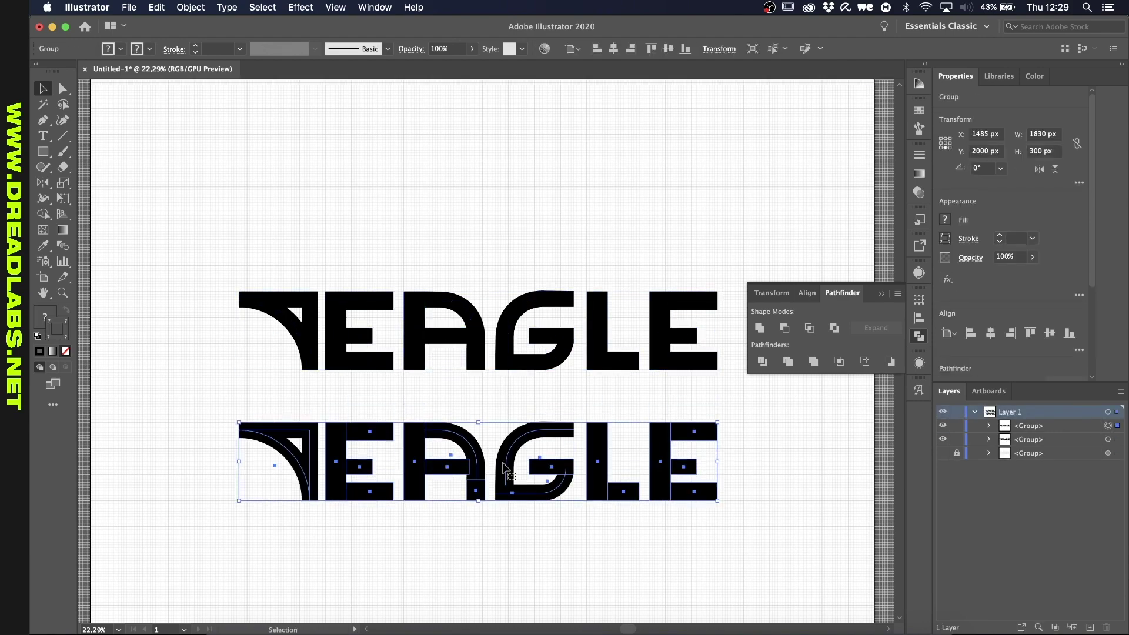
scroll(412, 477, up, 5)
key(Delete)
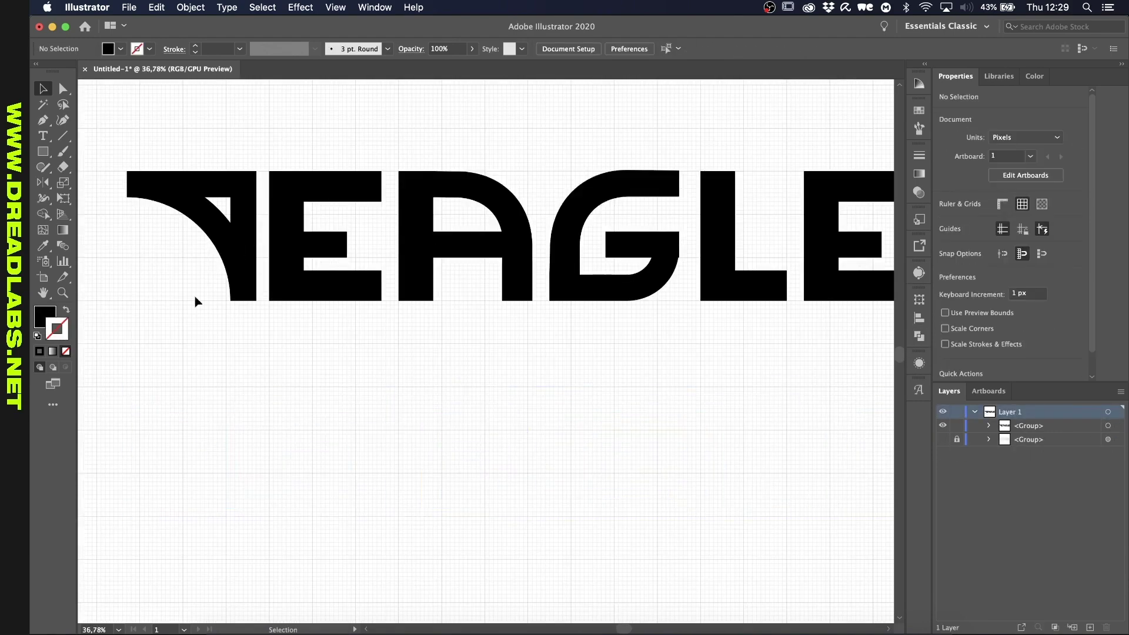
Step: Move the curved first letter about 20 px away from the E to widen the gap between them
click(230, 269)
double_click(229, 270)
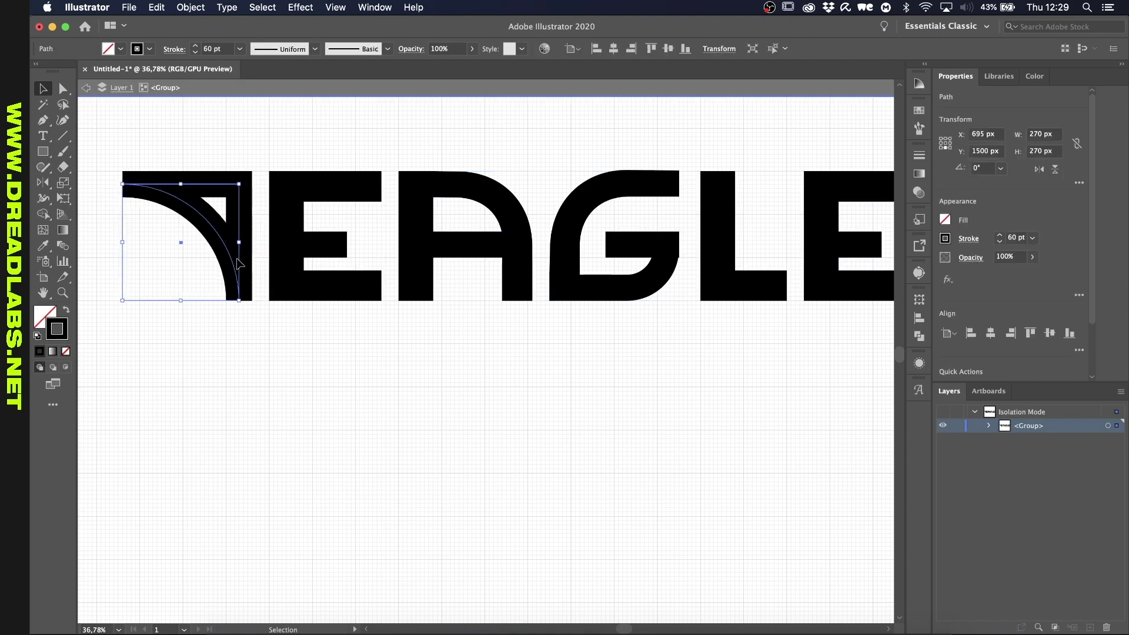
drag(230, 269, 222, 269)
double_click(235, 312)
scroll(254, 318, down, 5)
scroll(295, 364, up, 2)
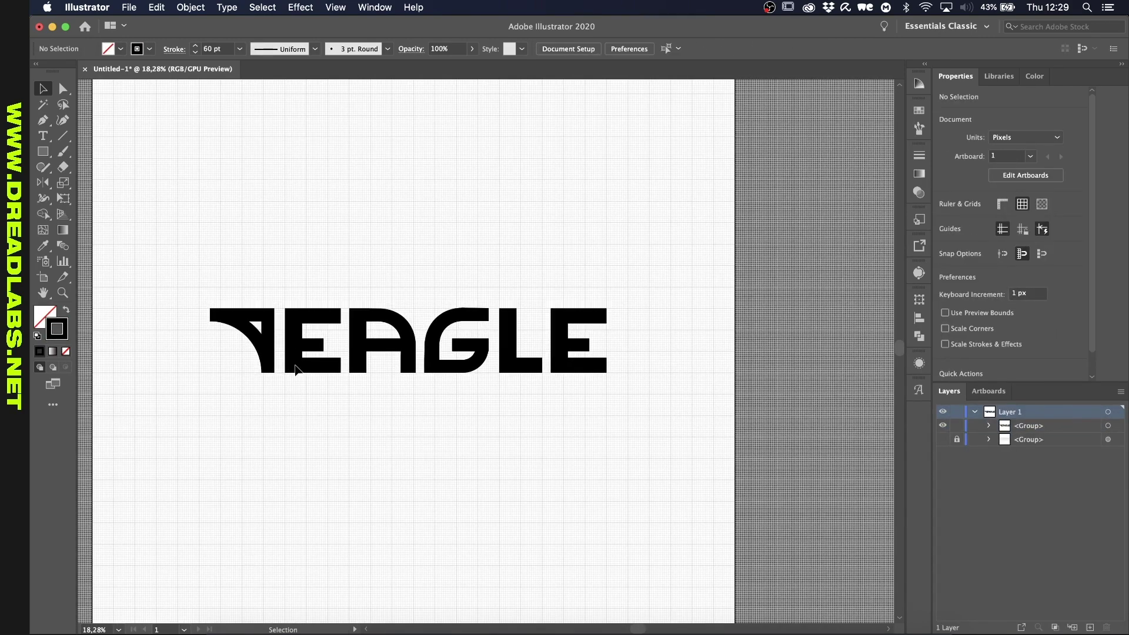
Step: Fill the first letter's curved path with the E's black using the Eyedropper, closing its small triangular opening
scroll(235, 317, up, 1)
scroll(224, 345, up, 3)
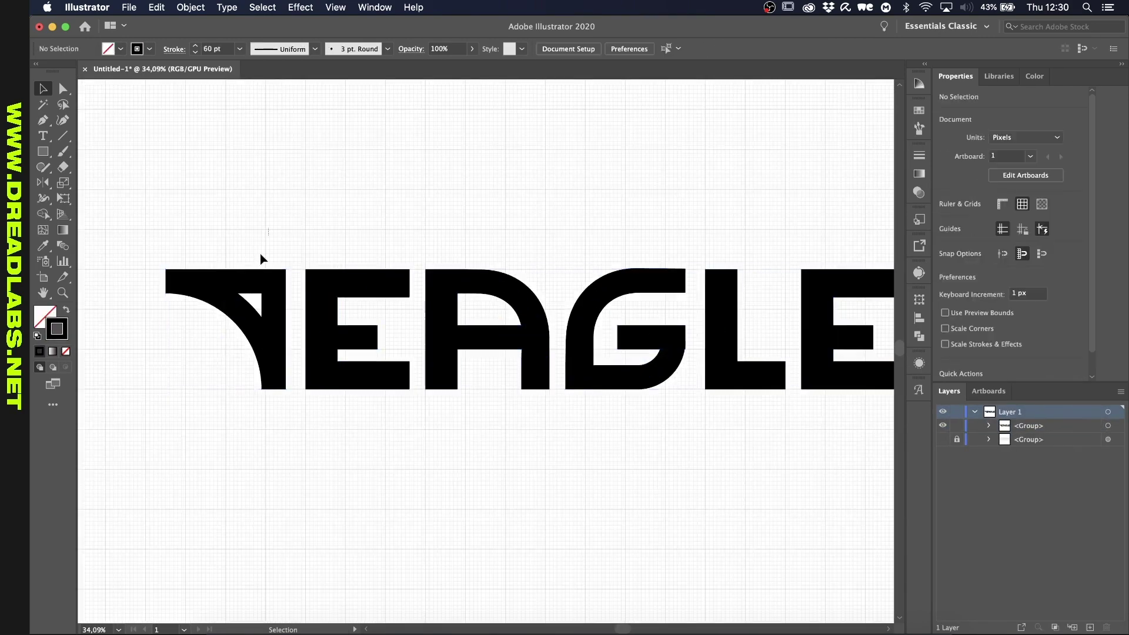
click(222, 322)
double_click(222, 323)
key(i)
click(330, 277)
key(v)
double_click(335, 214)
scroll(335, 215, down, 3)
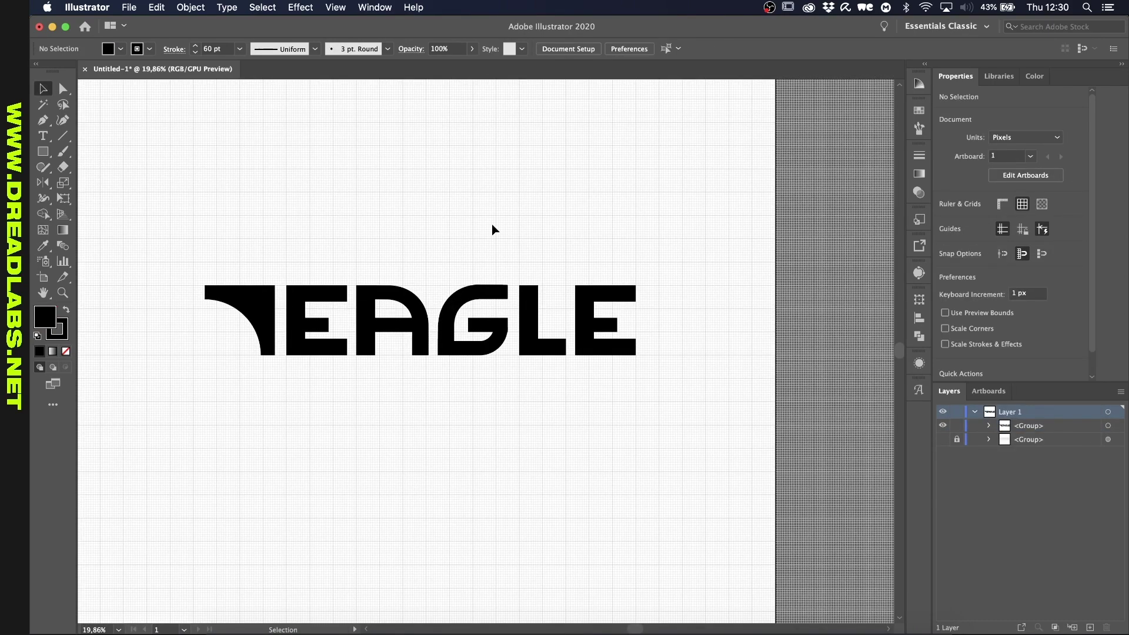
Step: Duplicate the wordmark below the original, expand the copy, and unite it into one black compound path
scroll(492, 224, left, 1)
drag(391, 344, 393, 453)
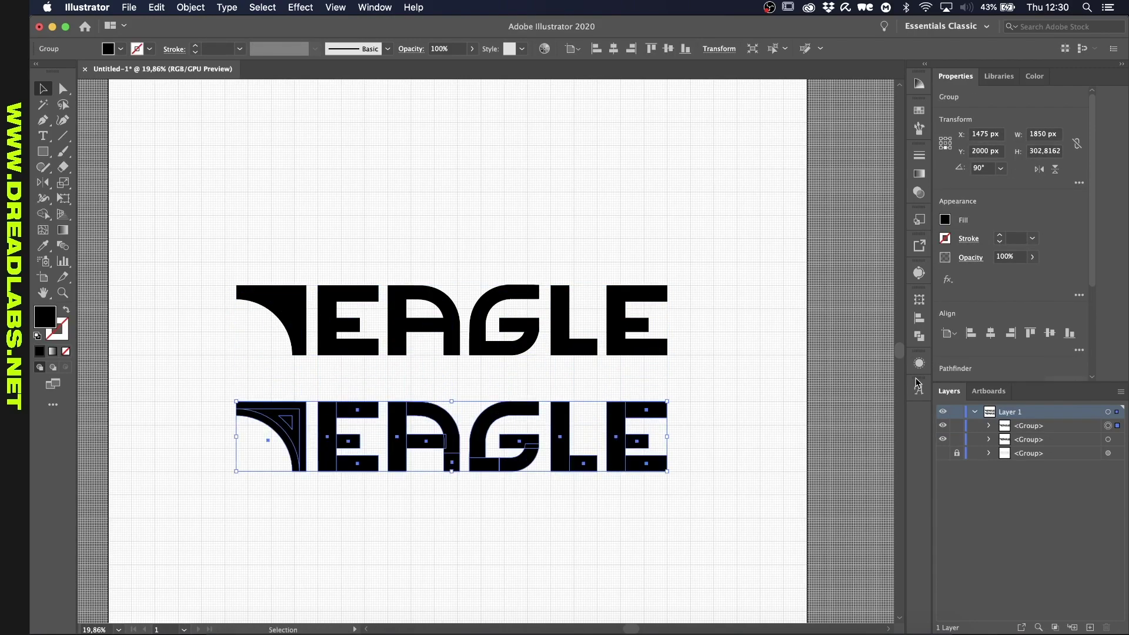
click(919, 336)
scroll(528, 412, up, 2)
key(super+8)
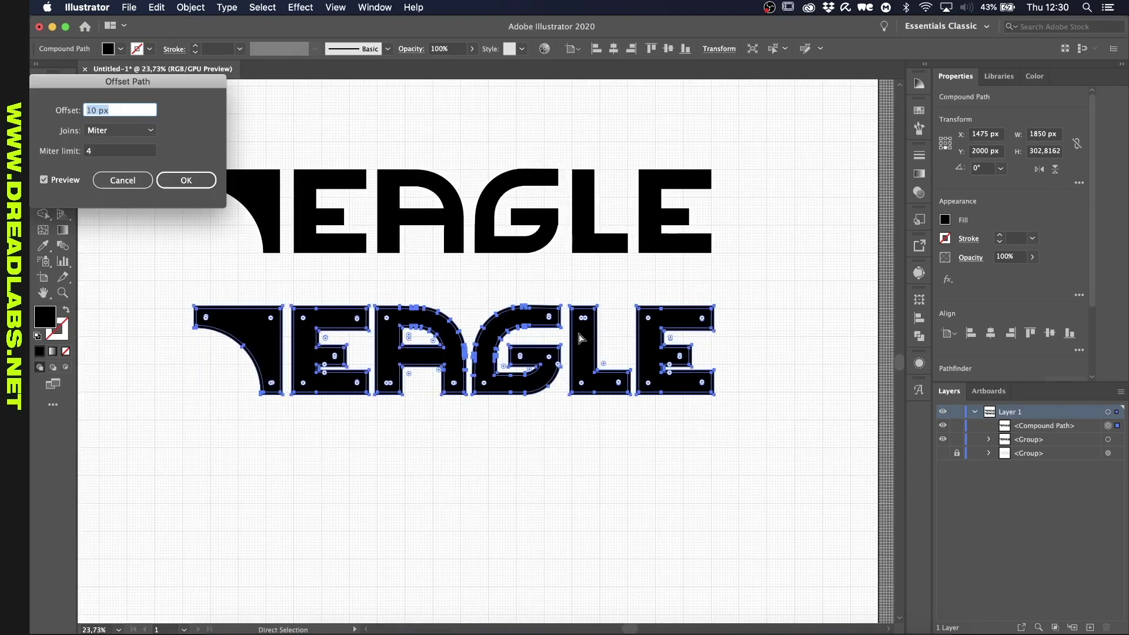
Step: Offset the lower lettering's path by 30 px with miter joins and fill the offset shape red, e10000
key(shift+Up)
key(shift+Up)
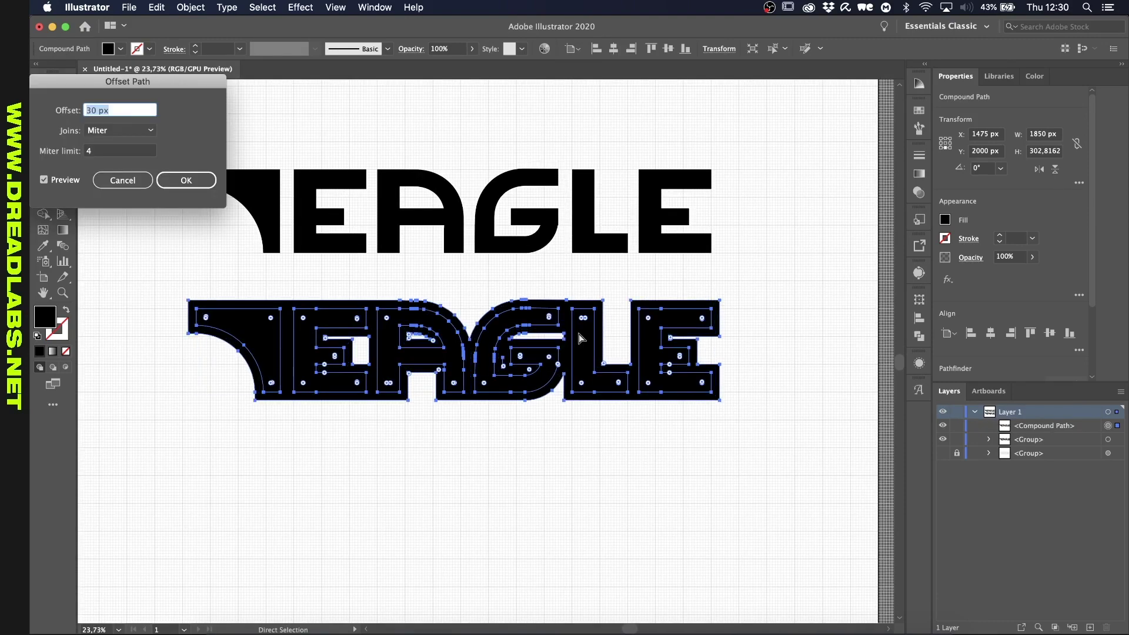
key(Return)
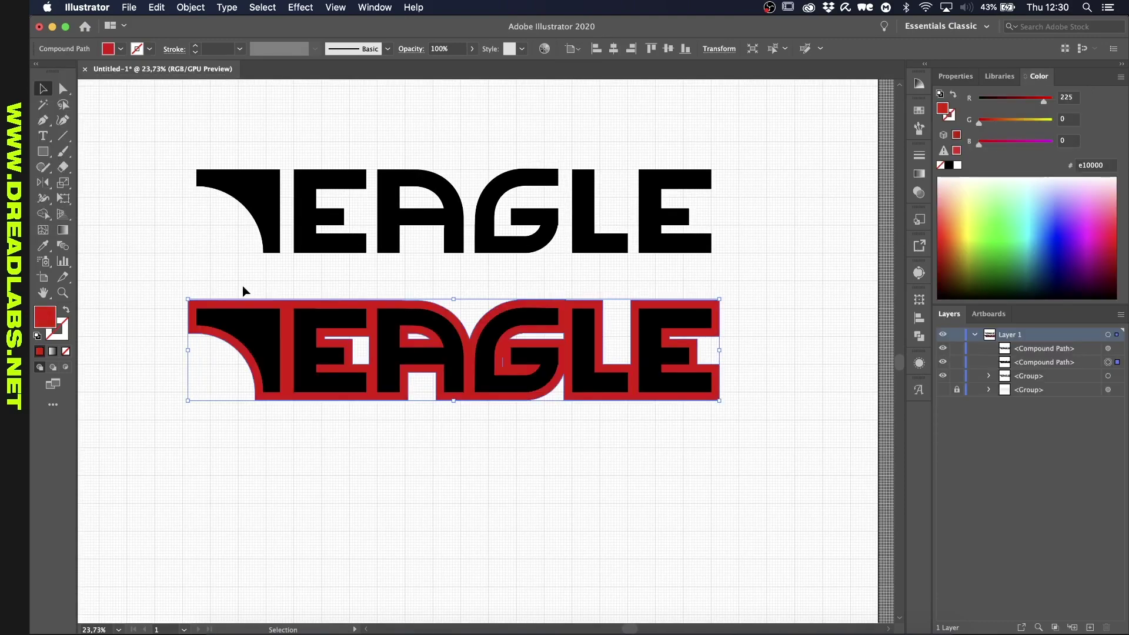
Step: Offset the red shape by 10 px with a white fill, and add a black offset outline around the white one
key(super+8)
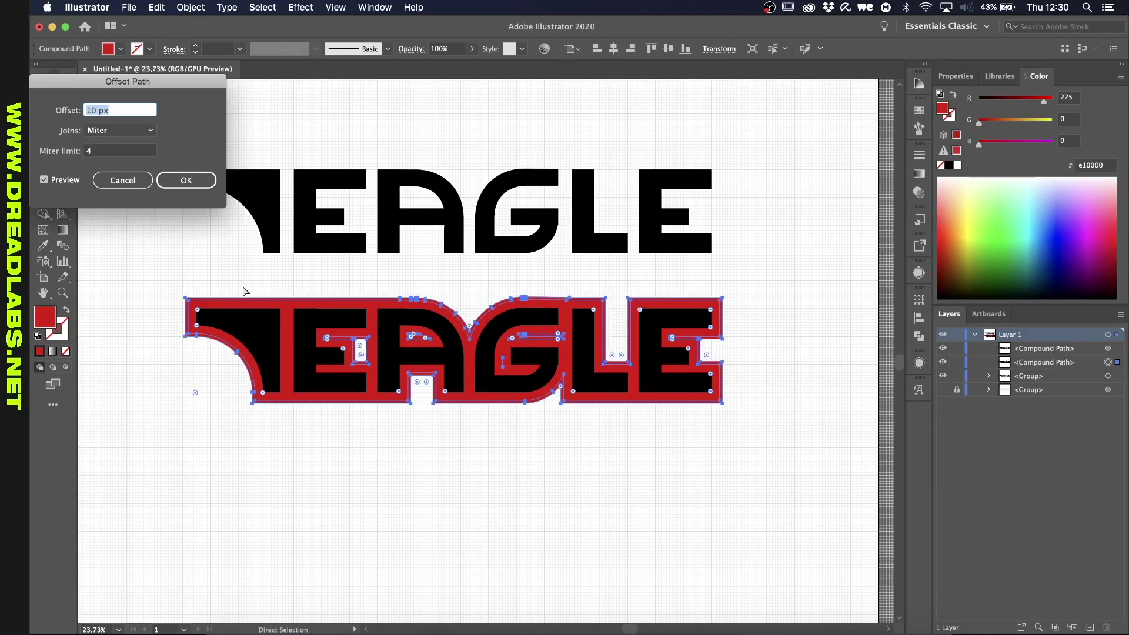
key(Return)
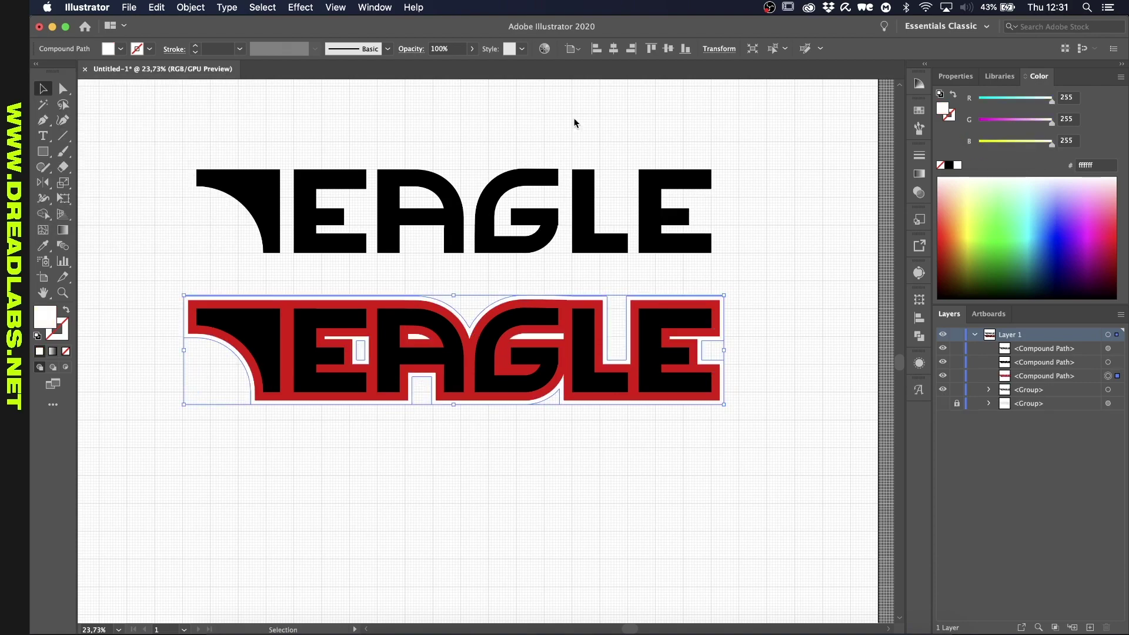
key(super+8)
key(Return)
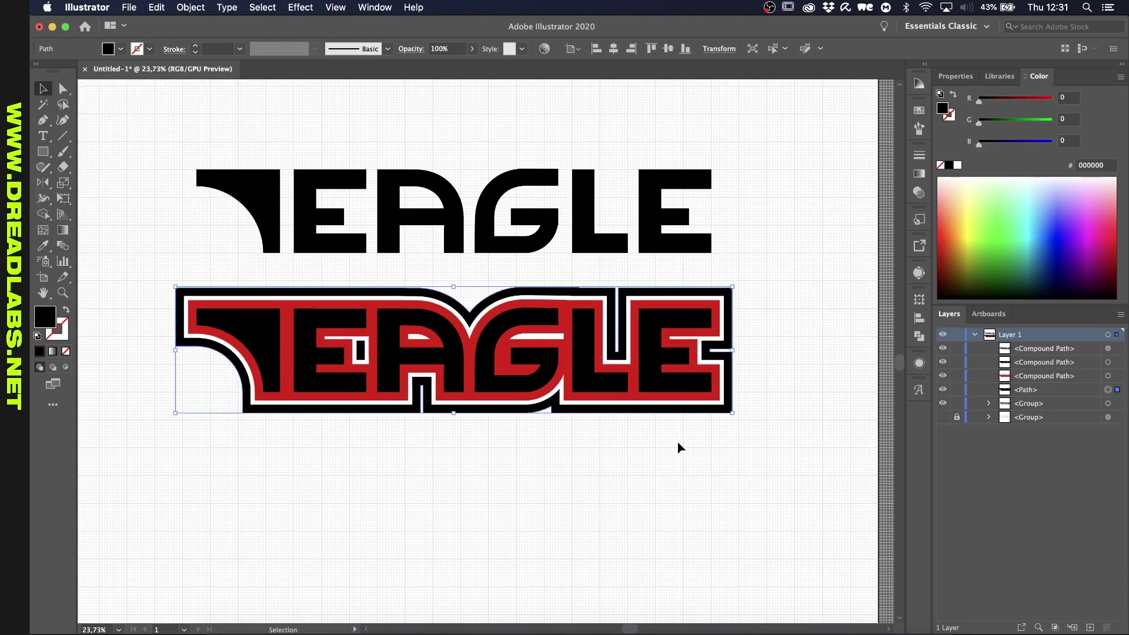
scroll(678, 449, down, 1)
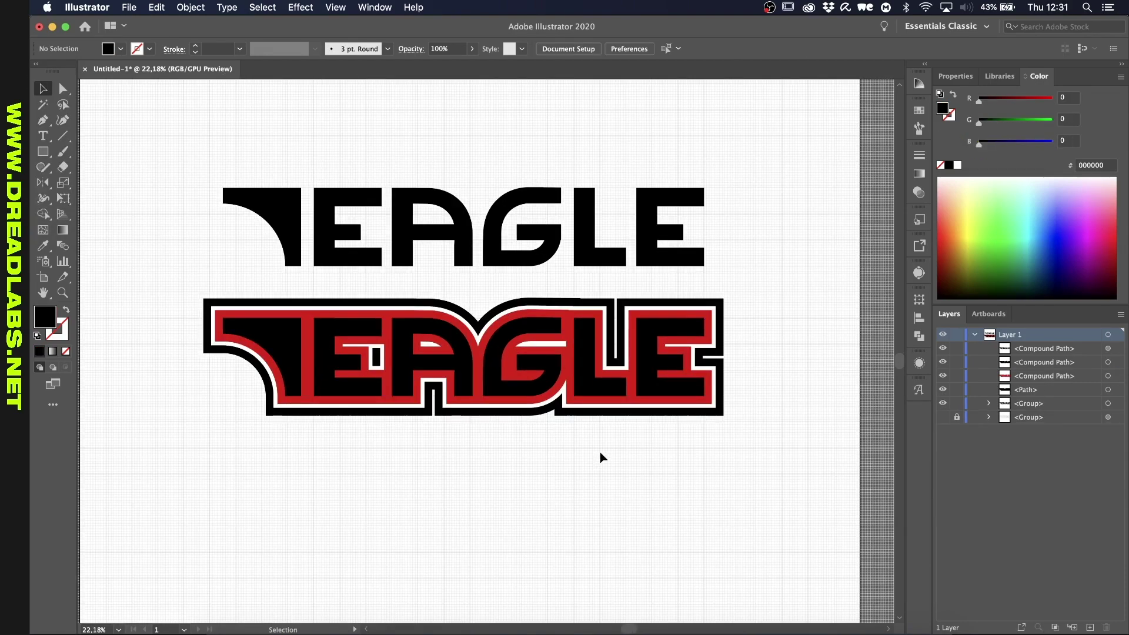
Step: Apply a white-to-black linear gradient at -90° to the lower wordmark's lettering
scroll(602, 457, up, 2)
click(656, 426)
scroll(655, 426, up, 4)
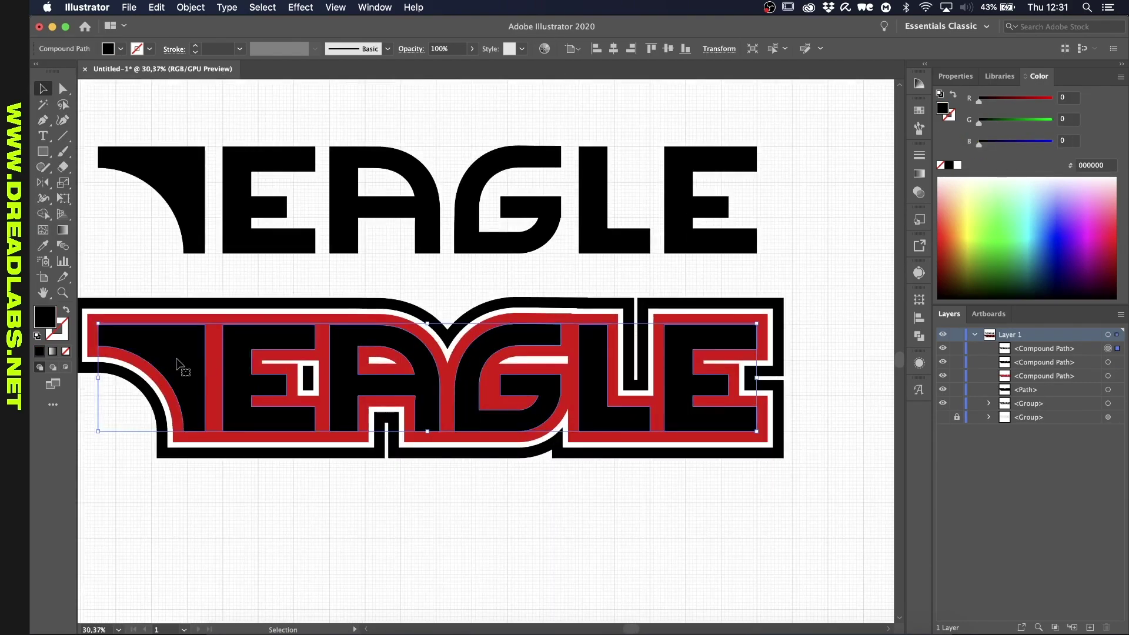
click(52, 351)
click(826, 206)
text(-60)
key(Return)
text(-90)
key(Return)
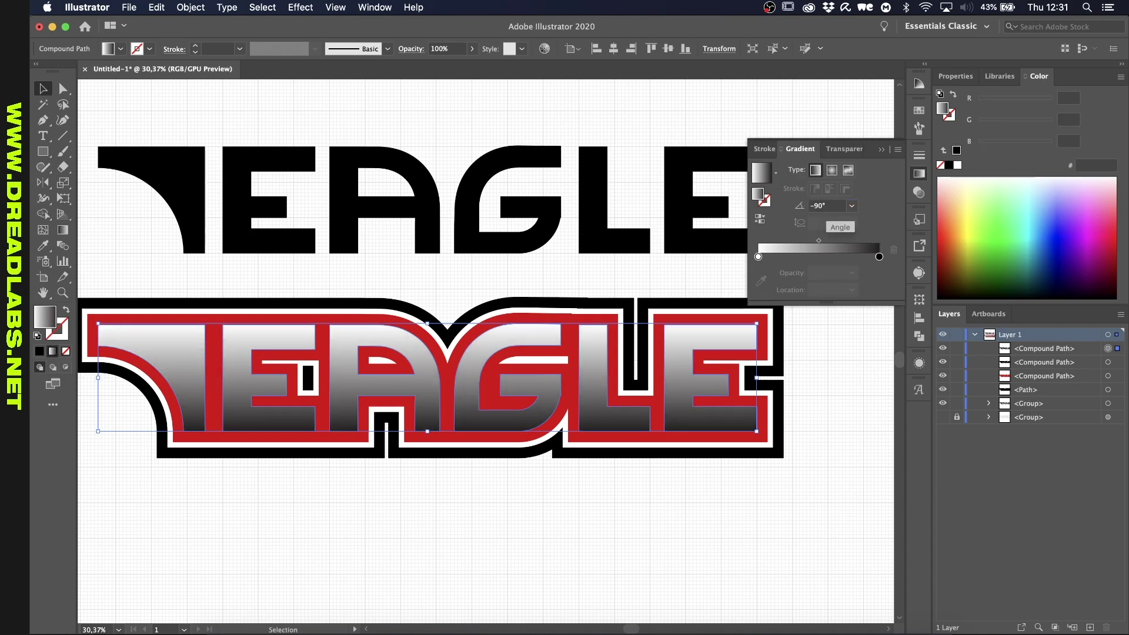
Step: Rework the lettering's gradient to have black stops at both ends and a white stop near the middle
drag(758, 256, 804, 257)
click(879, 257)
drag(879, 257, 758, 257)
click(805, 257)
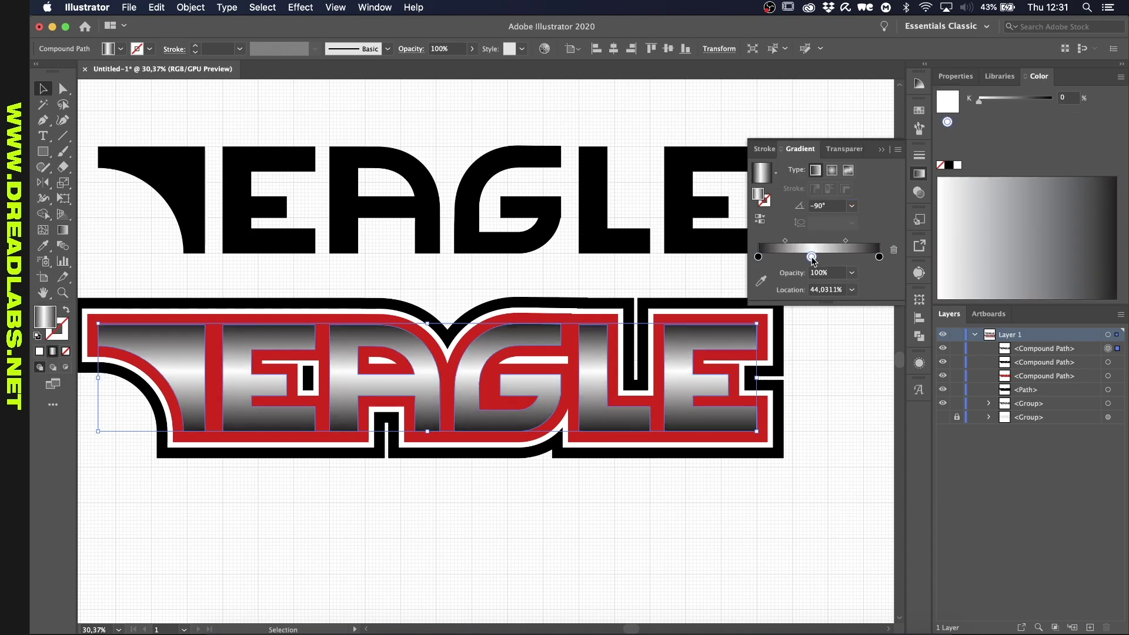
click(851, 289)
click(864, 381)
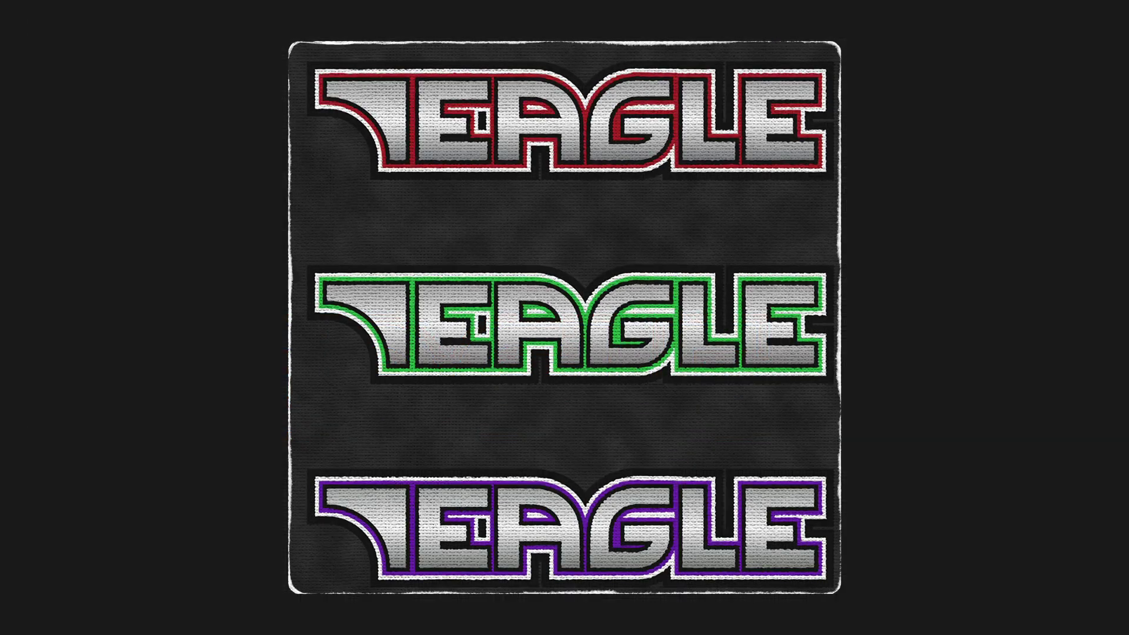